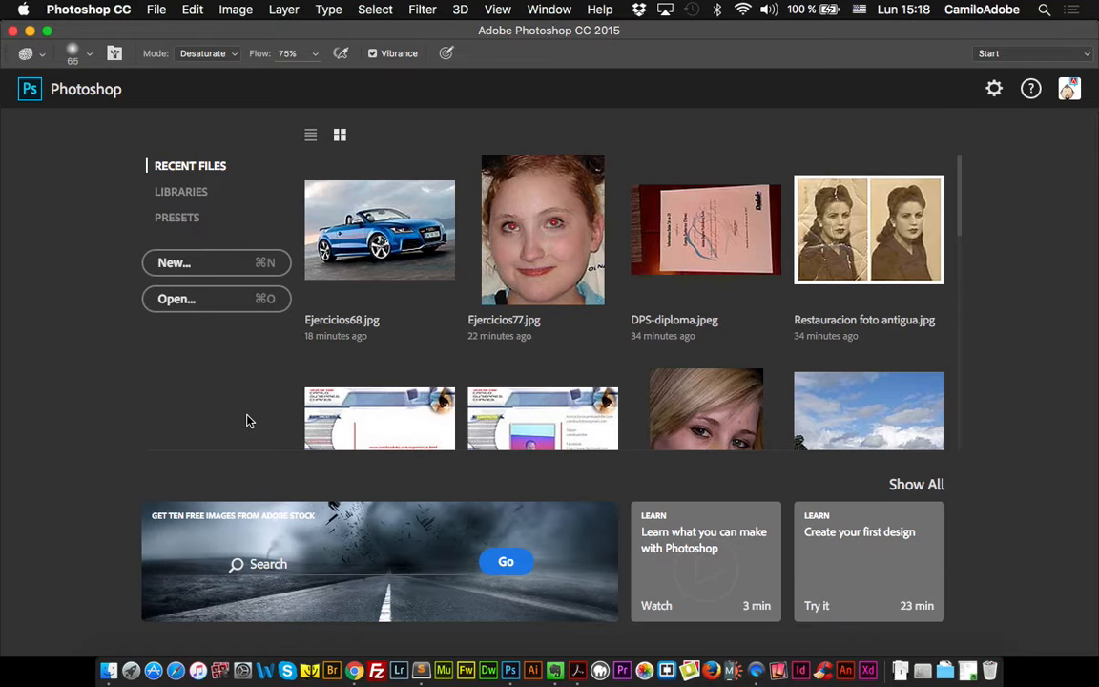
# Open the recent file photoshop_ejercicios06.jpg, assigning the working RGB profile Adobe RGB (1998).
pyautogui.scroll(-10, 329, 363)
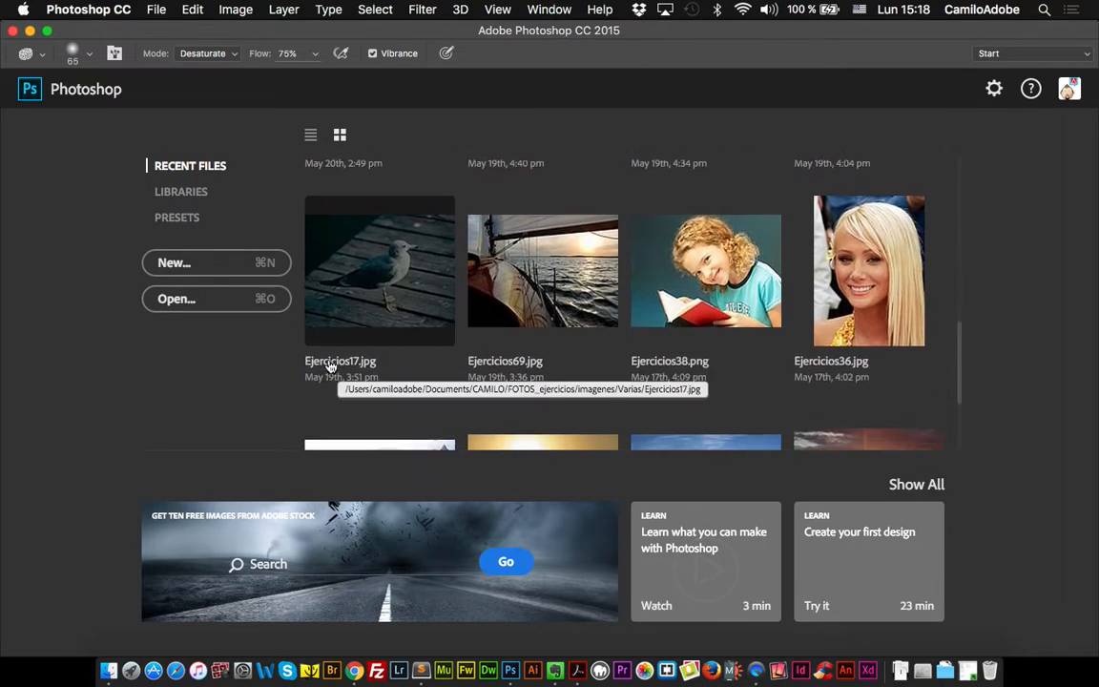
pyautogui.scroll(3, 330, 367)
pyautogui.scroll(-2, 330, 366)
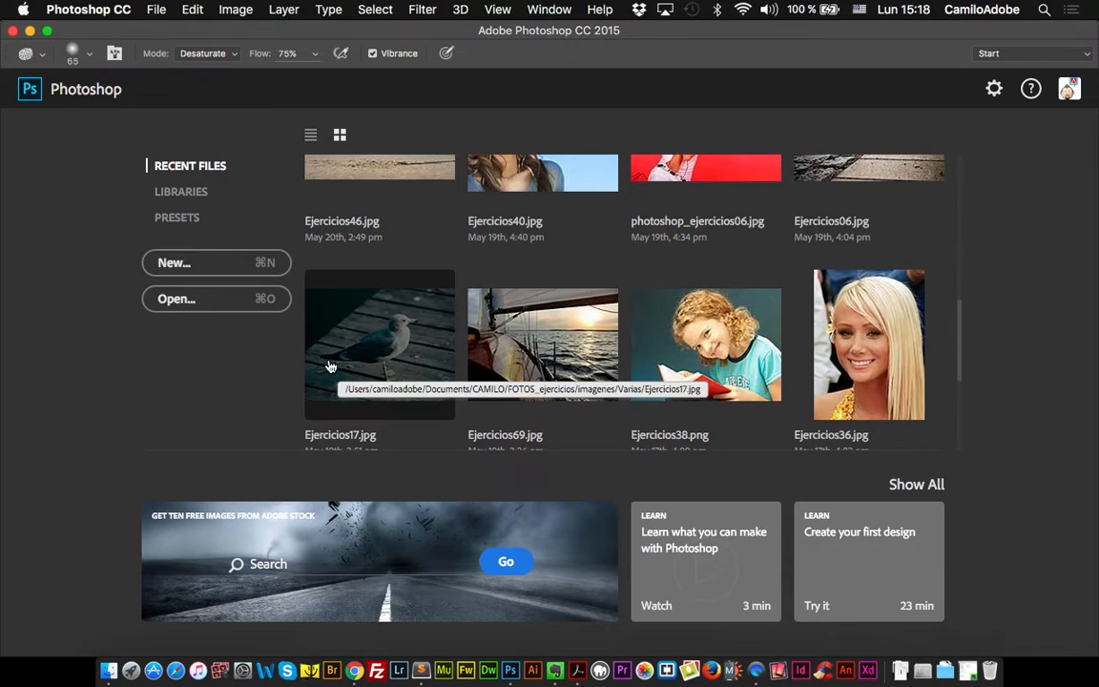
pyautogui.scroll(4, 478, 302)
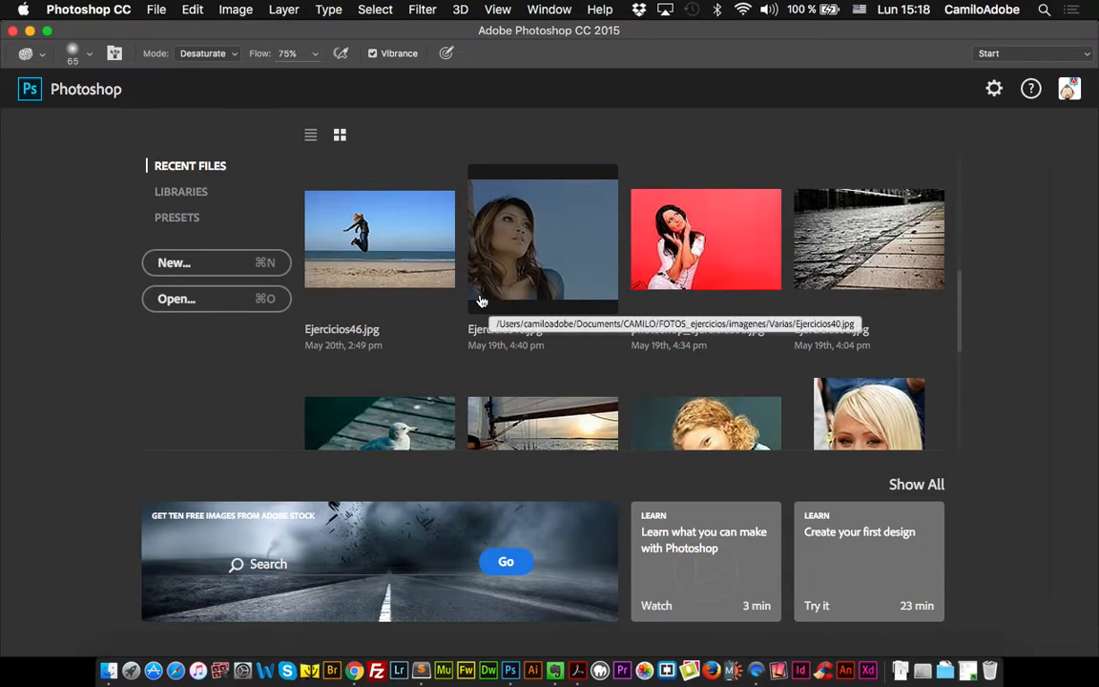
pyautogui.click(688, 273)
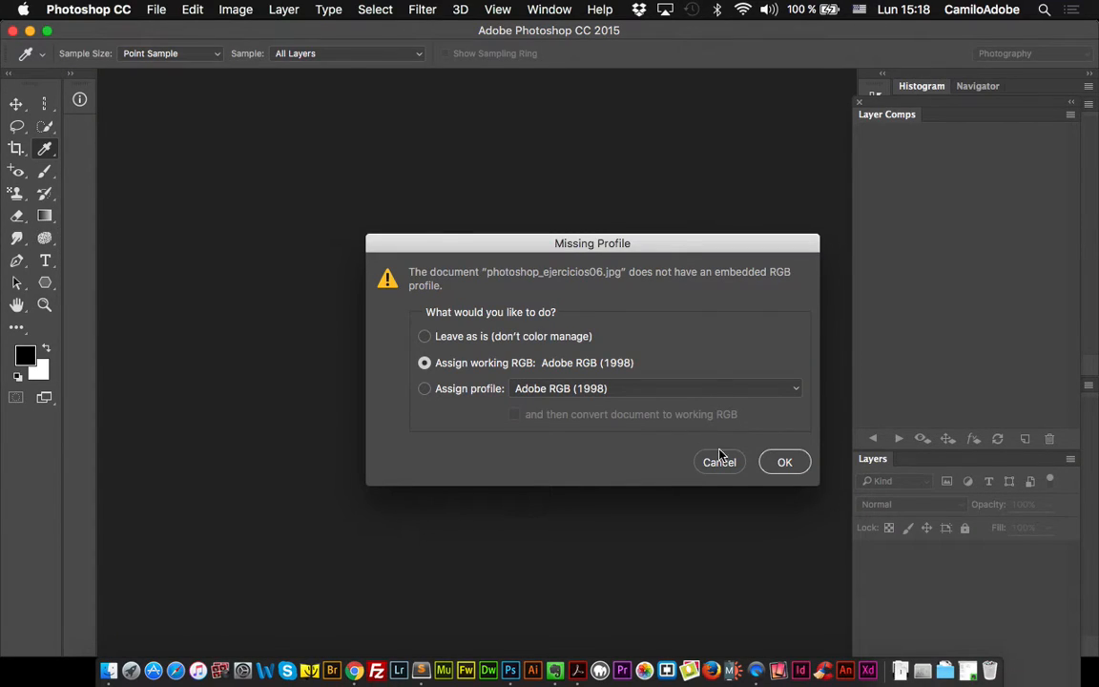
pyautogui.click(784, 462)
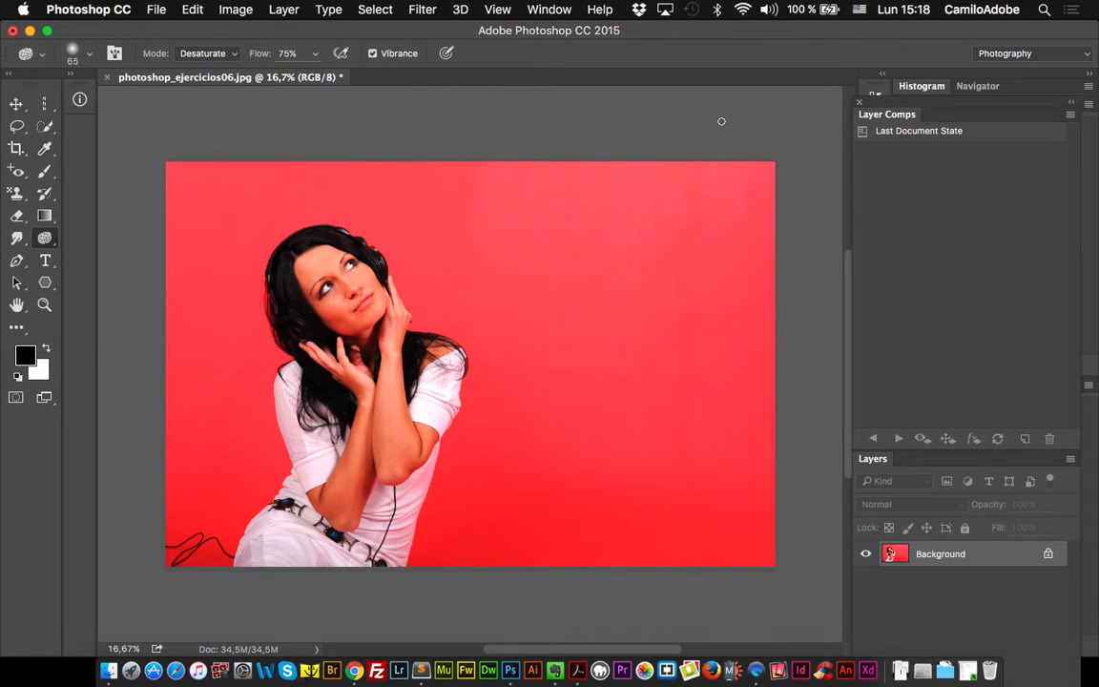
# Show the History panel in the workspace.
pyautogui.click(549, 9)
pyautogui.scroll(-2, 592, 611)
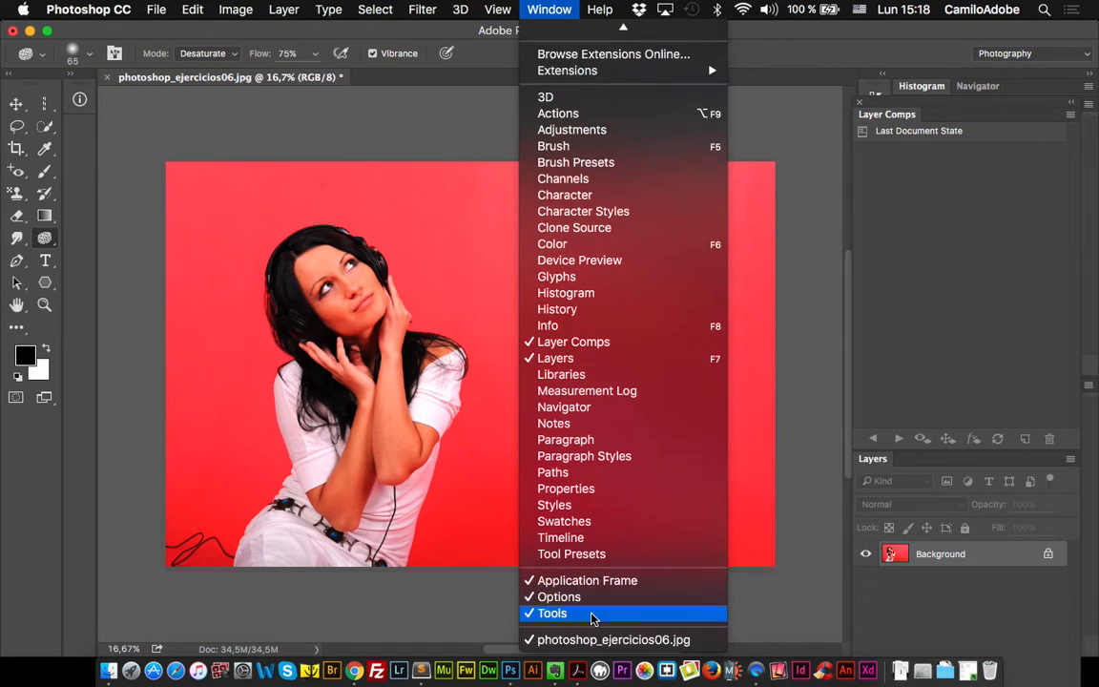
pyautogui.click(604, 309)
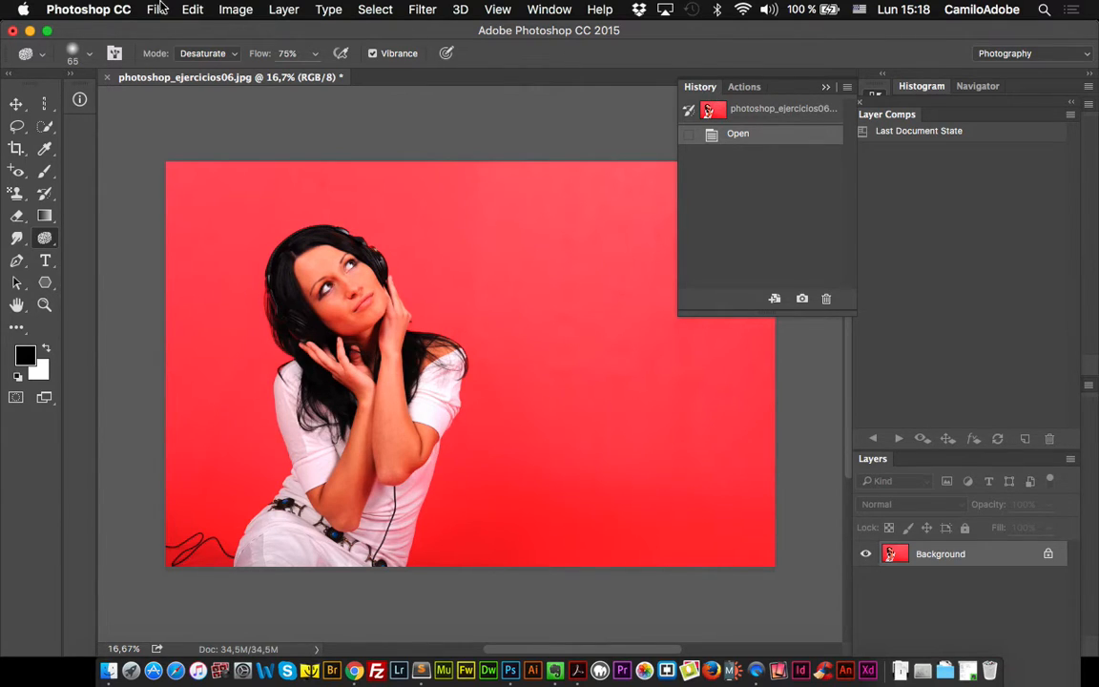
# Try 1000 and 50 history states and 4489 MB of memory in the Performance preferences, and discard the changes.
pyautogui.click(85, 10)
pyautogui.moveTo(92, 67)
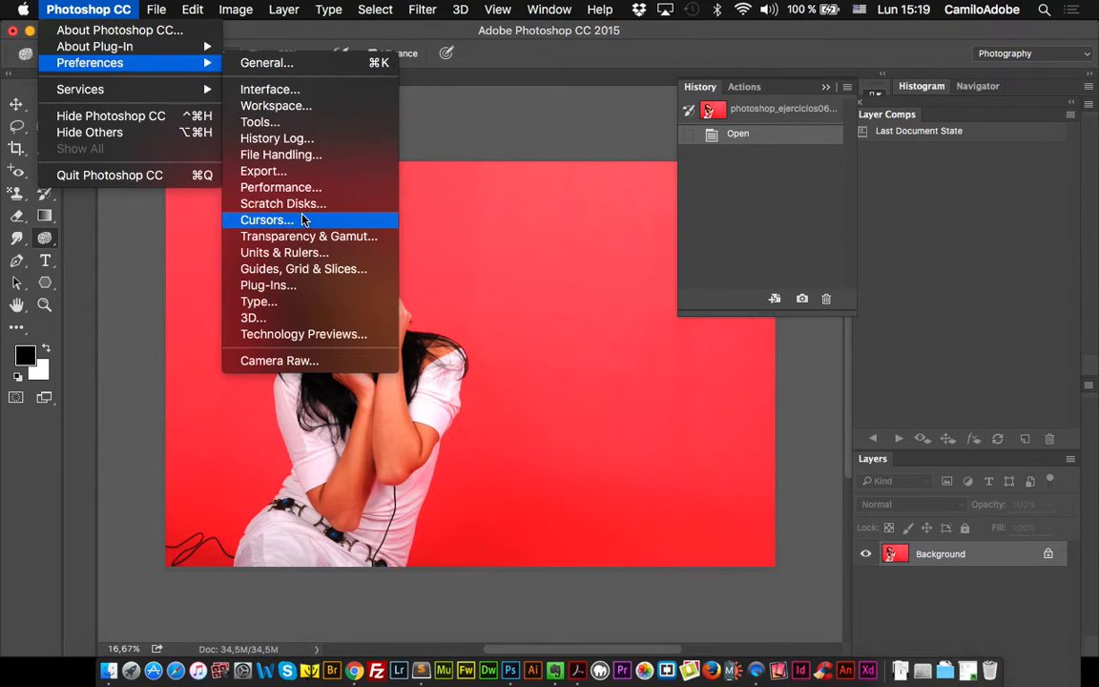
pyautogui.click(296, 187)
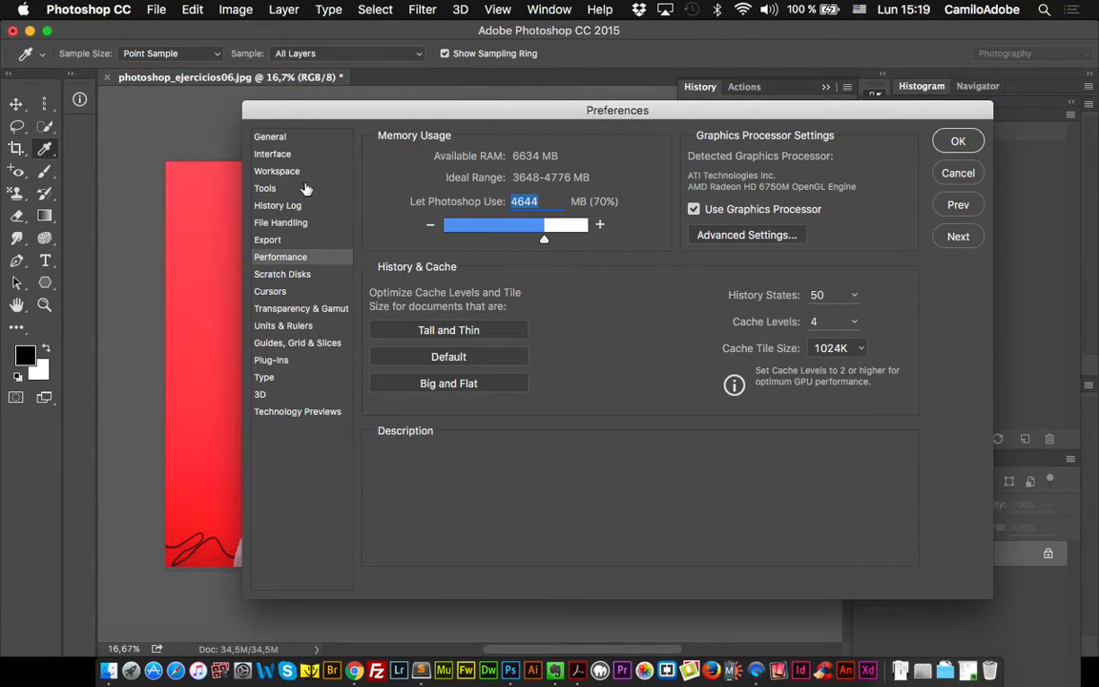
pyautogui.moveTo(622, 112); pyautogui.dragTo(572, 63)
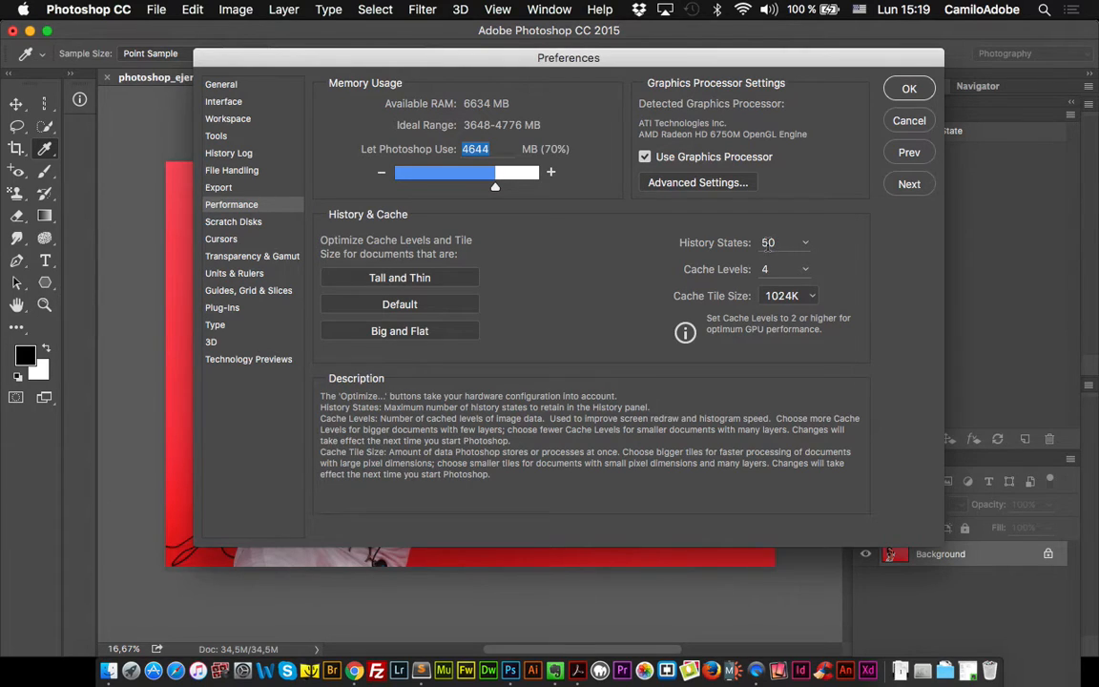
pyautogui.moveTo(804, 246); pyautogui.dragTo(870, 268)
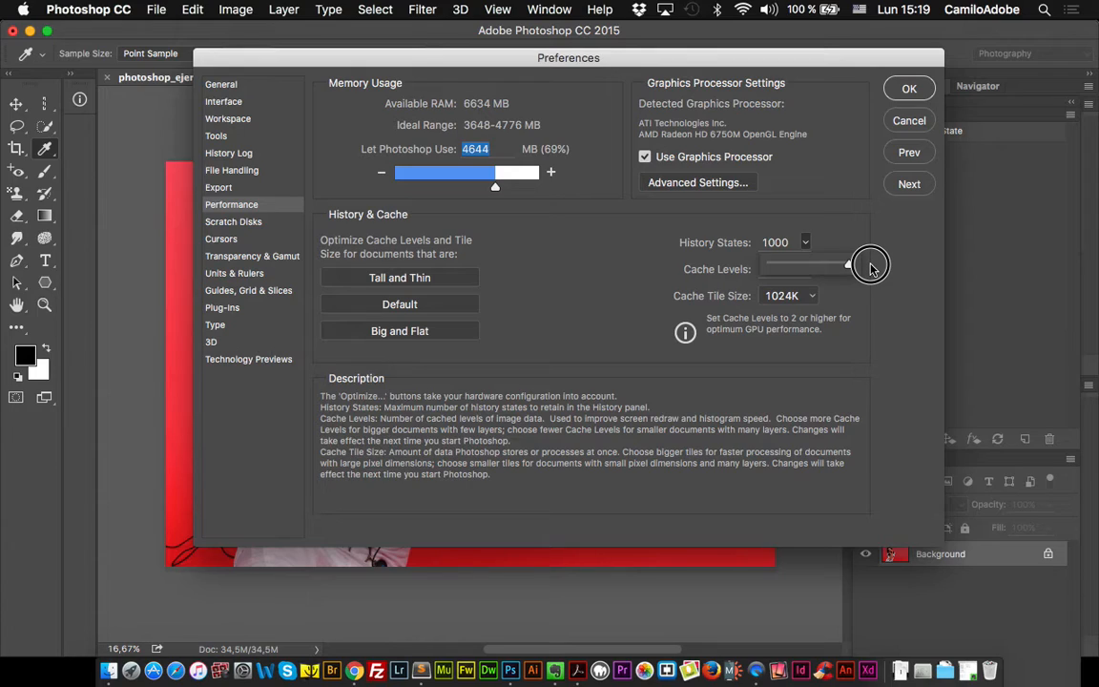
pyautogui.click(786, 245)
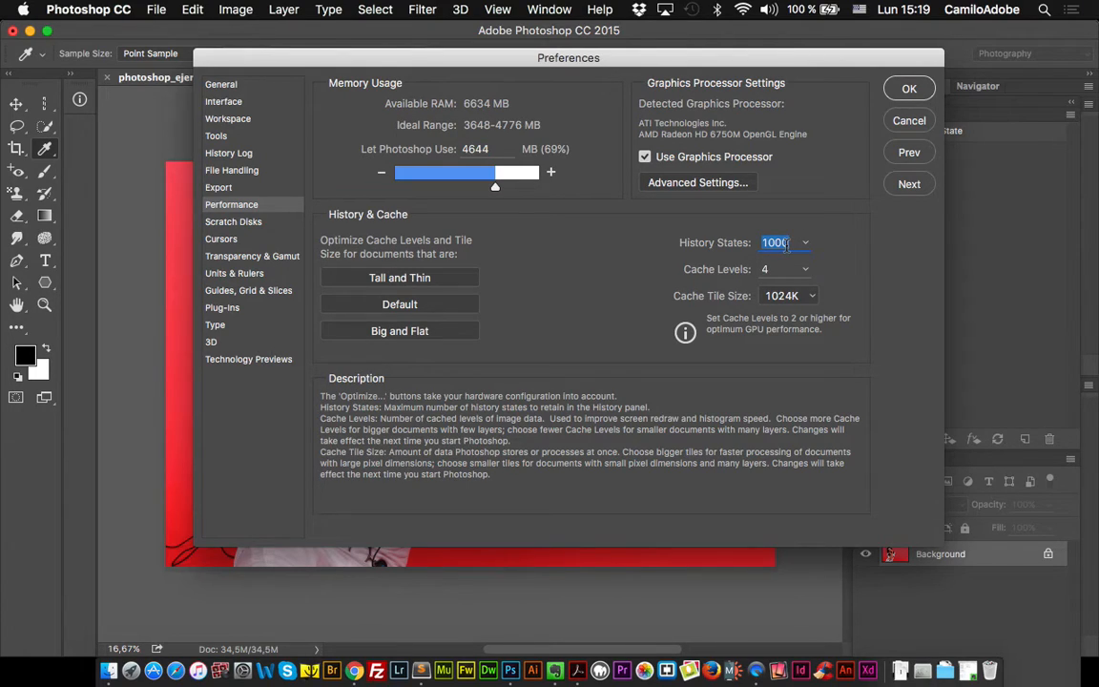
pyautogui.write('50')
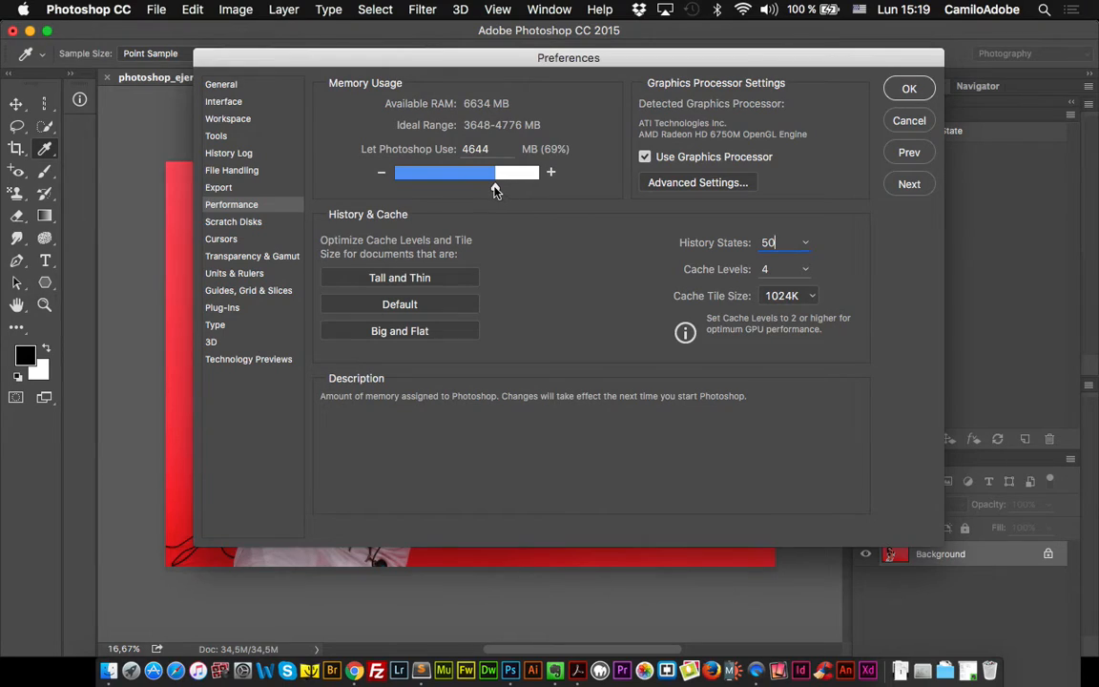
pyautogui.moveTo(497, 189)
pyautogui.mouseDown()
pyautogui.moveTo(483, 186)
pyautogui.moveTo(492, 188)
pyautogui.mouseUp()
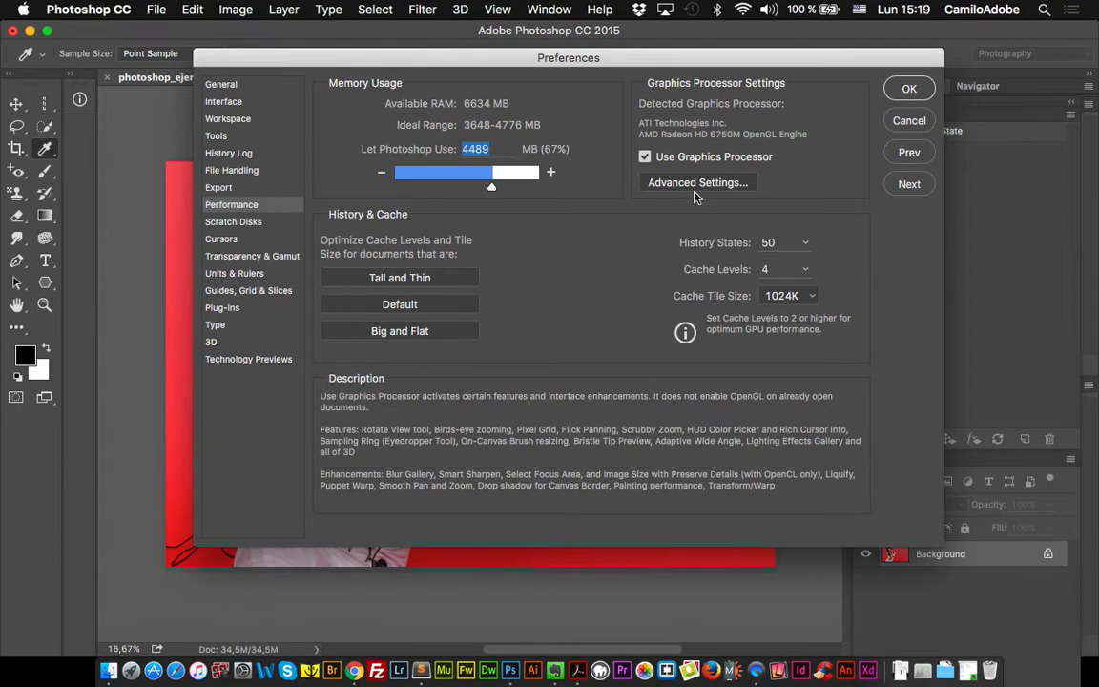
pyautogui.click(909, 121)
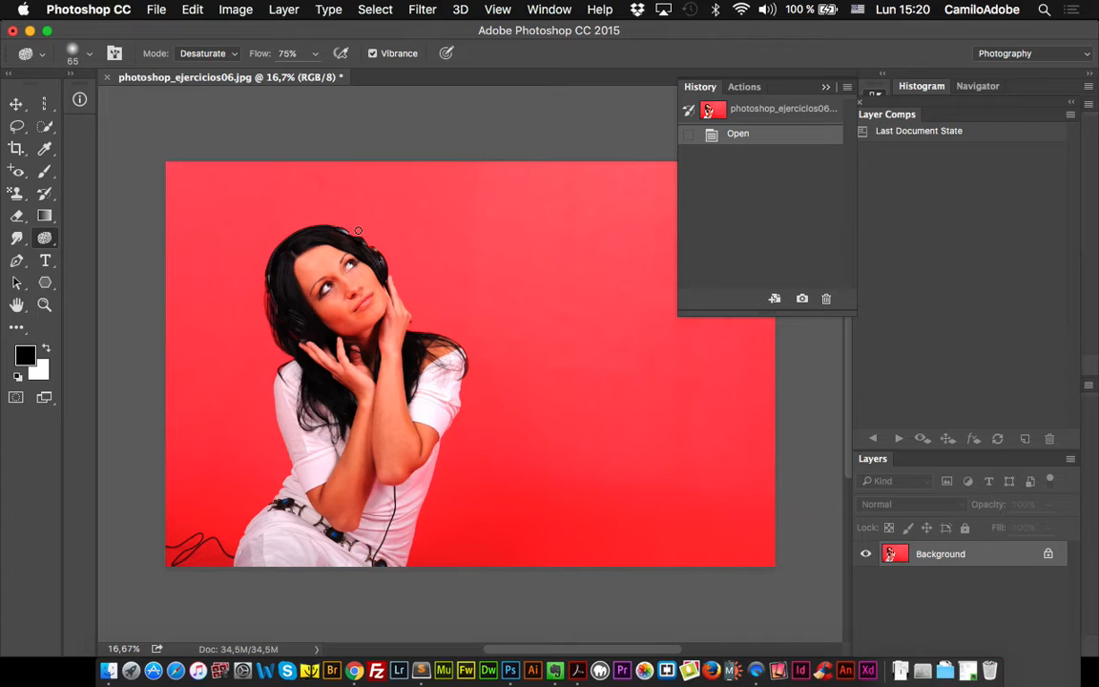
# Draw a freehand Lasso selection over the top of the woman's head and subtract its upper outer part.
pyautogui.click(45, 171)
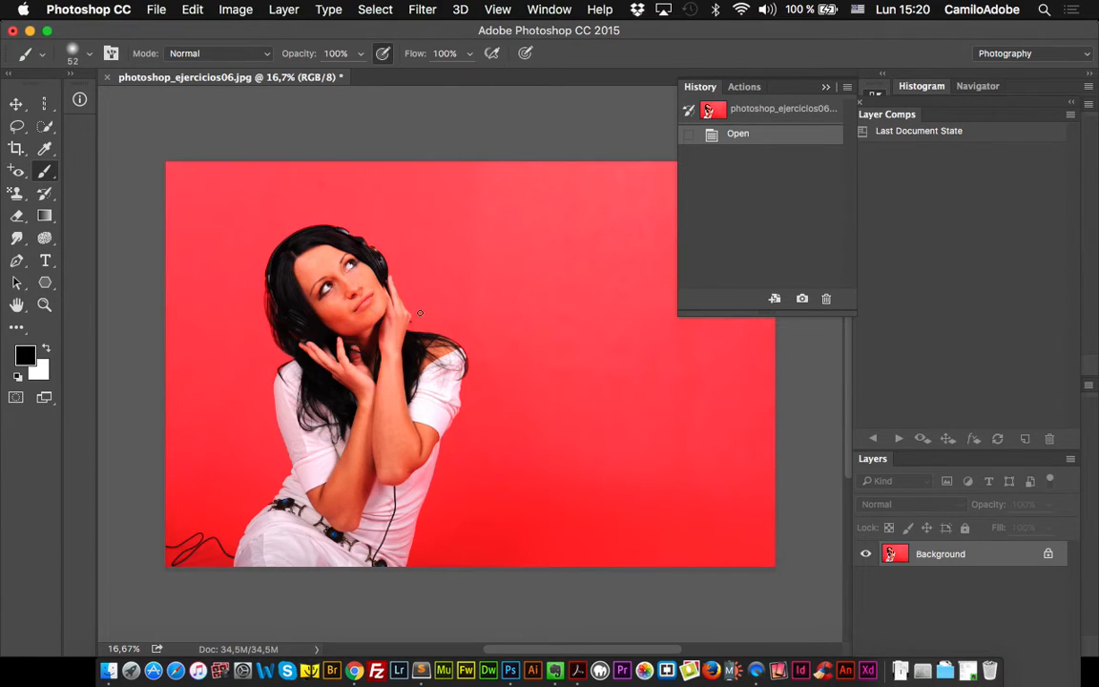
pyautogui.moveTo(431, 277)
pyautogui.mouseDown()
pyautogui.moveTo(444, 275)
pyautogui.moveTo(391, 258)
pyautogui.mouseUp()
pyautogui.click(17, 125)
pyautogui.moveTo(17, 125); pyautogui.dragTo(74, 122)
pyautogui.moveTo(299, 239)
pyautogui.mouseDown()
pyautogui.moveTo(382, 257)
pyautogui.moveTo(333, 203)
pyautogui.moveTo(302, 209)
pyautogui.mouseUp()
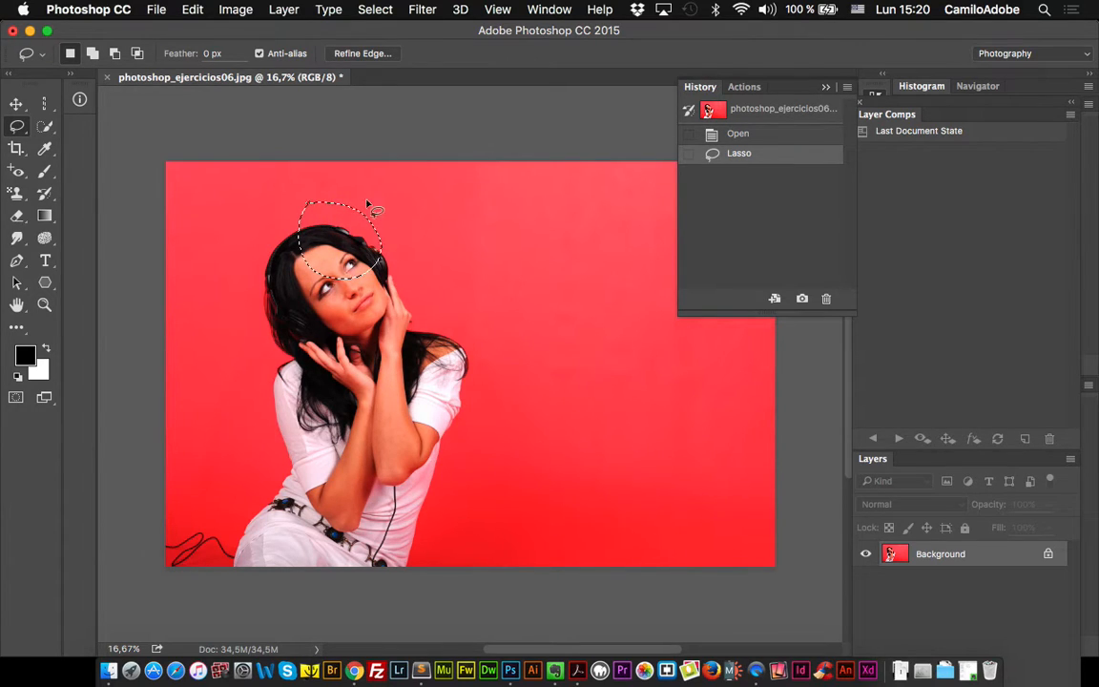
pyautogui.moveTo(344, 196)
pyautogui.mouseDown()
pyautogui.moveTo(366, 245)
pyautogui.moveTo(331, 196)
pyautogui.moveTo(300, 186)
pyautogui.mouseUp()
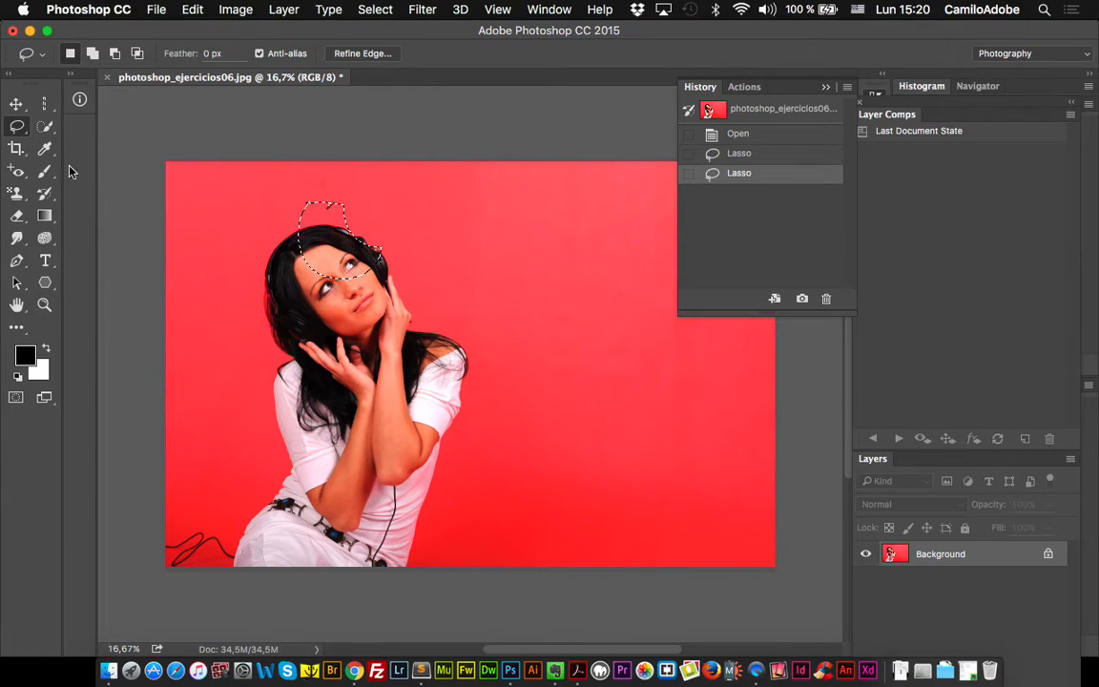
# Paint two black strokes with the 208 px Brush inside the selection above the woman's hair.
pyautogui.click(45, 171)
pyautogui.moveTo(316, 205)
pyautogui.mouseDown()
pyautogui.moveTo(273, 263)
pyautogui.moveTo(306, 214)
pyautogui.moveTo(291, 256)
pyautogui.moveTo(324, 214)
pyautogui.mouseUp()
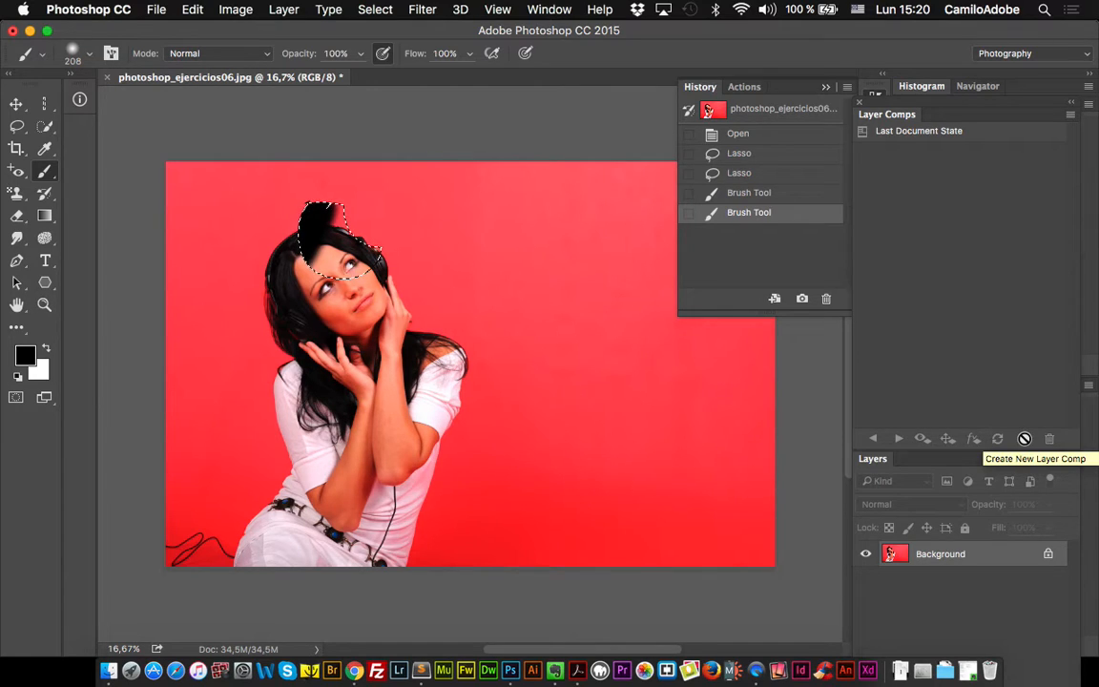
# Return to the opened image through the earlier history states, and restore each state up to the last brush stroke.
pyautogui.click(780, 176)
pyautogui.click(778, 155)
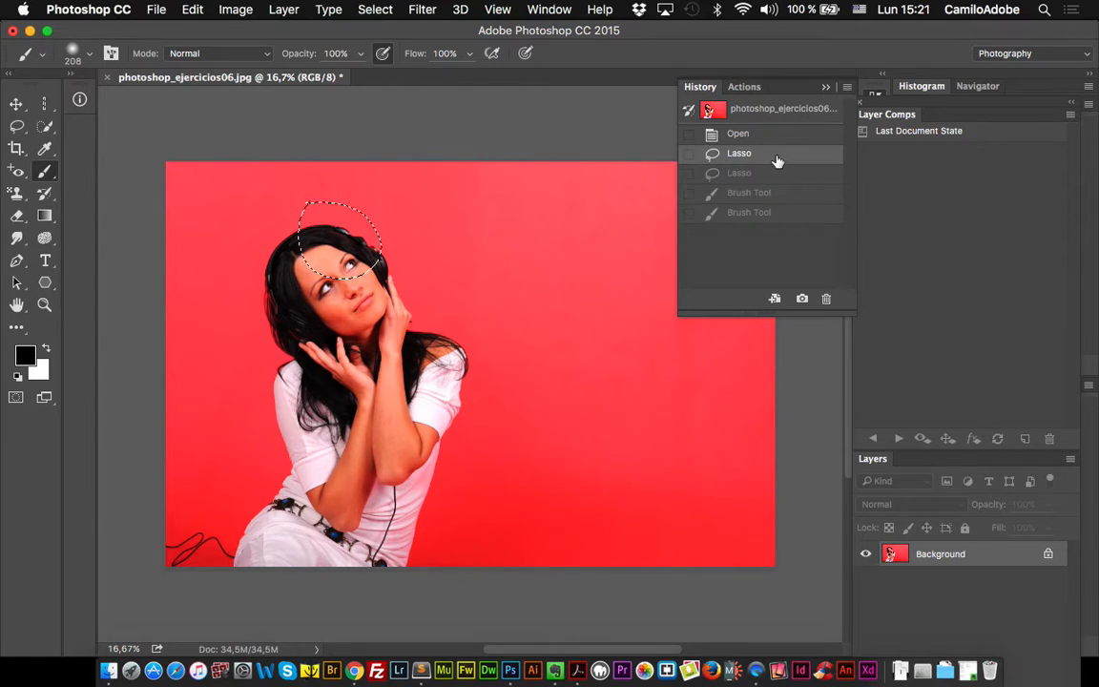
pyautogui.click(766, 137)
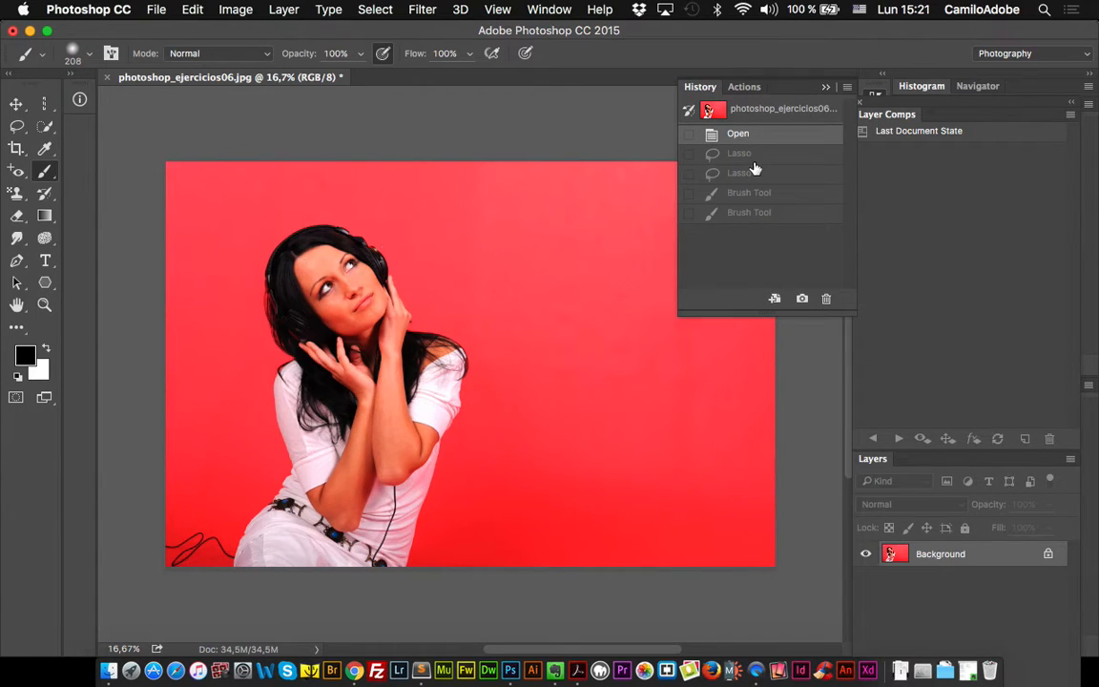
pyautogui.click(760, 152)
pyautogui.click(760, 172)
pyautogui.click(759, 194)
pyautogui.click(760, 214)
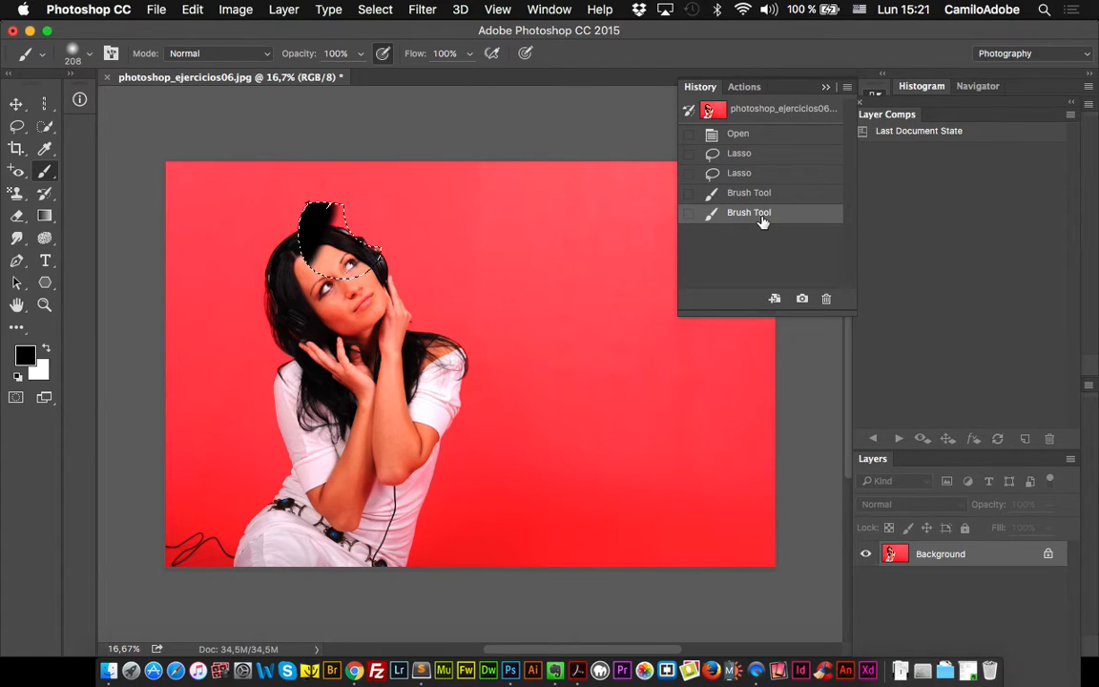
# Step backward three history states and forward again to the last brush stroke.
pyautogui.press('super+alt+z')
pyautogui.press('super+alt+z')
pyautogui.press('super+alt+z')
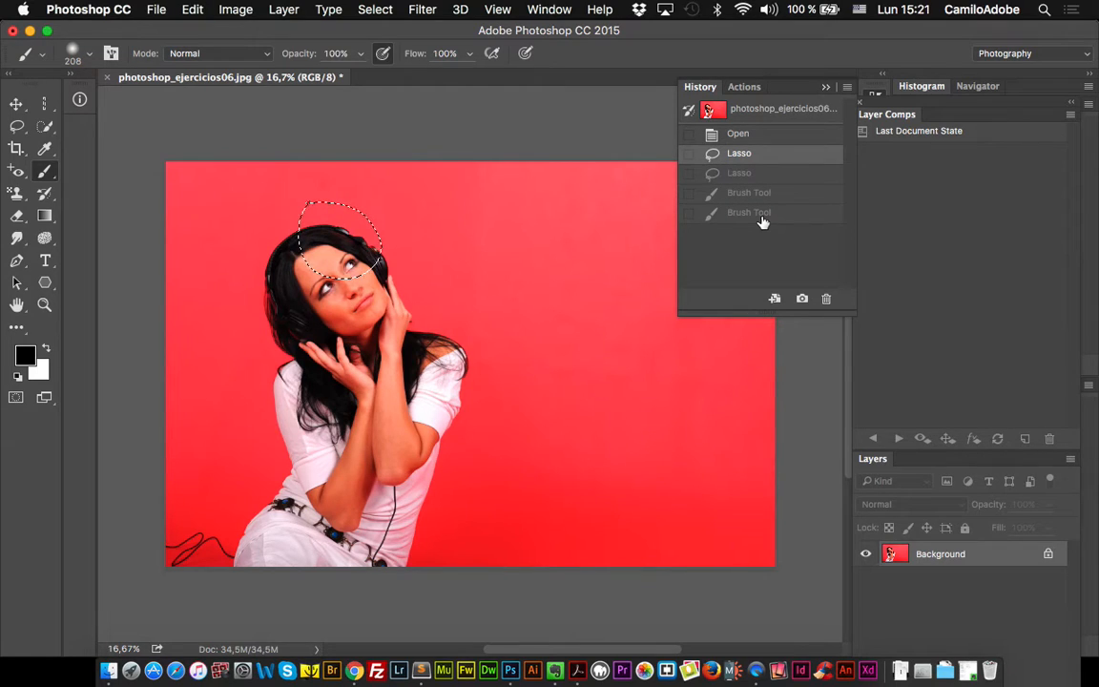
pyautogui.press('super+shift+z')
pyautogui.press('super+shift+z')
pyautogui.press('super+shift+z')
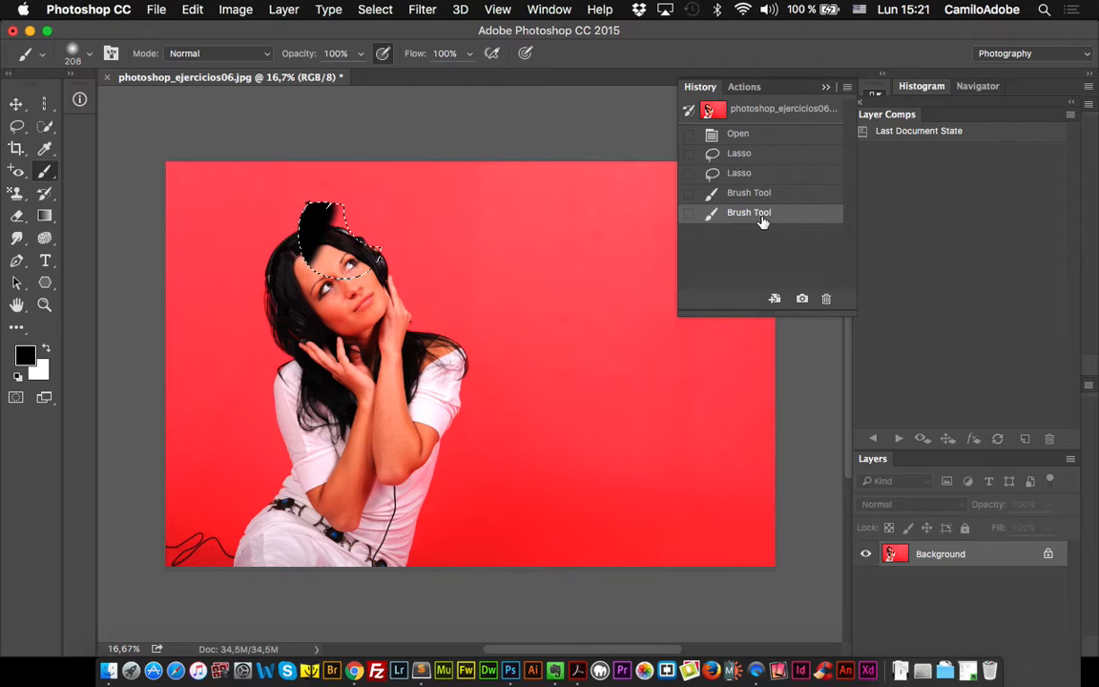
# Close the image without saving and reopen photoshop_ejercicios06.jpg with the working profile Adobe RGB (1998).
pyautogui.click(107, 78)
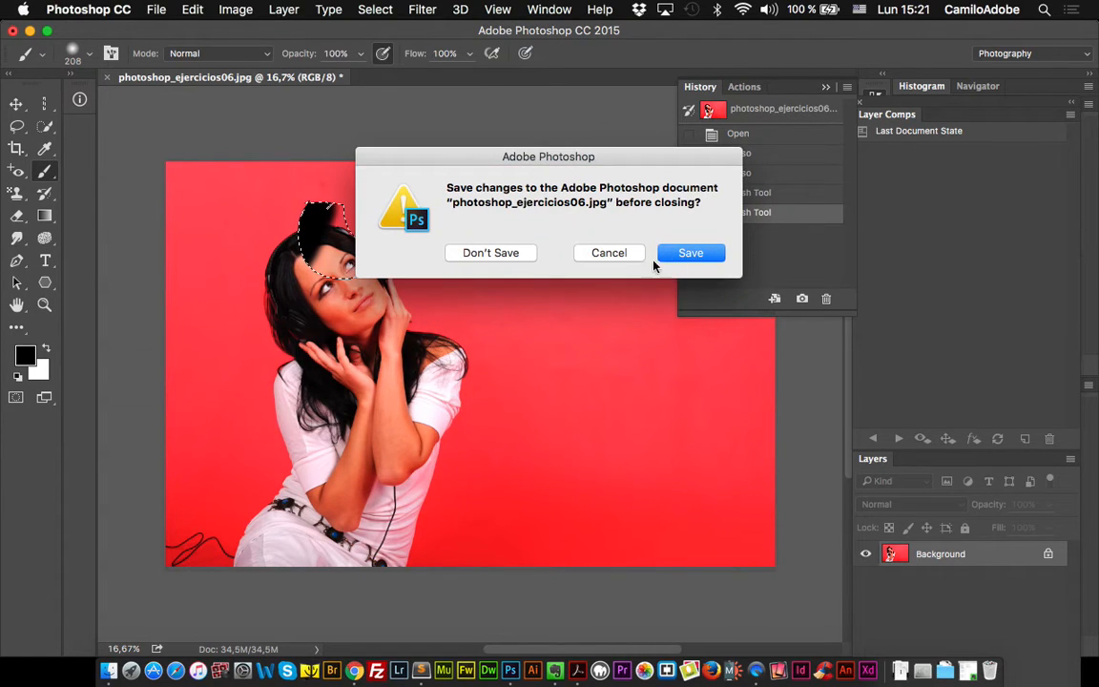
pyautogui.click(485, 256)
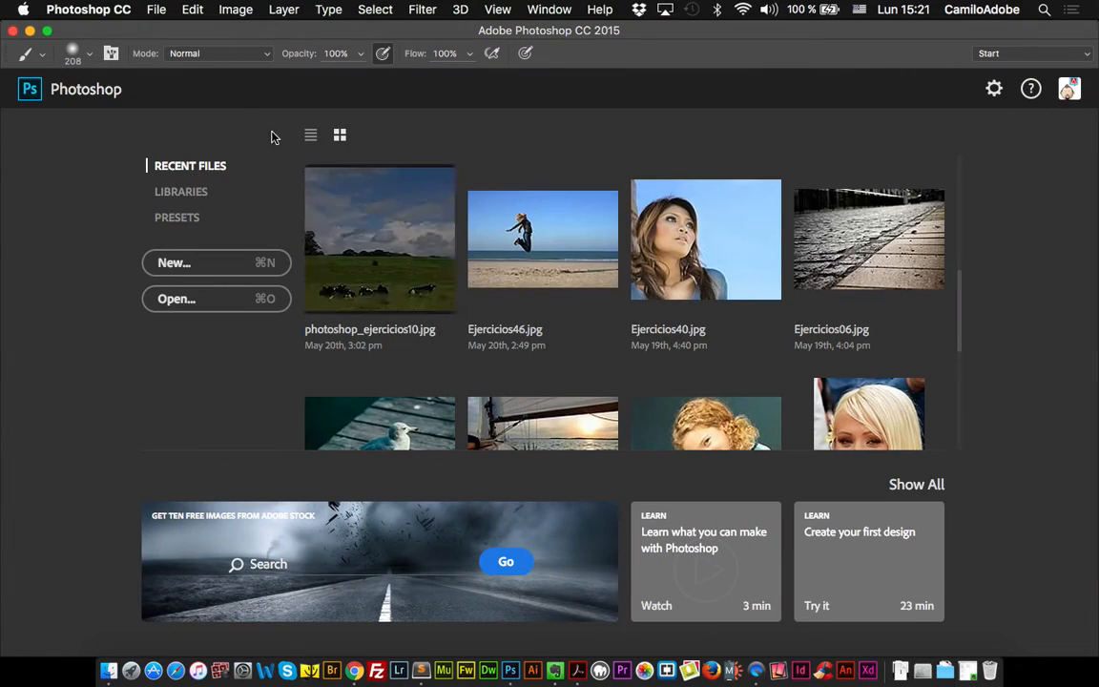
pyautogui.click(177, 299)
pyautogui.scroll(-2, 496, 315)
pyautogui.scroll(-5, 511, 310)
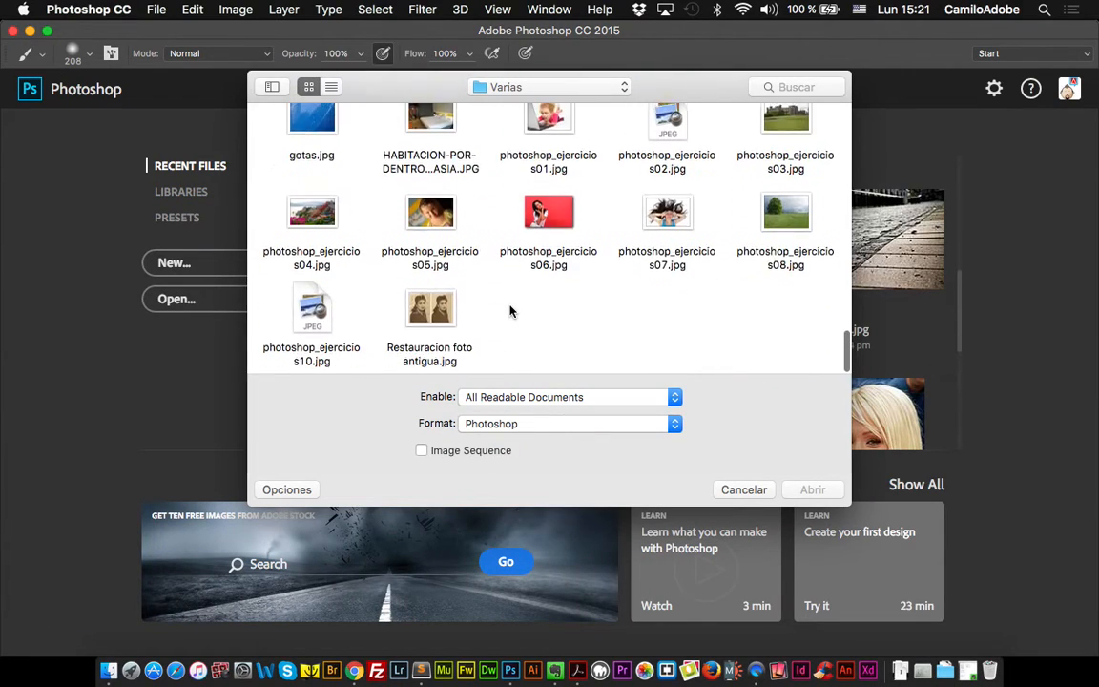
pyautogui.click(556, 220)
pyautogui.doubleClick(556, 220)
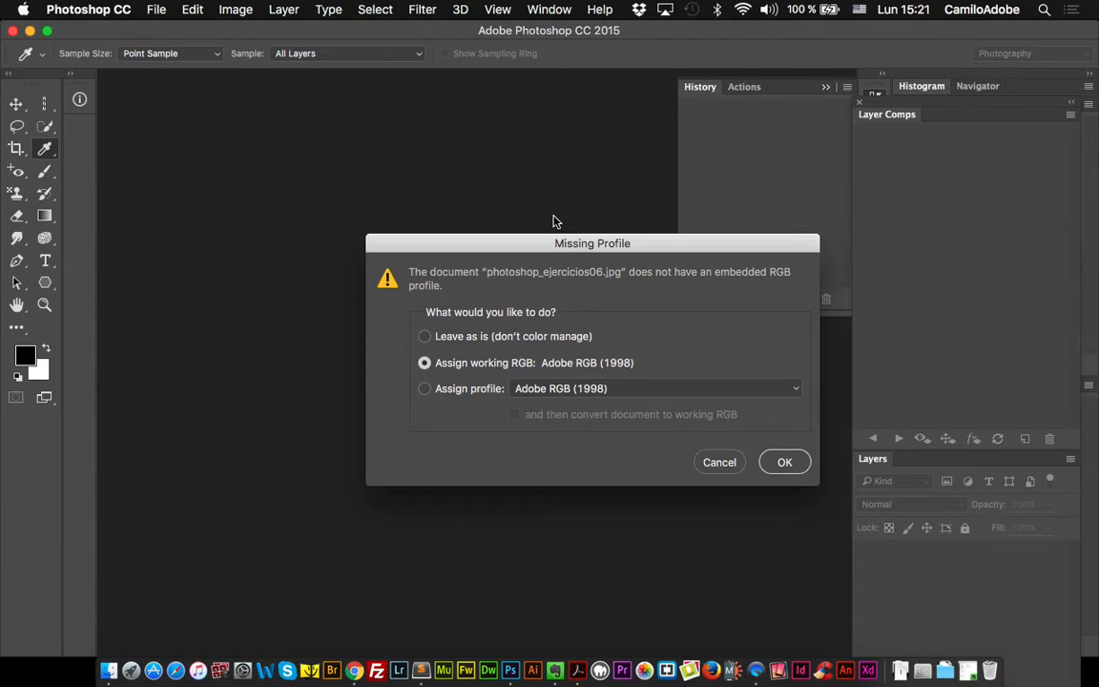
pyautogui.click(780, 461)
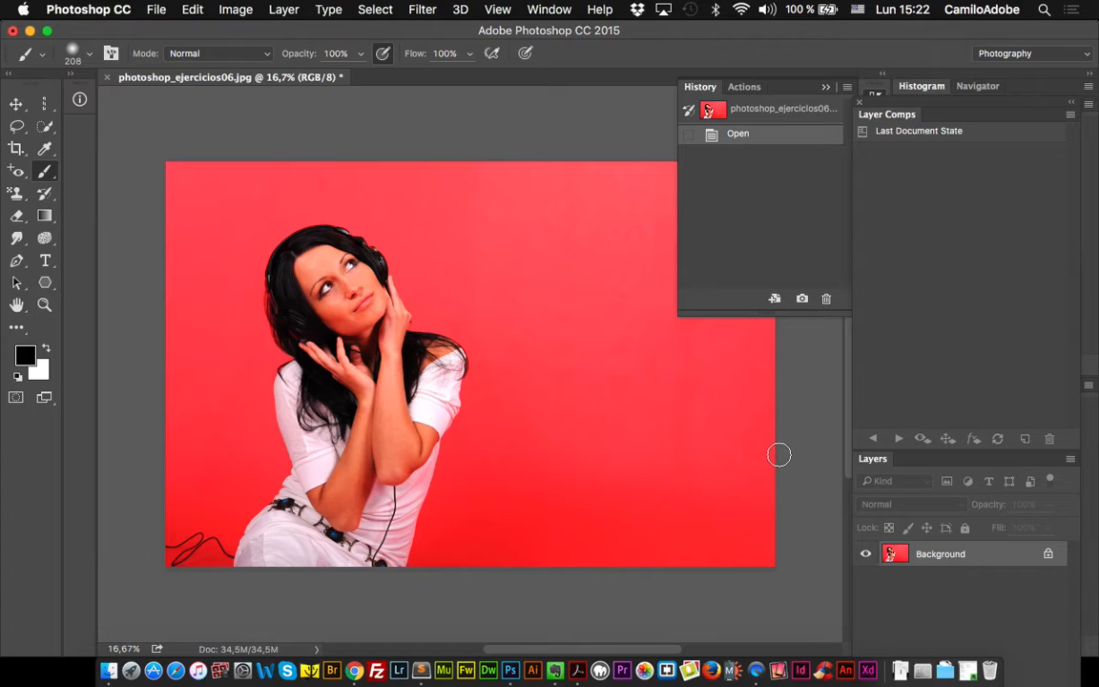
# Compare the document's initial snapshot with the Open history state, ending on the Open state.
pyautogui.click(768, 110)
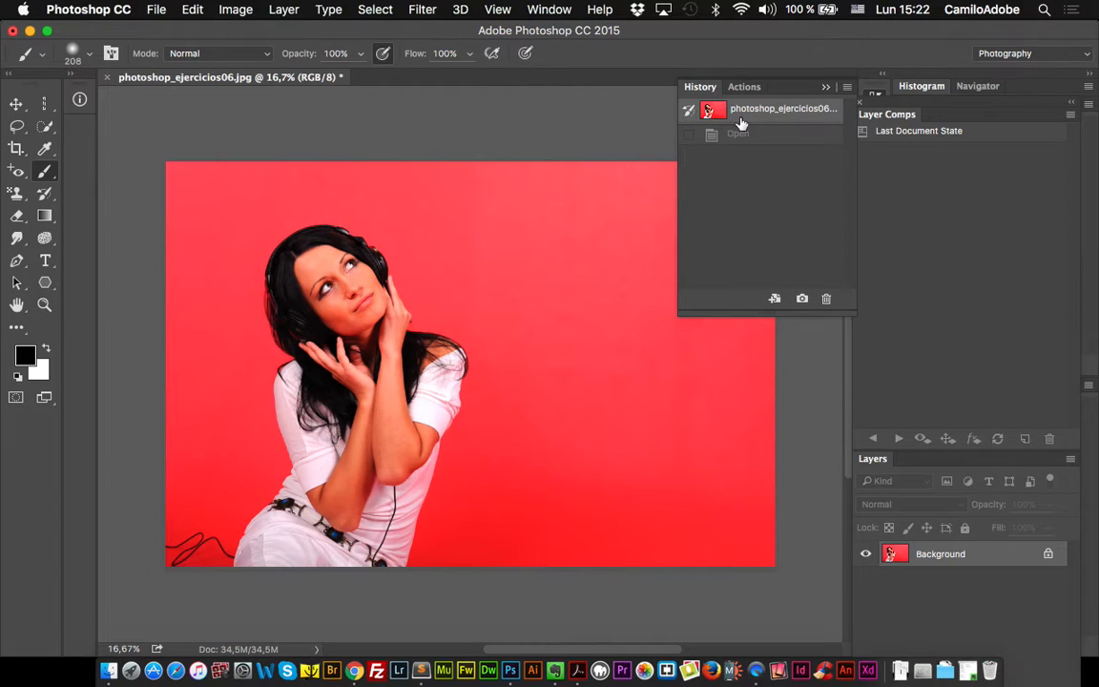
pyautogui.click(769, 135)
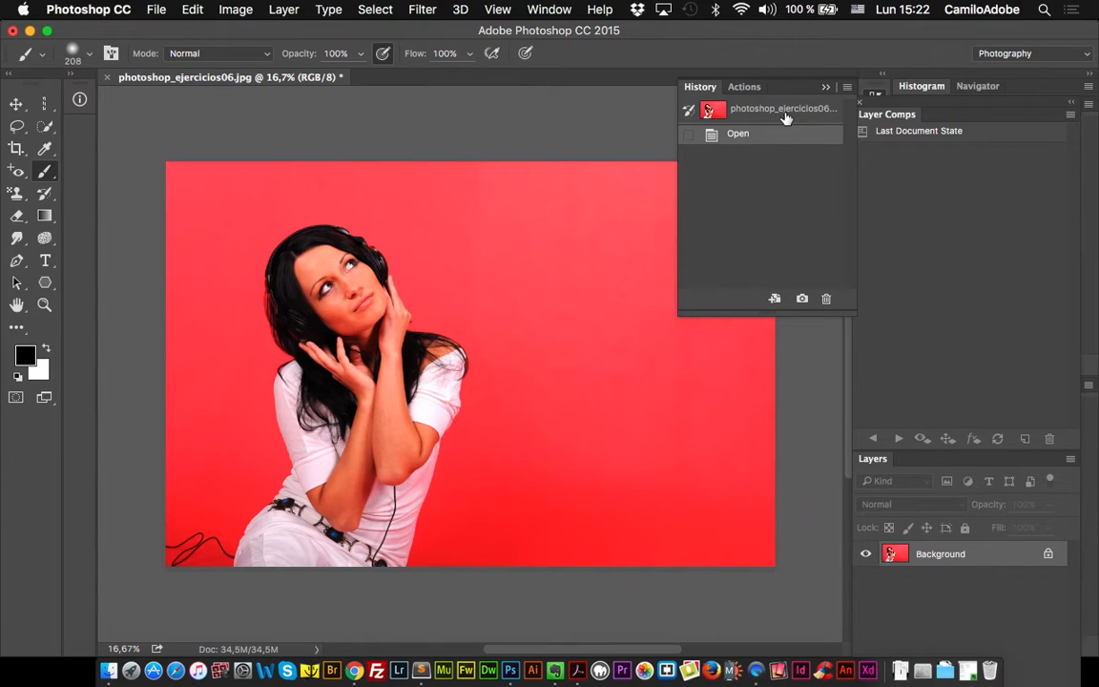
pyautogui.click(785, 117)
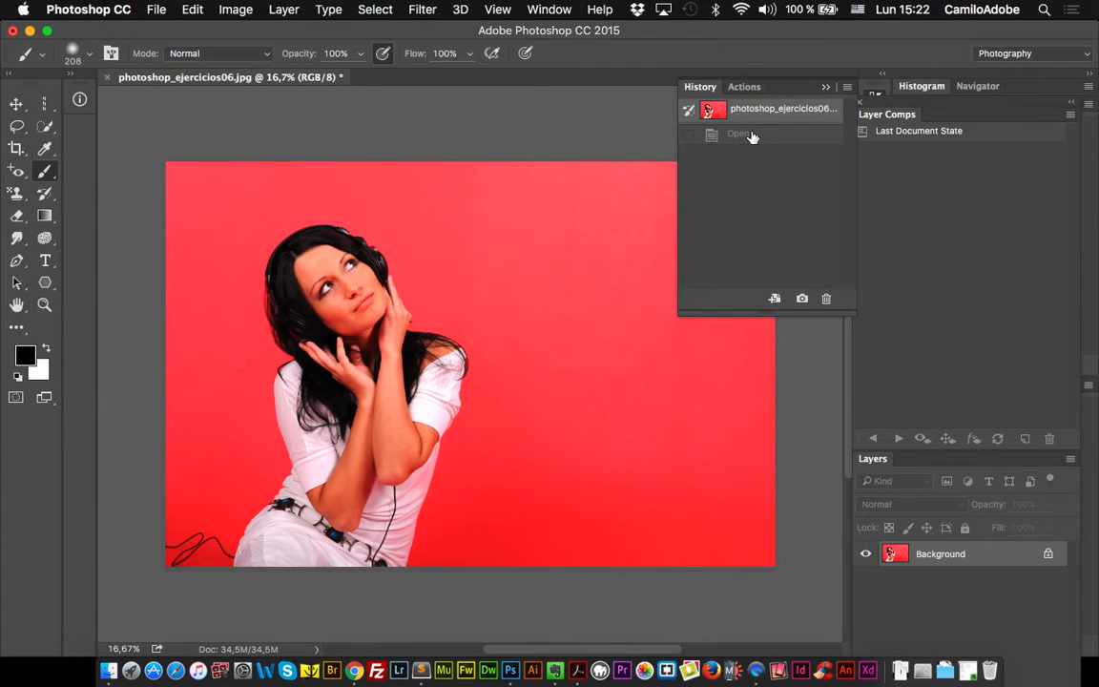
pyautogui.click(741, 134)
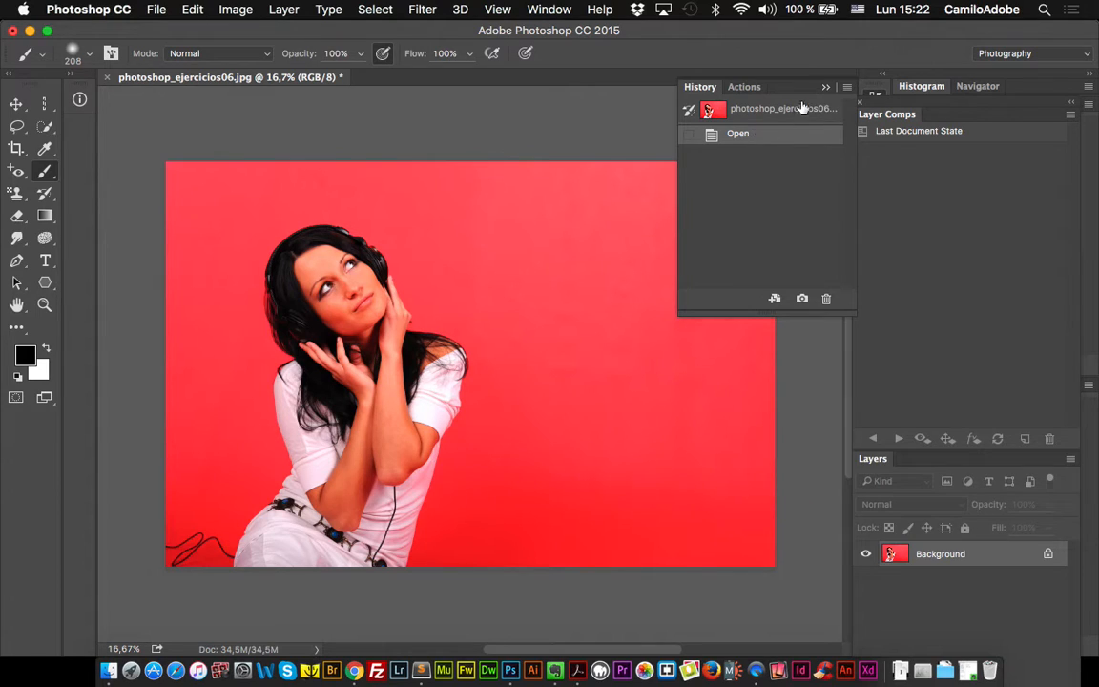
# Review the available settings in History Options, and close the dialog without changing anything.
pyautogui.click(847, 88)
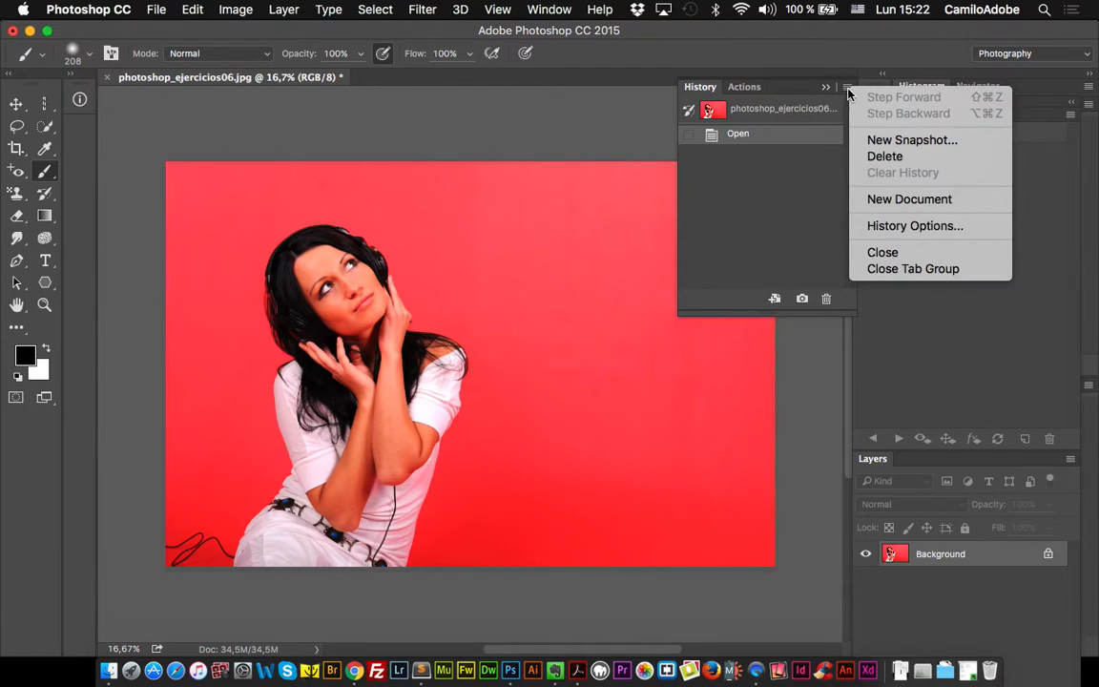
pyautogui.click(911, 226)
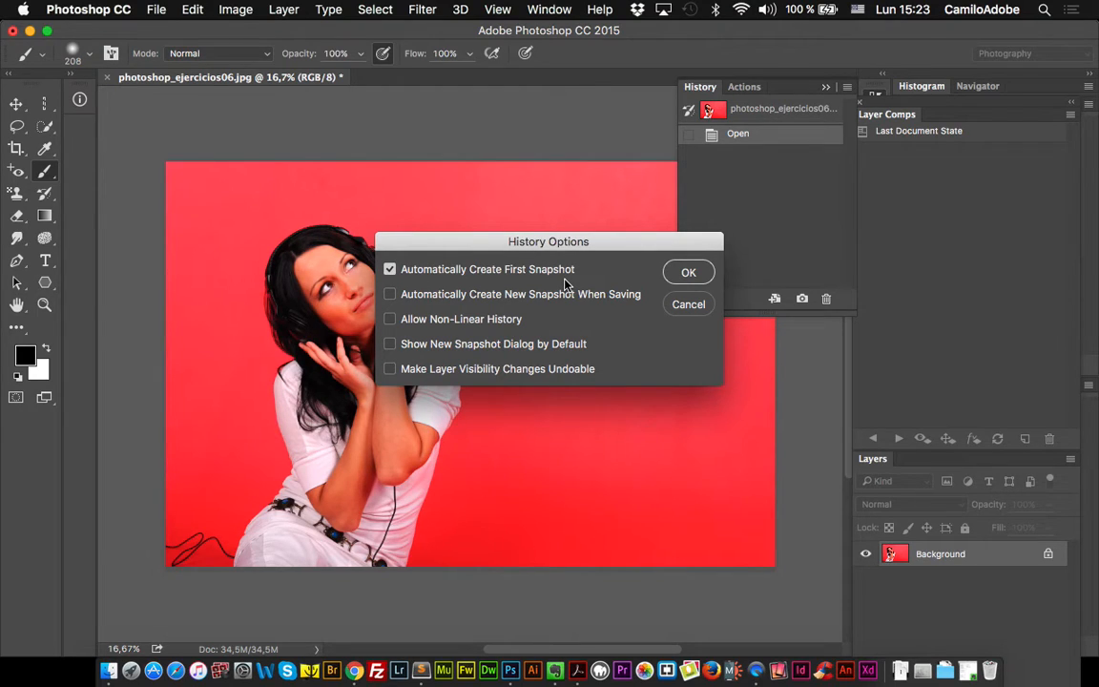
pyautogui.click(688, 304)
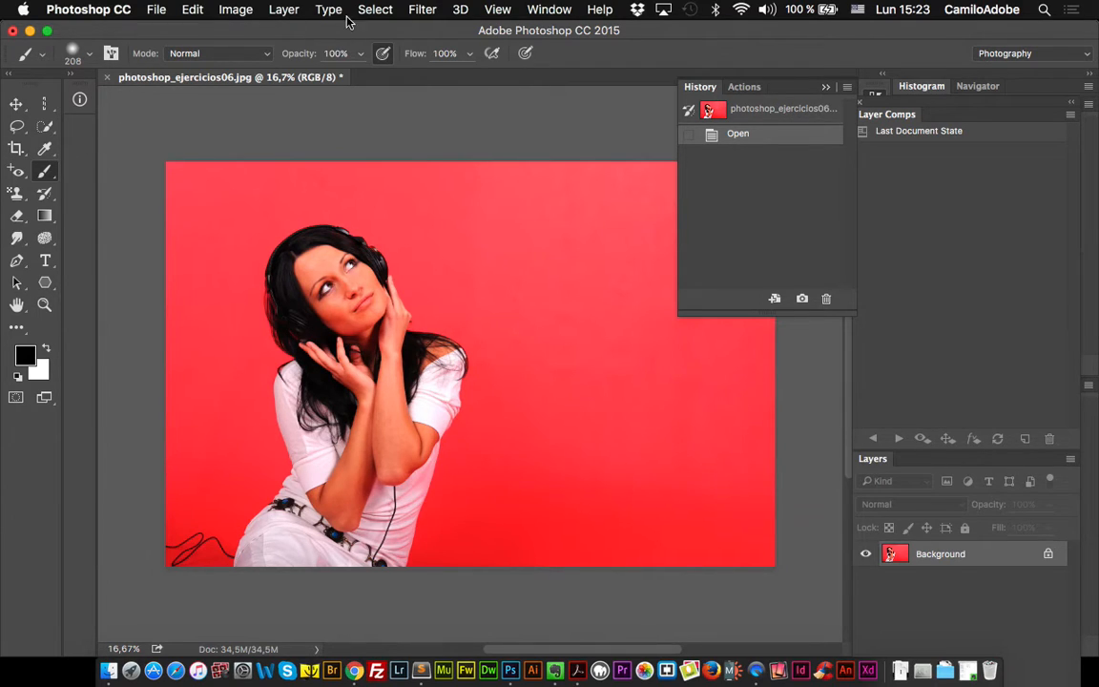
pyautogui.click(424, 11)
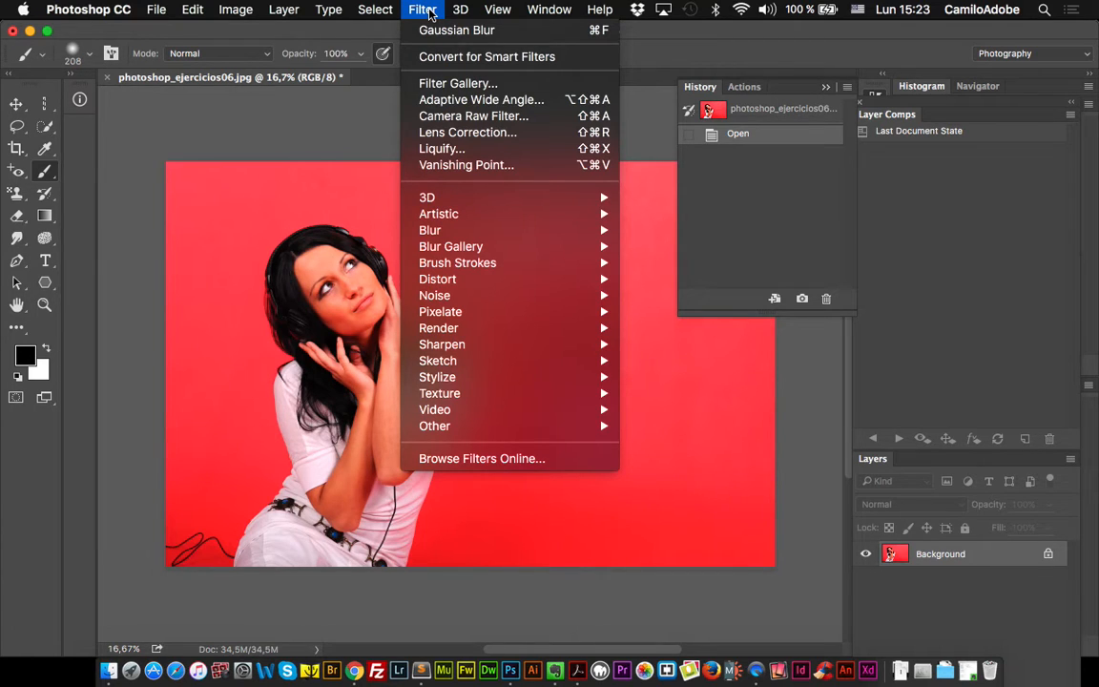
pyautogui.click(777, 232)
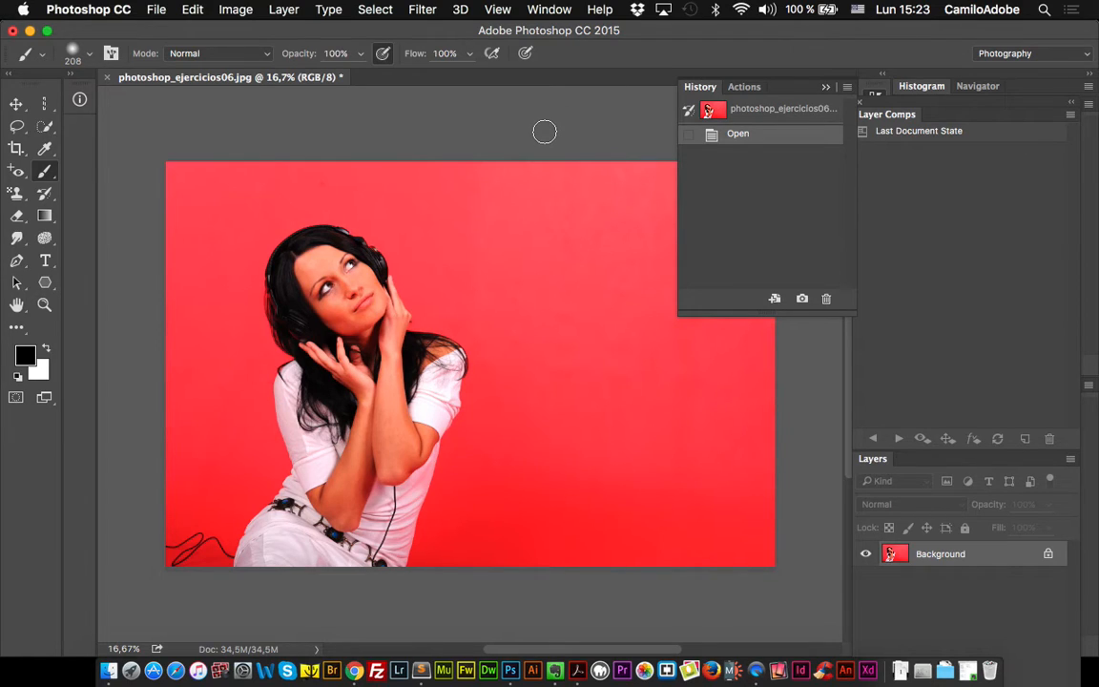
# Apply a Gradient Map adjustment to the image using the Blue, Red, Yellow gradient preset.
pyautogui.click(239, 13)
pyautogui.moveTo(249, 61)
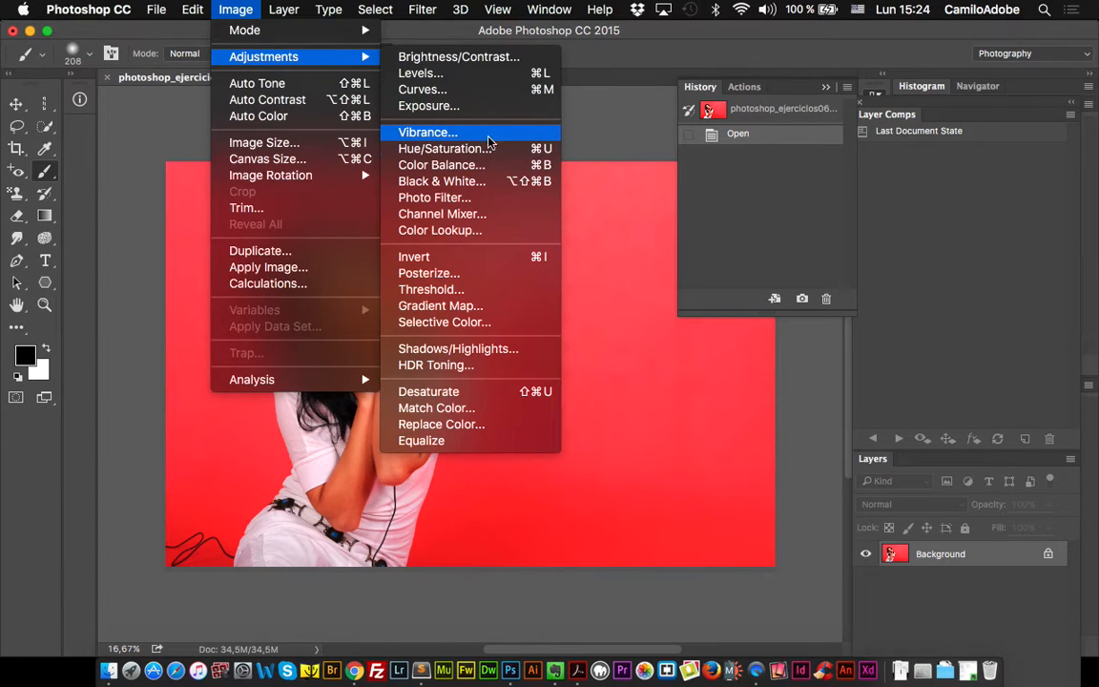
pyautogui.click(500, 311)
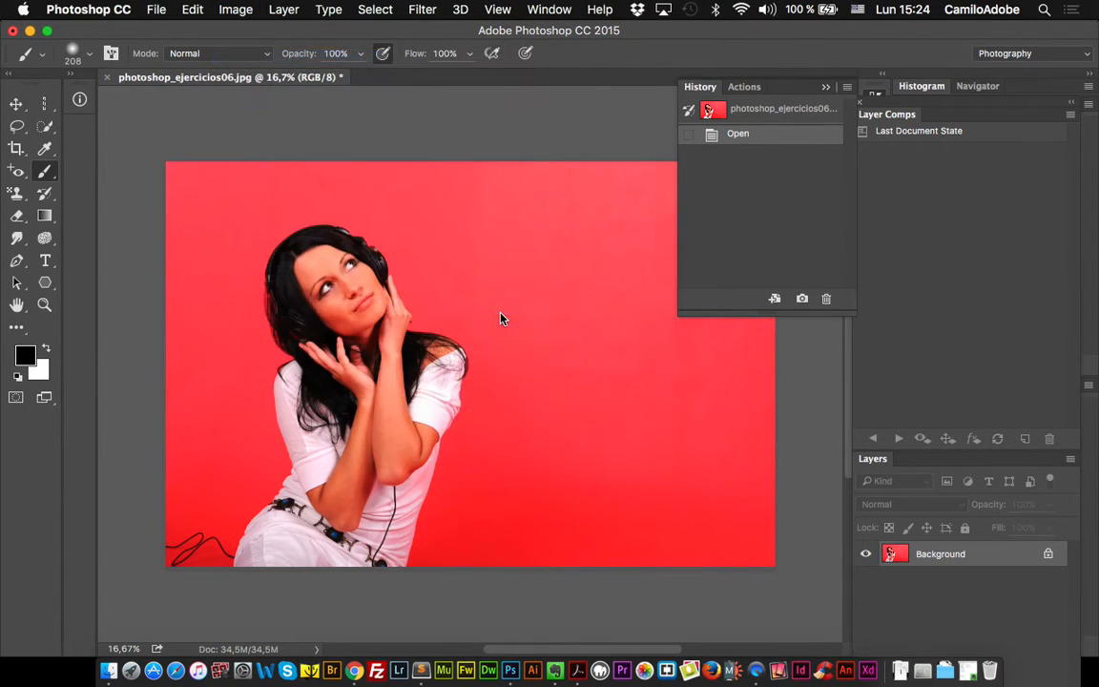
pyautogui.moveTo(826, 351); pyautogui.dragTo(770, 191)
pyautogui.click(735, 248)
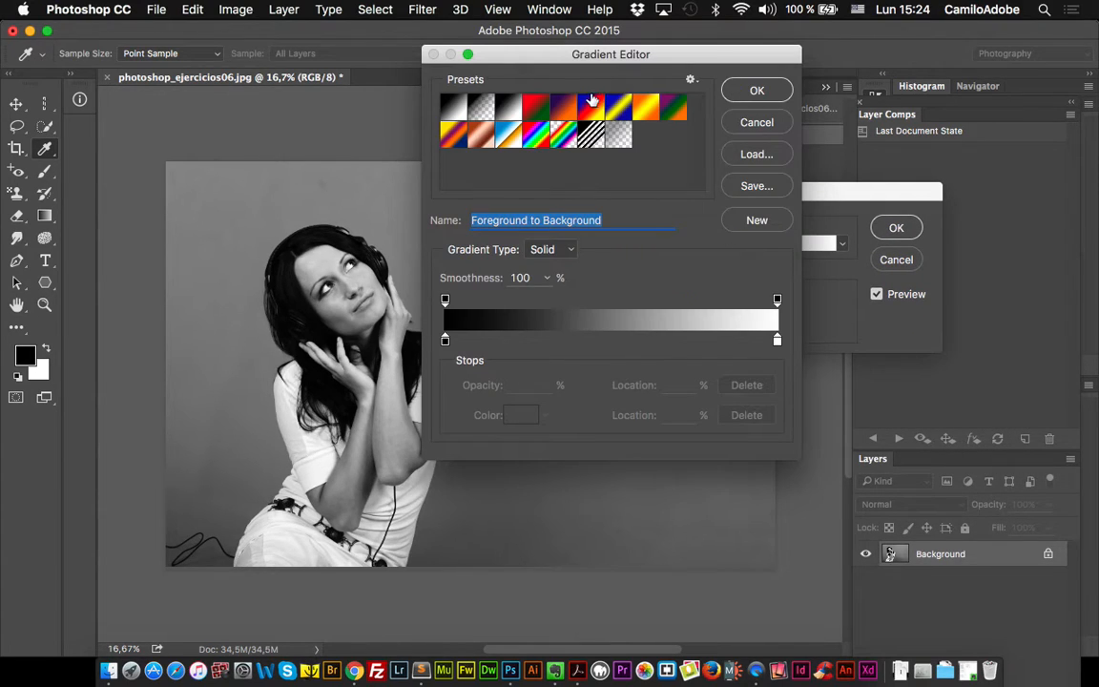
pyautogui.click(590, 107)
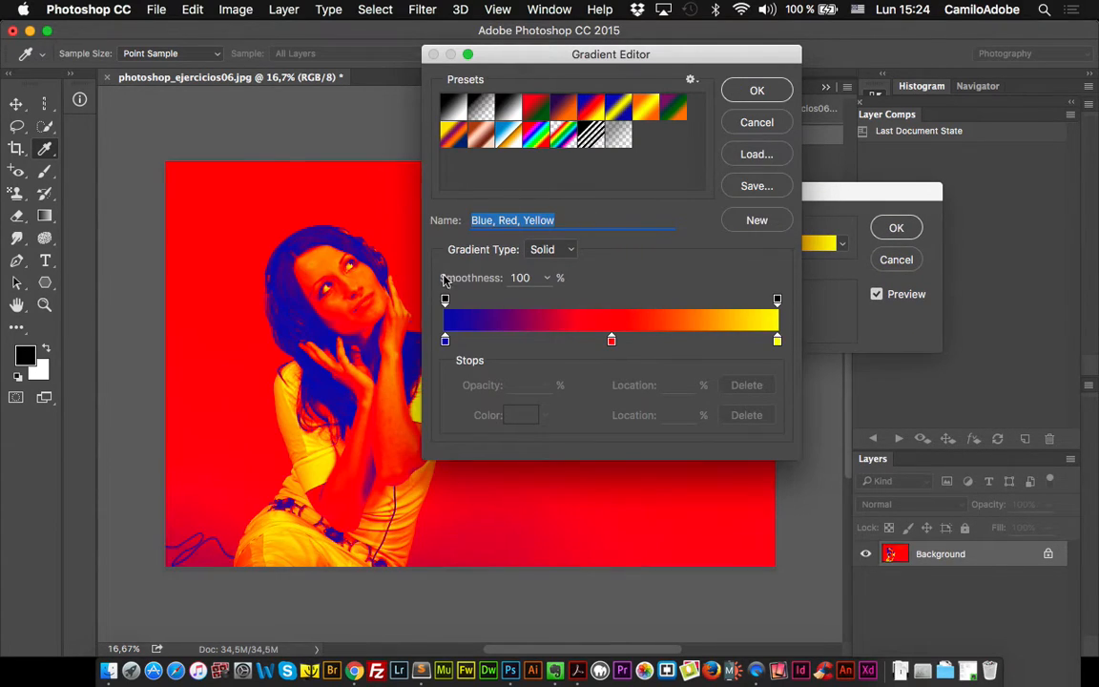
pyautogui.click(747, 96)
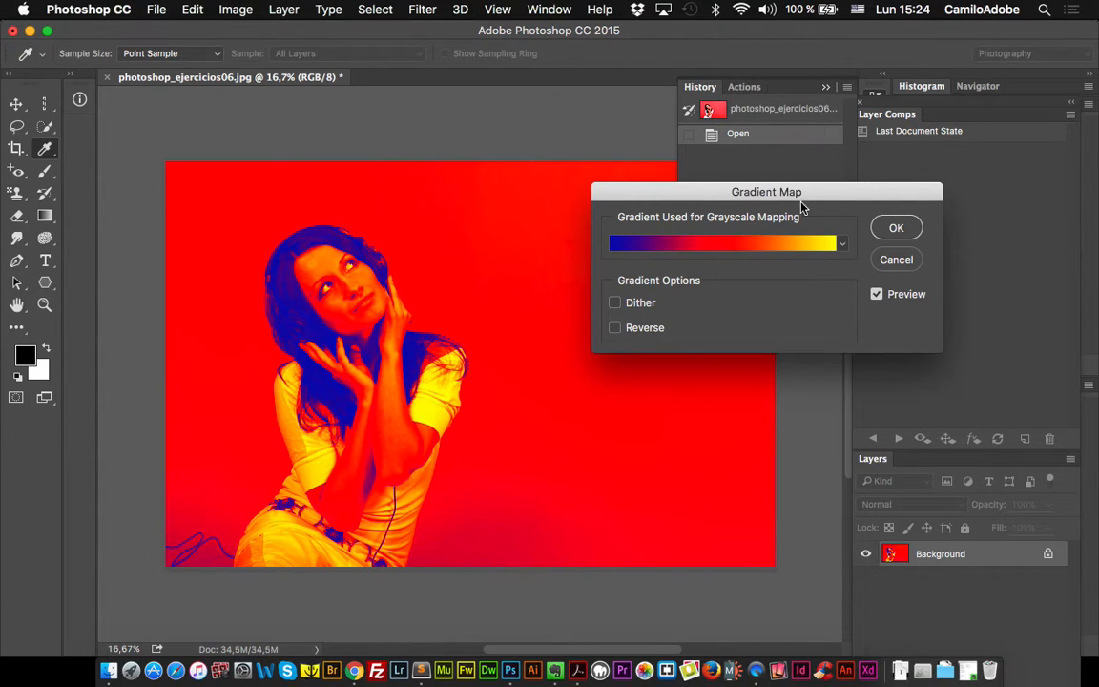
pyautogui.click(896, 228)
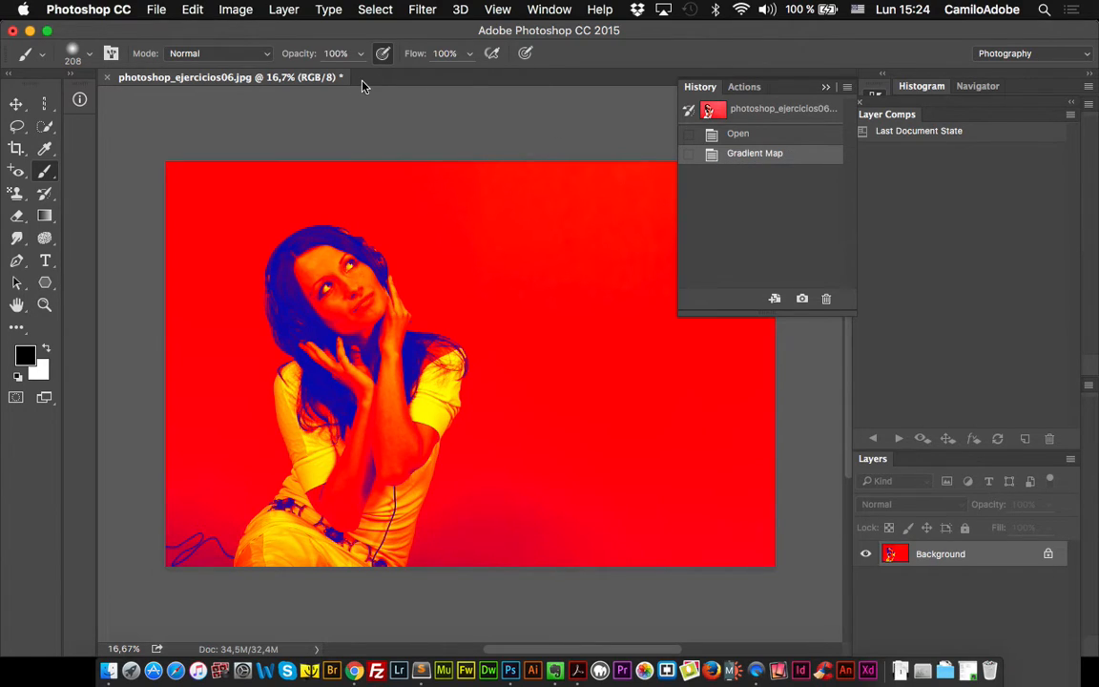
# Start a Black & White adjustment on the image with Tint enabled and Yellows set to 68%.
pyautogui.click(239, 11)
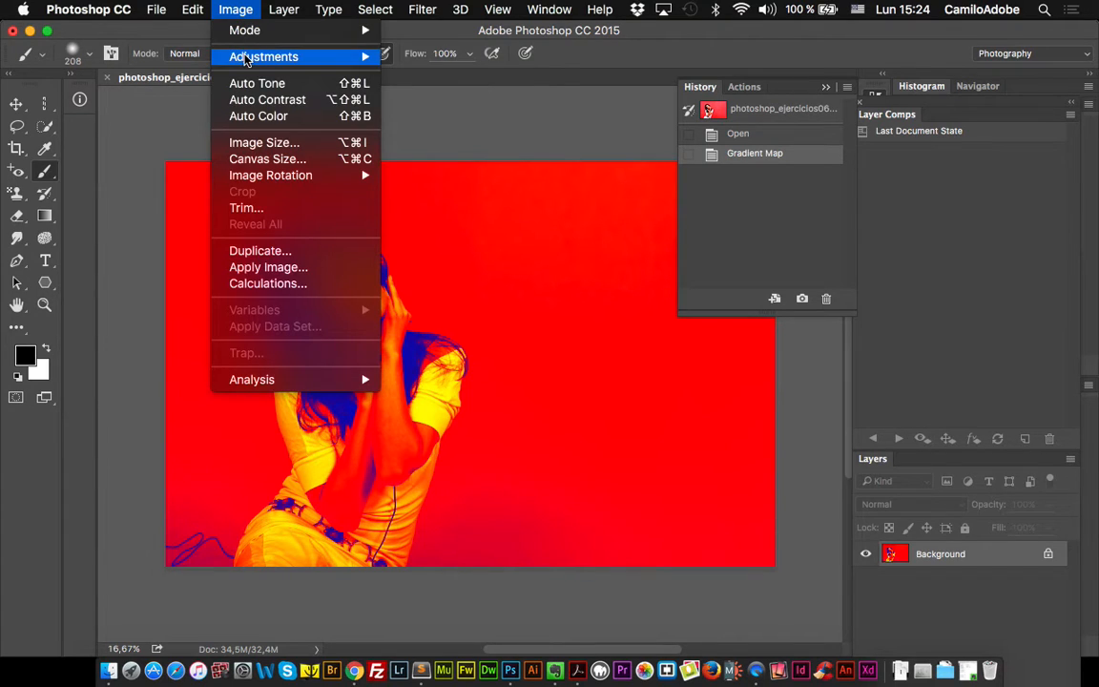
pyautogui.moveTo(246, 60)
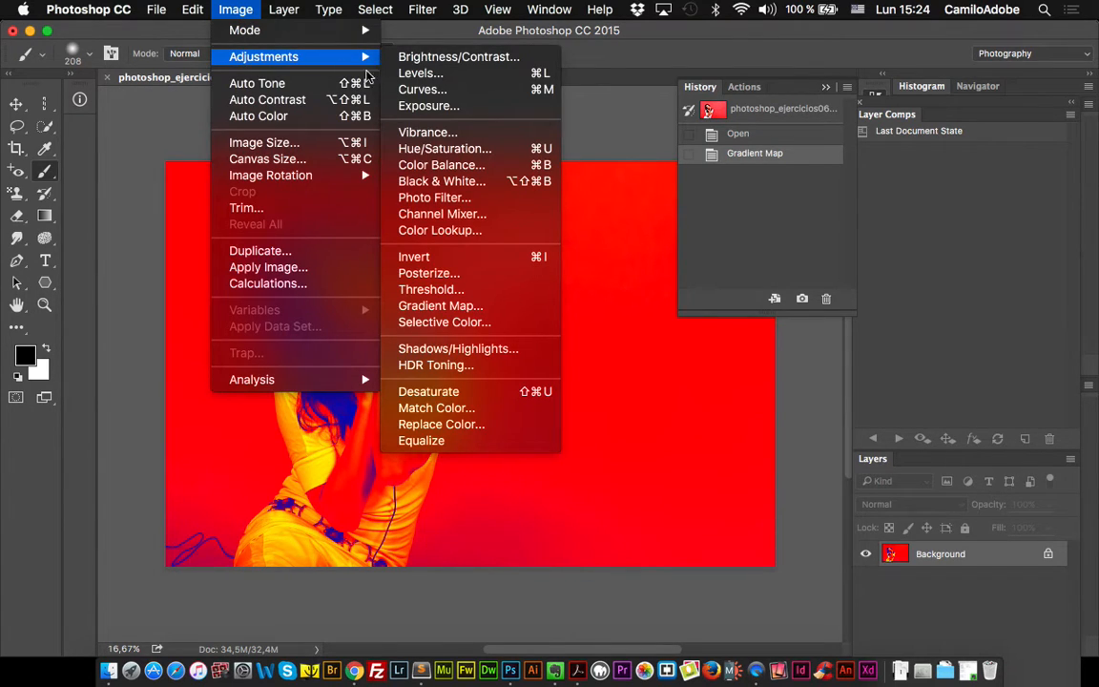
pyautogui.click(496, 181)
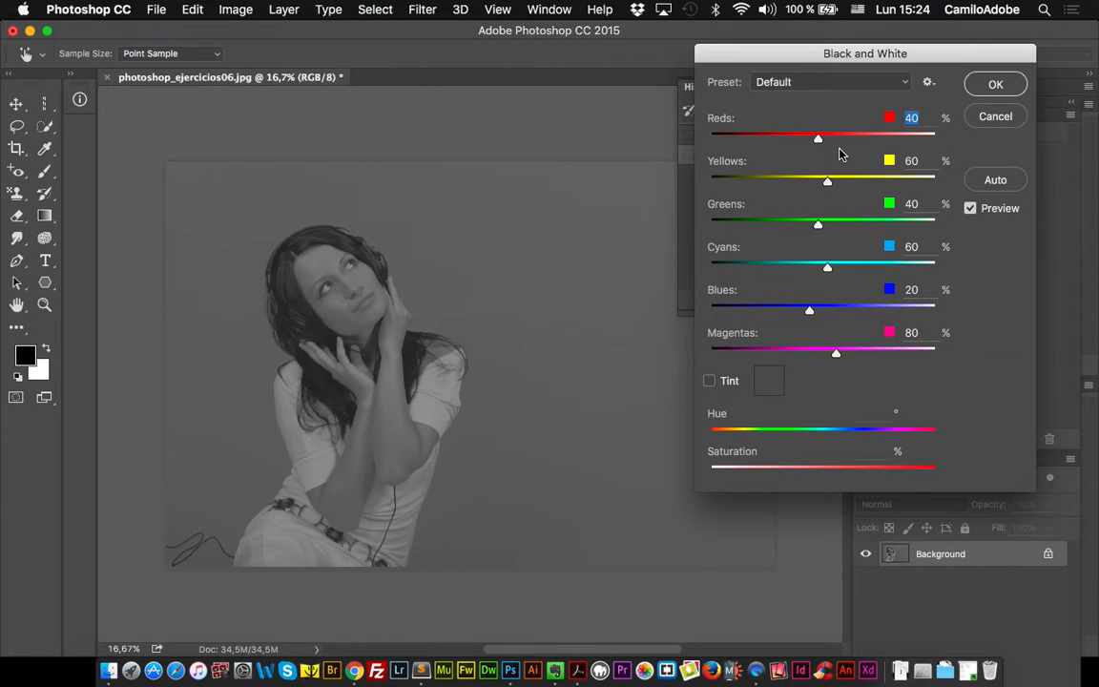
pyautogui.click(720, 383)
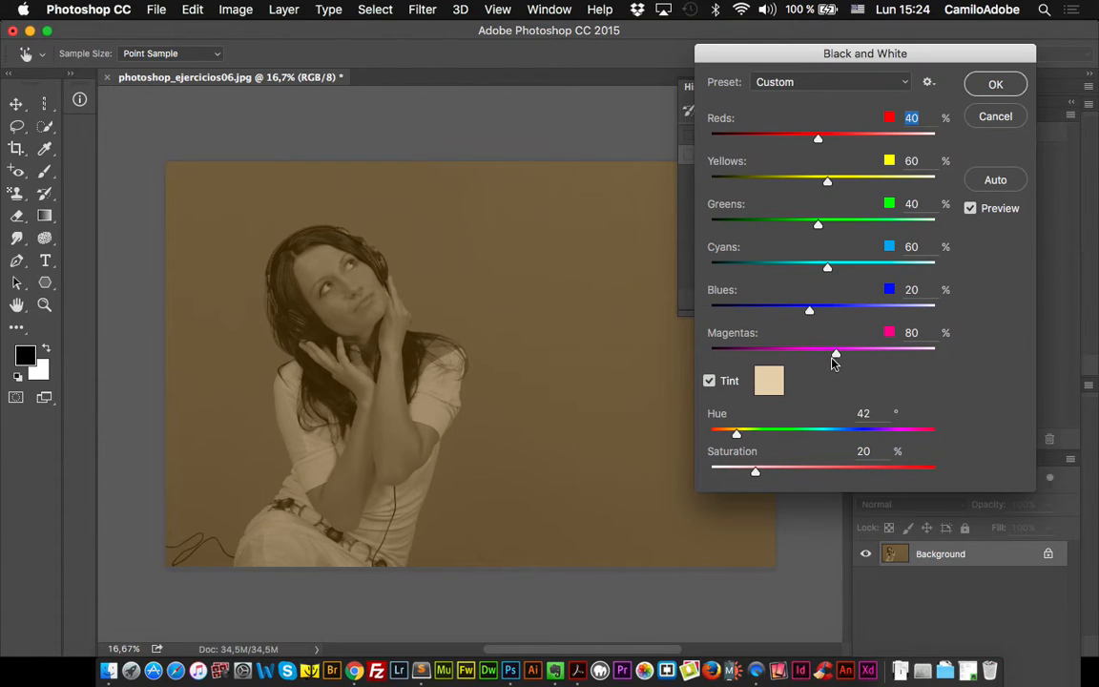
pyautogui.moveTo(826, 184)
pyautogui.mouseDown()
pyautogui.moveTo(807, 176)
pyautogui.moveTo(821, 197)
pyautogui.moveTo(830, 182)
pyautogui.mouseUp()
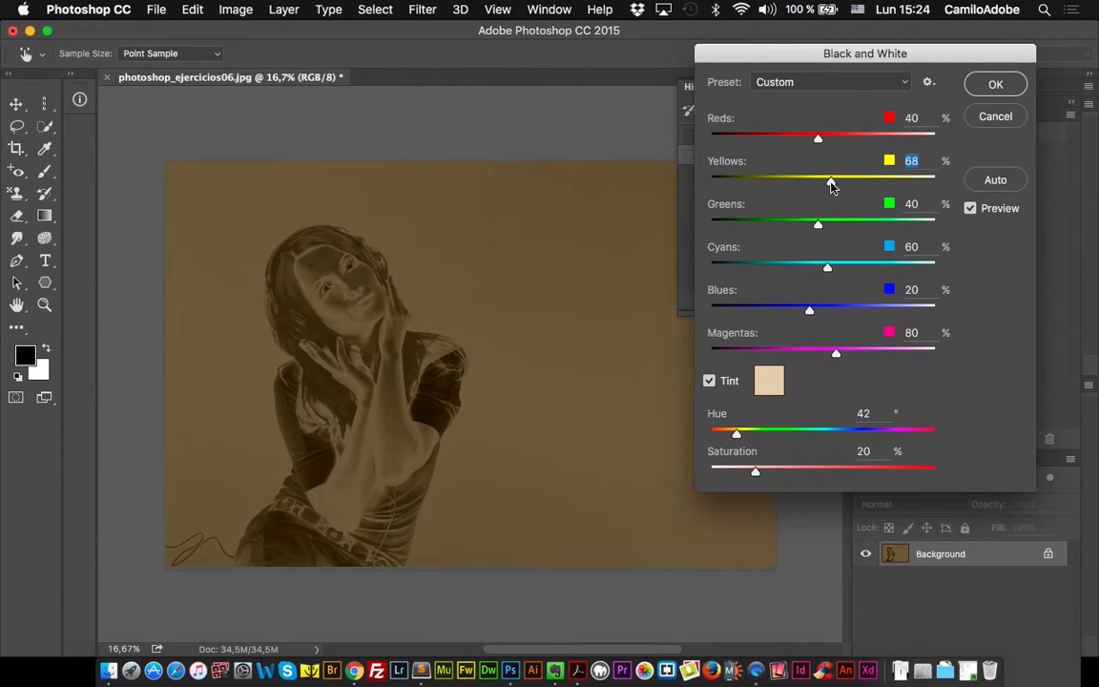
# Pick the orange tint f5ae0c, change its hue to 105° and its saturation to 49%, and apply the Black & White adjustment.
pyautogui.click(769, 381)
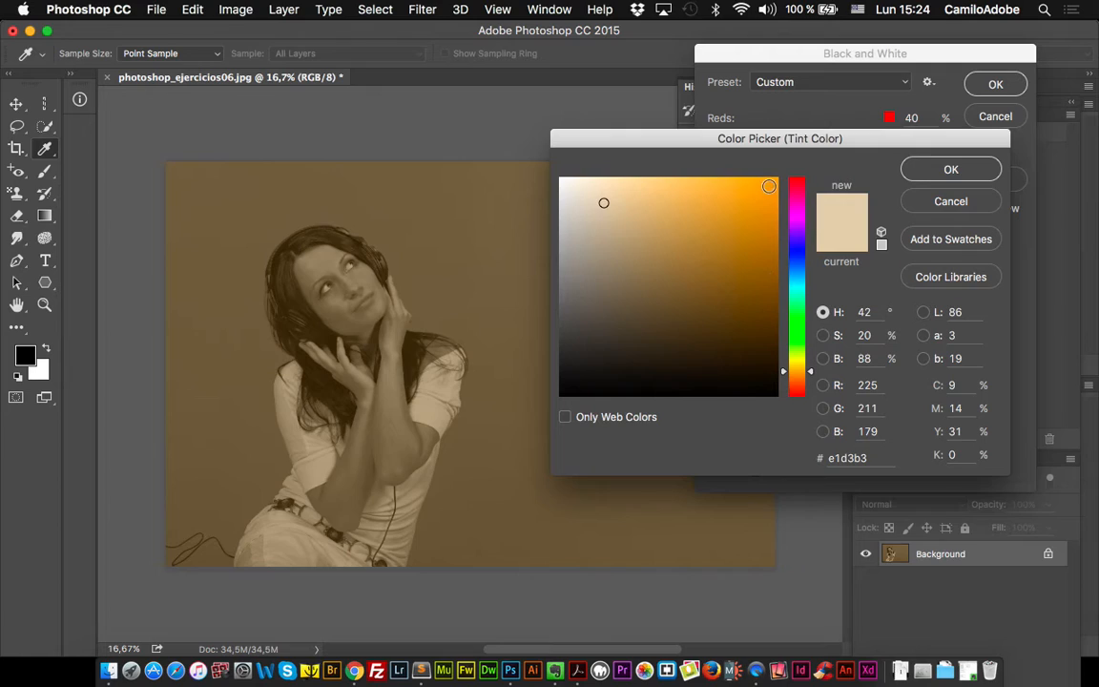
pyautogui.click(769, 186)
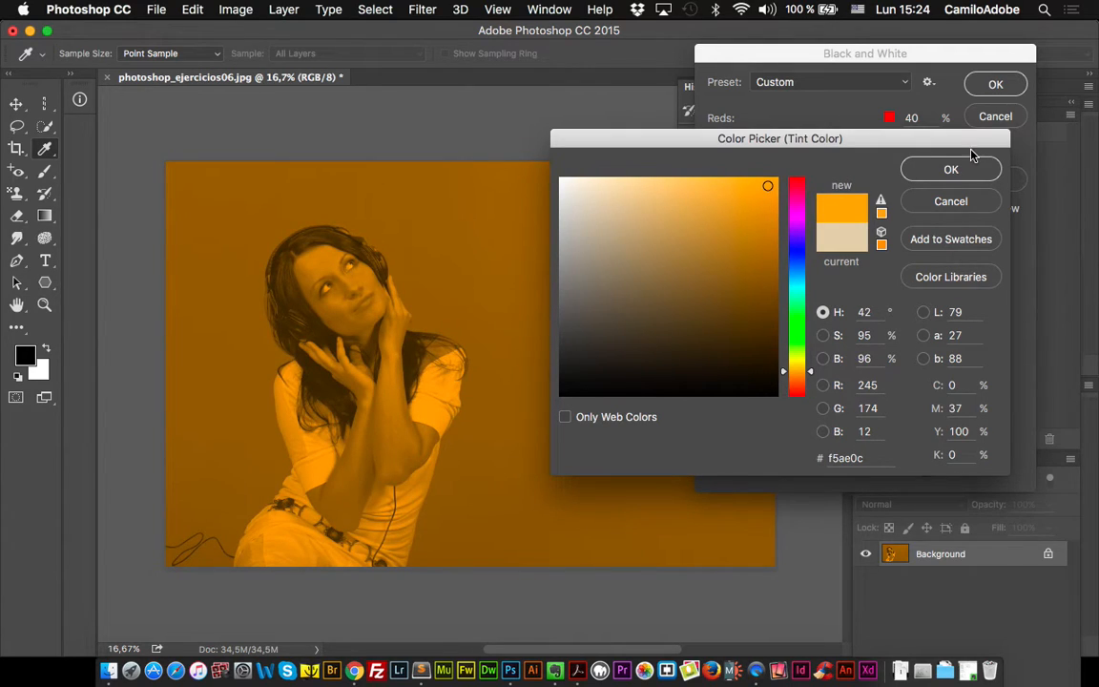
pyautogui.click(949, 171)
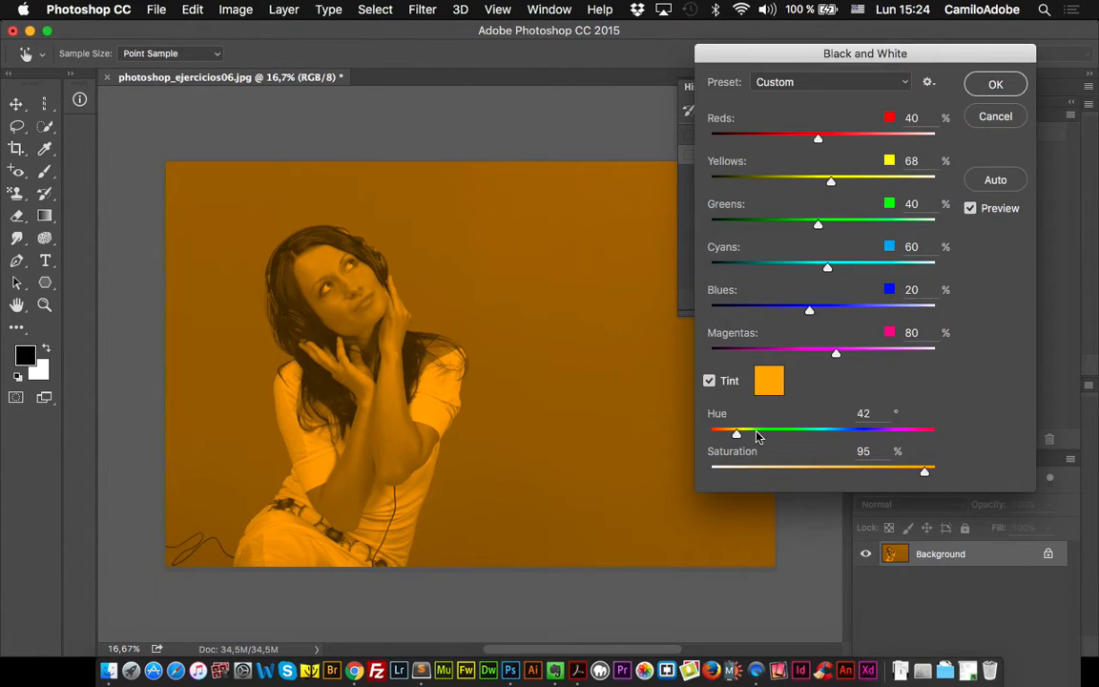
pyautogui.moveTo(735, 434); pyautogui.dragTo(776, 435)
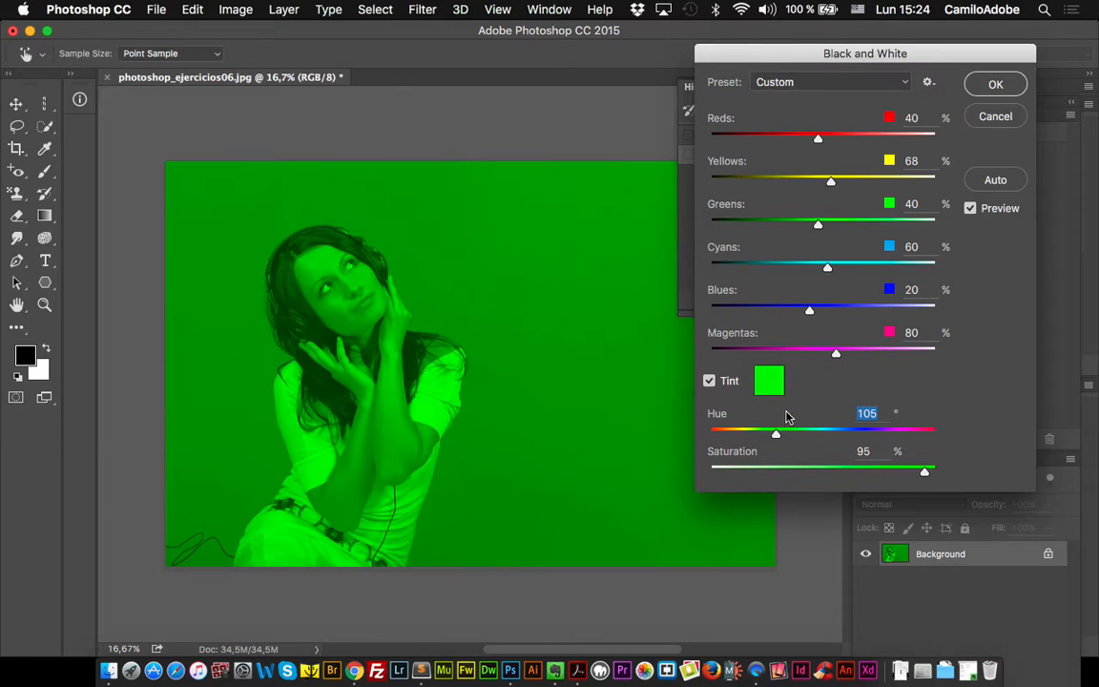
pyautogui.moveTo(844, 472); pyautogui.dragTo(819, 473)
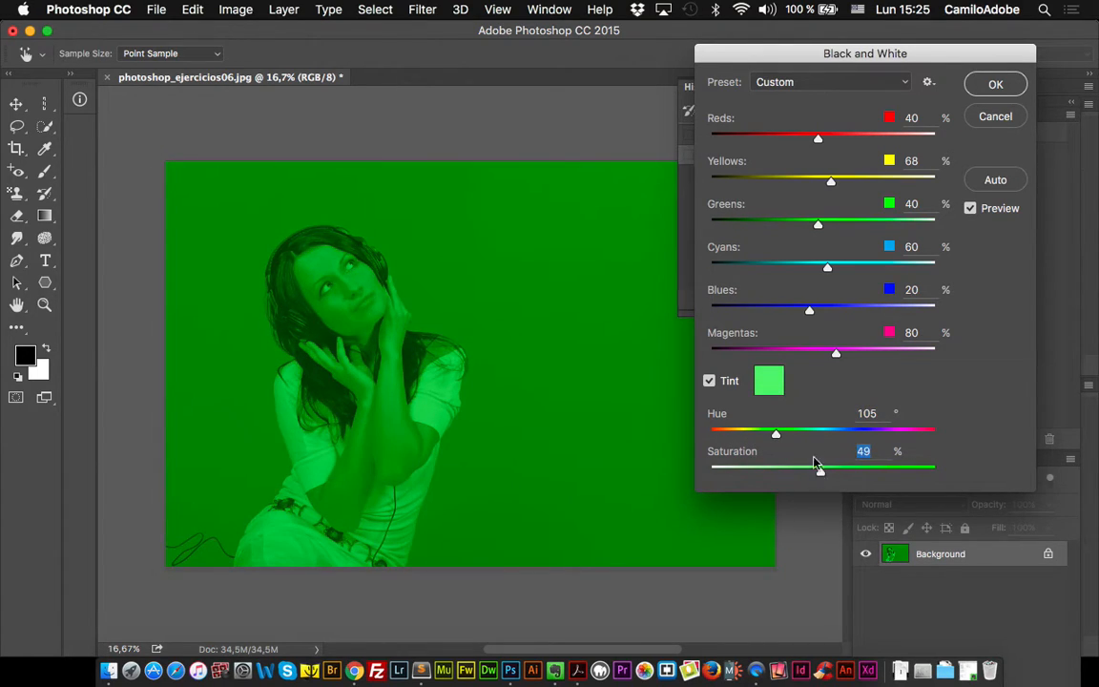
pyautogui.click(990, 86)
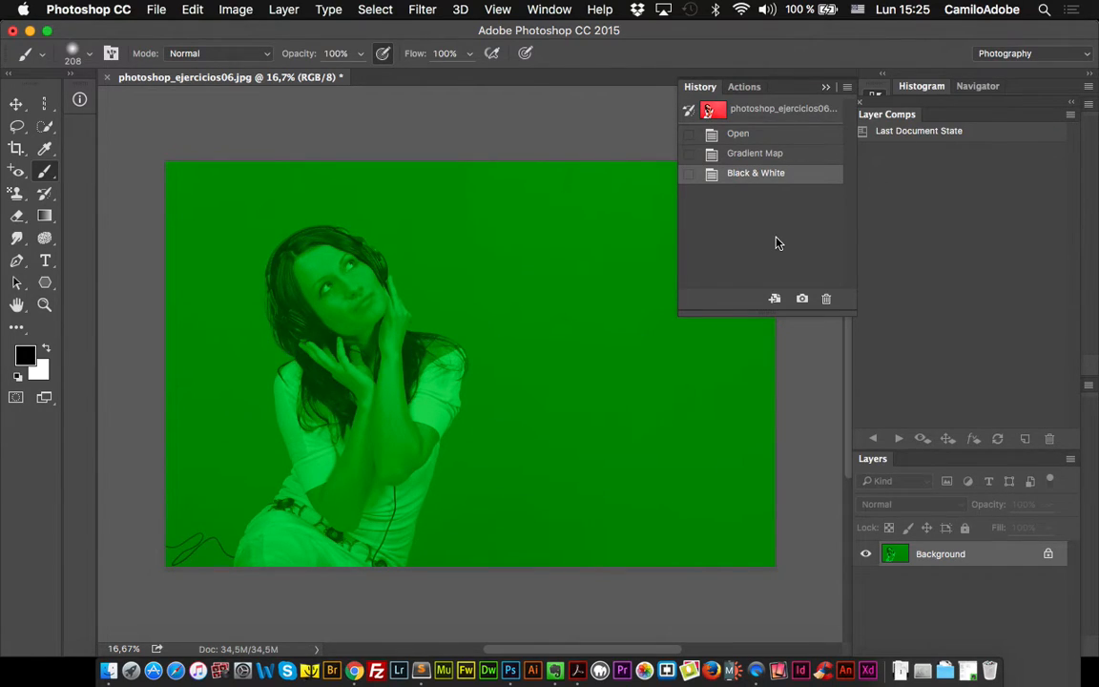
# Preview the Colored Pencil and Film Grain effects in the Filter Gallery, and apply the Artistic filter Fresco to the image.
pyautogui.click(422, 10)
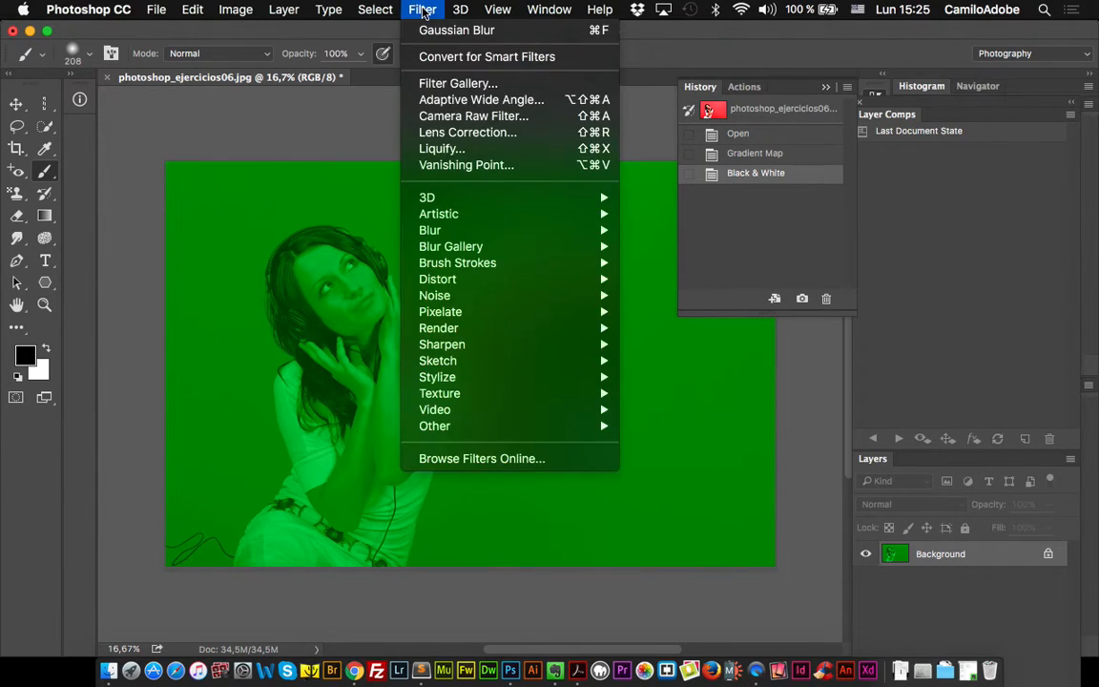
pyautogui.click(434, 85)
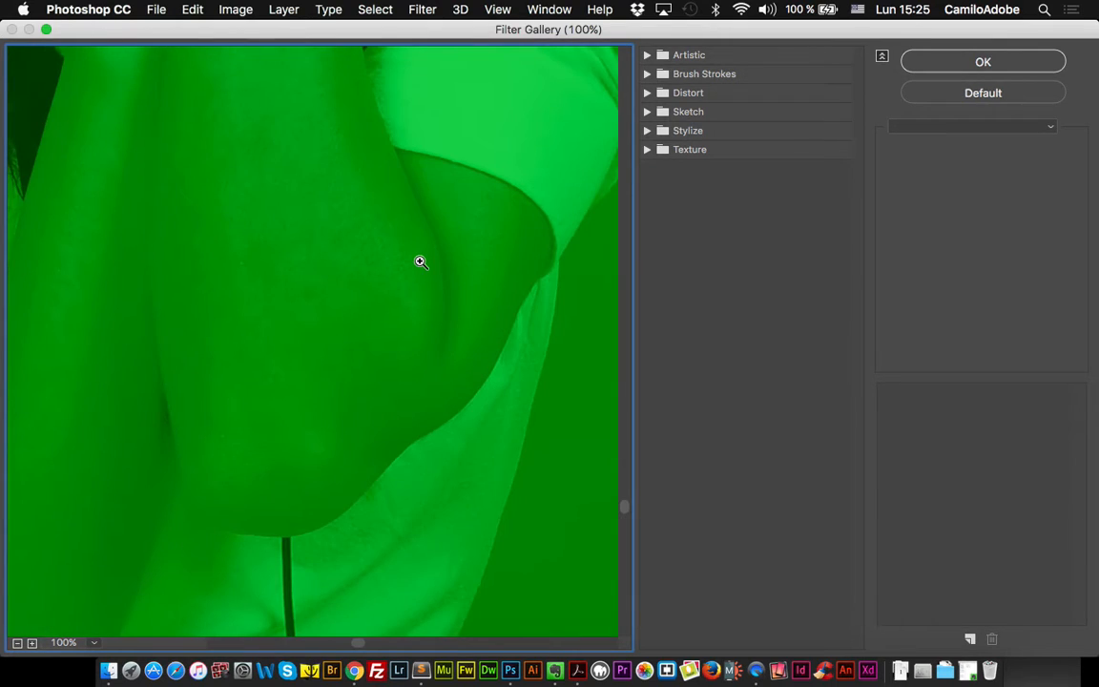
pyautogui.keyDown('alt'); pyautogui.scroll(-5, 420, 260); pyautogui.keyUp('alt')
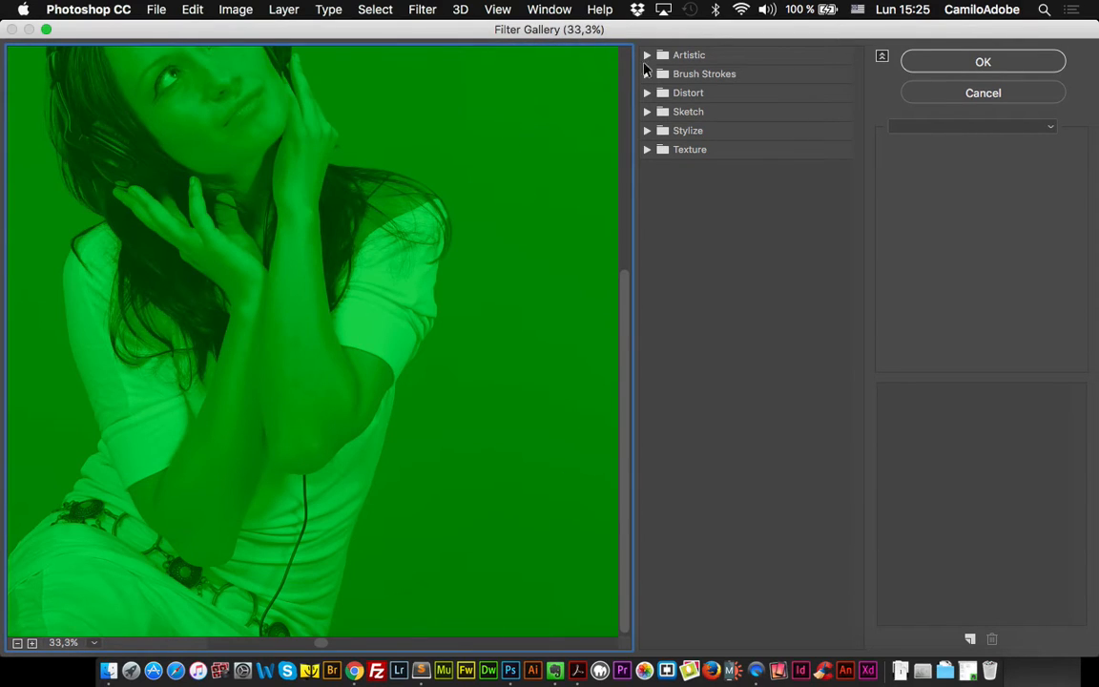
pyautogui.click(646, 55)
pyautogui.click(675, 96)
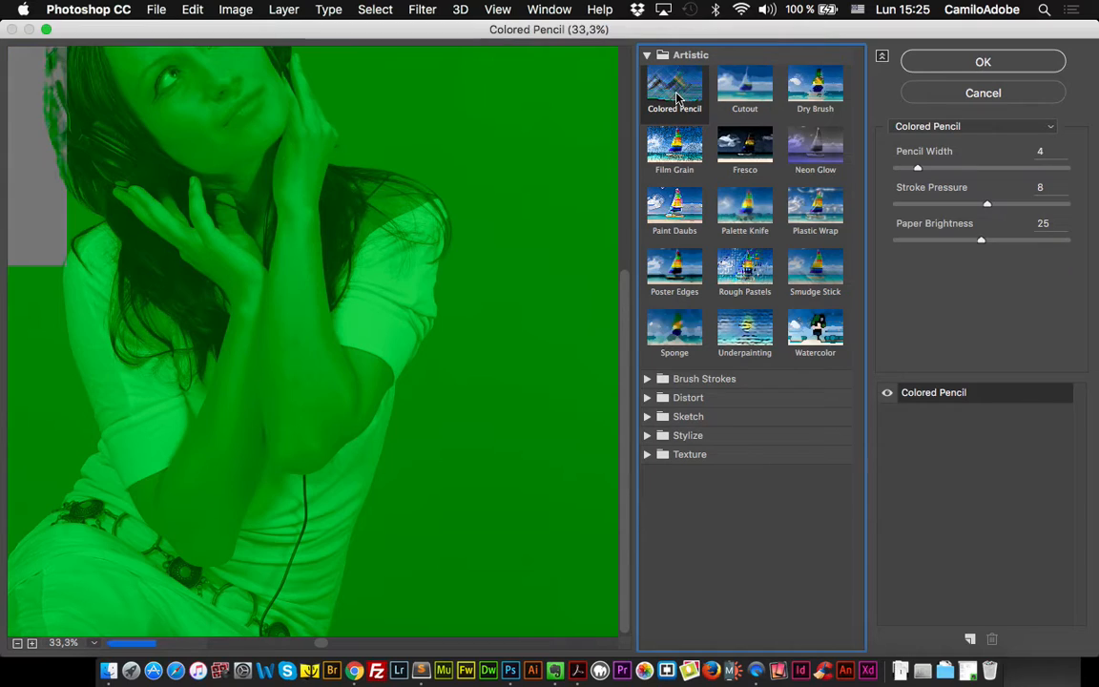
pyautogui.click(676, 155)
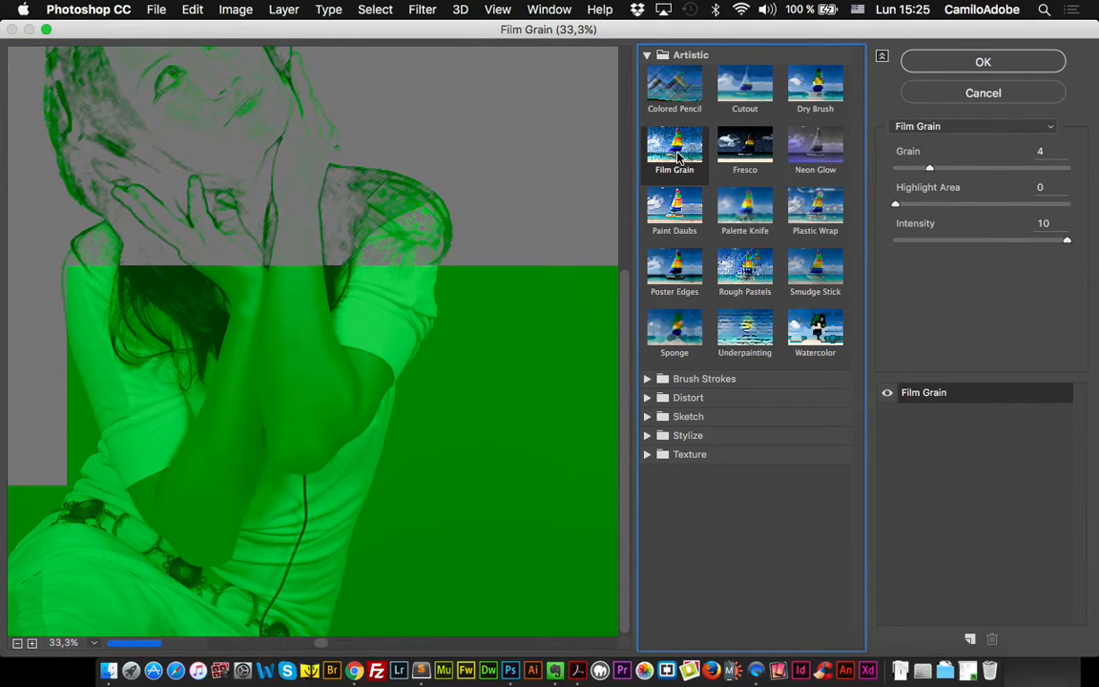
pyautogui.click(736, 153)
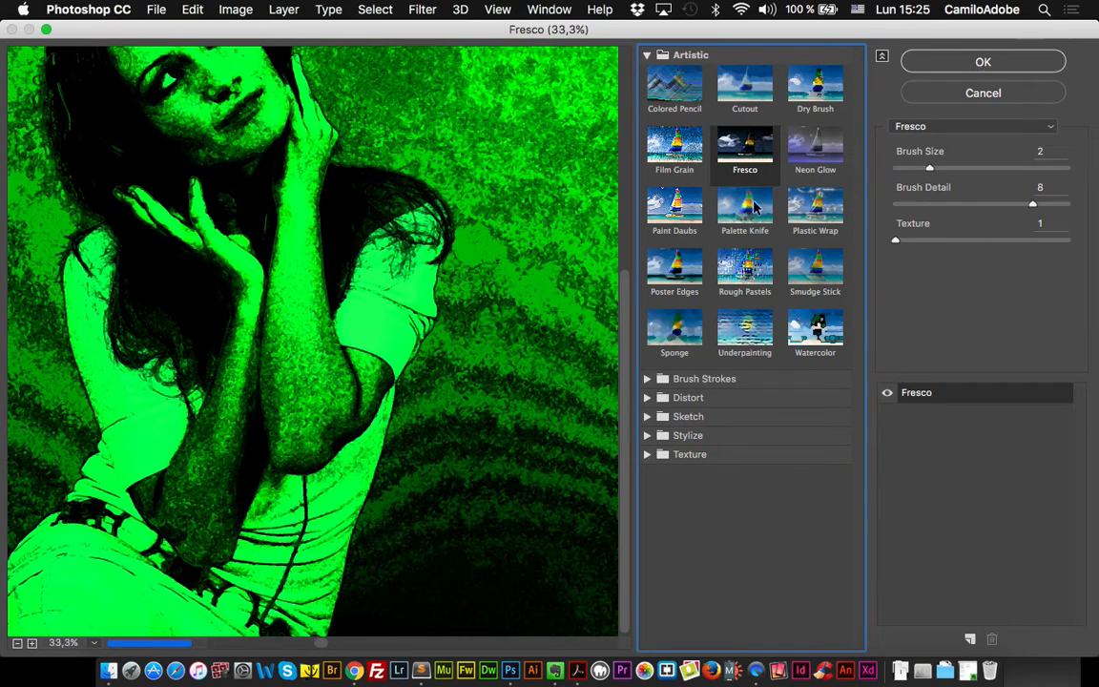
pyautogui.click(983, 63)
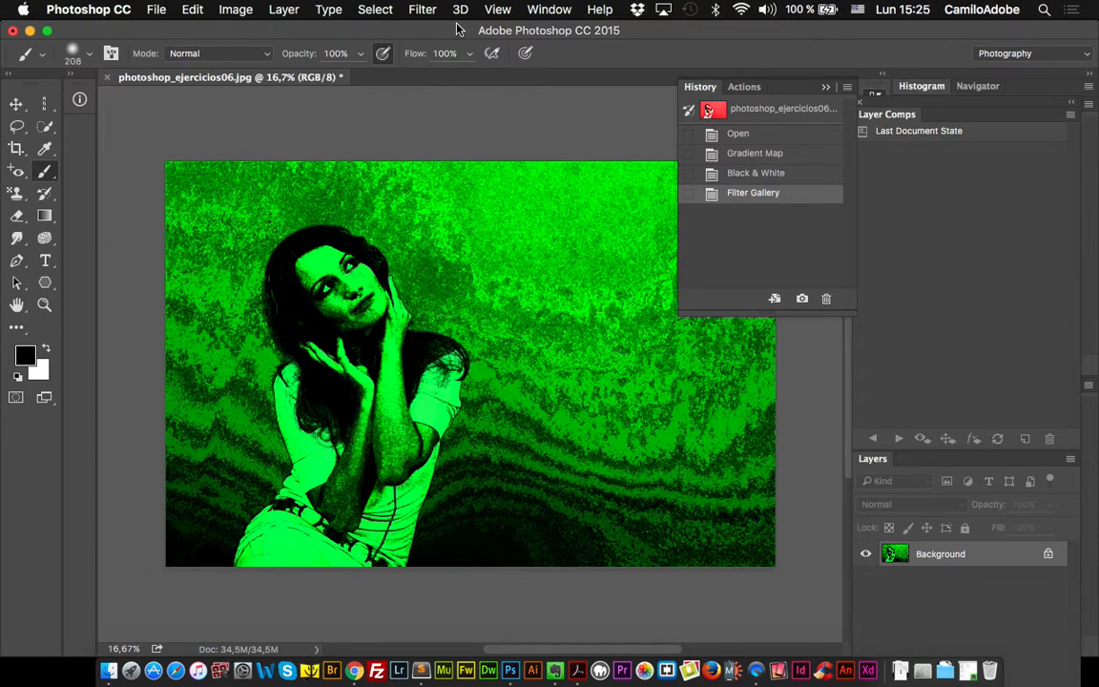
# Apply the Polar Coordinates distort filter to the image with the Rectangular to Polar option.
pyautogui.click(422, 11)
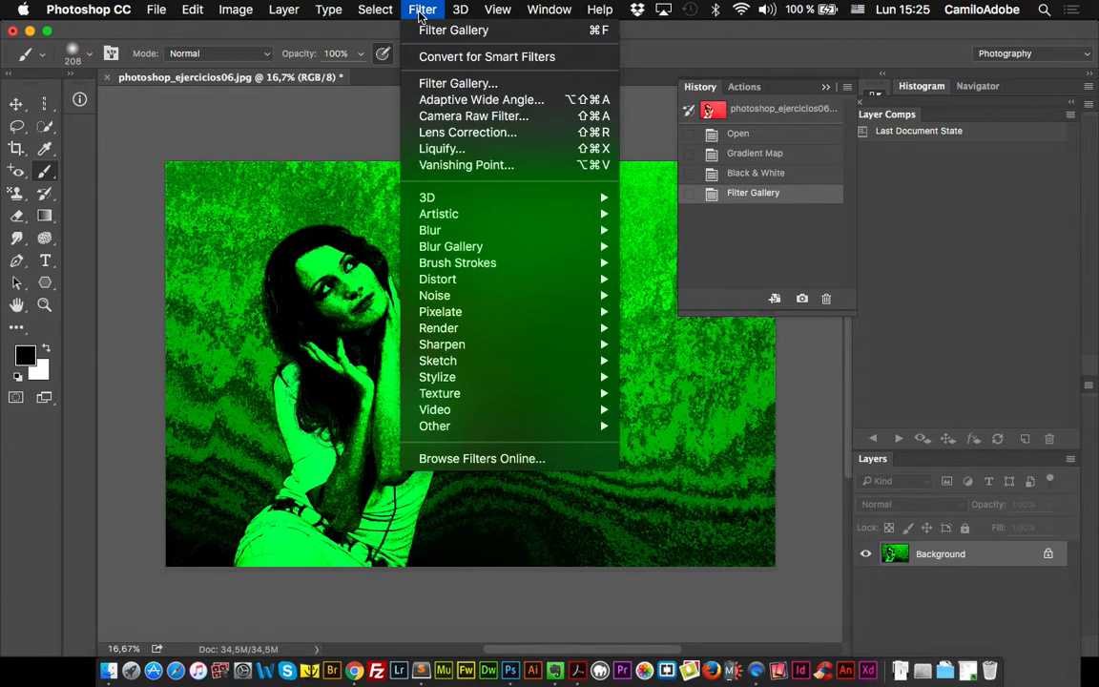
pyautogui.moveTo(478, 286)
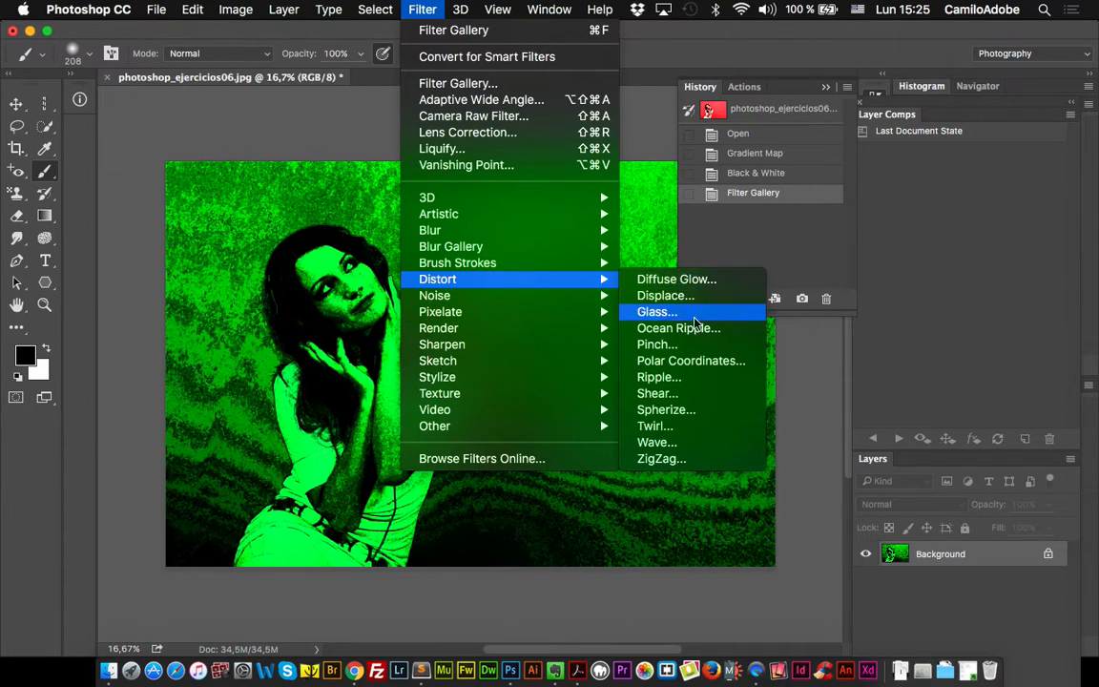
pyautogui.click(711, 361)
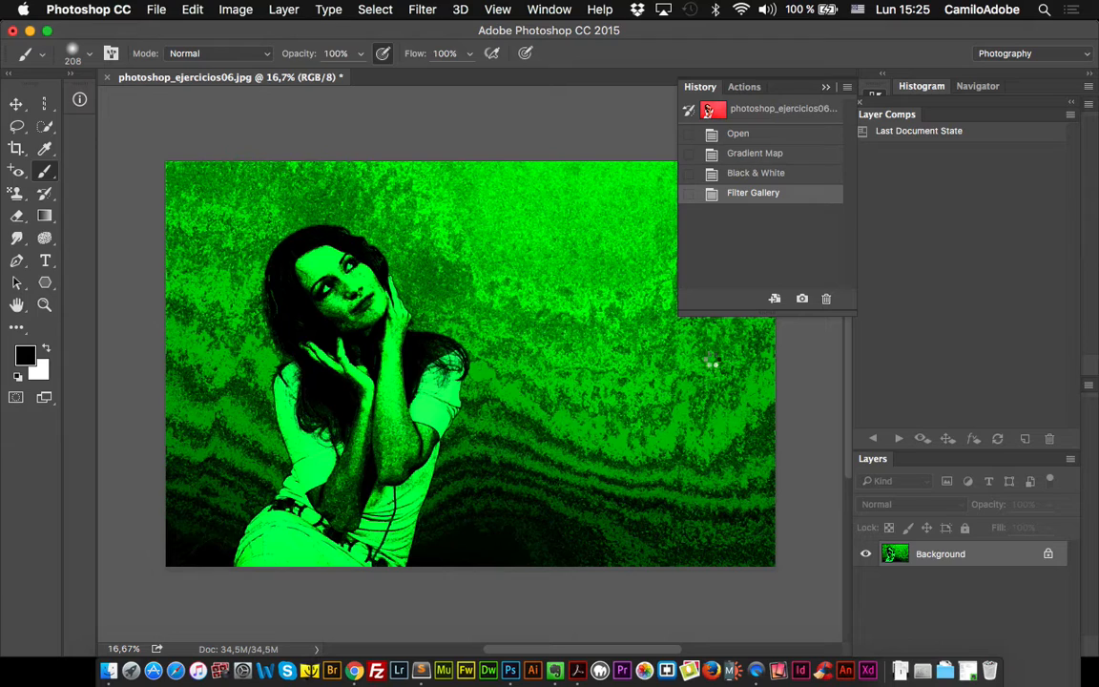
pyautogui.click(480, 427)
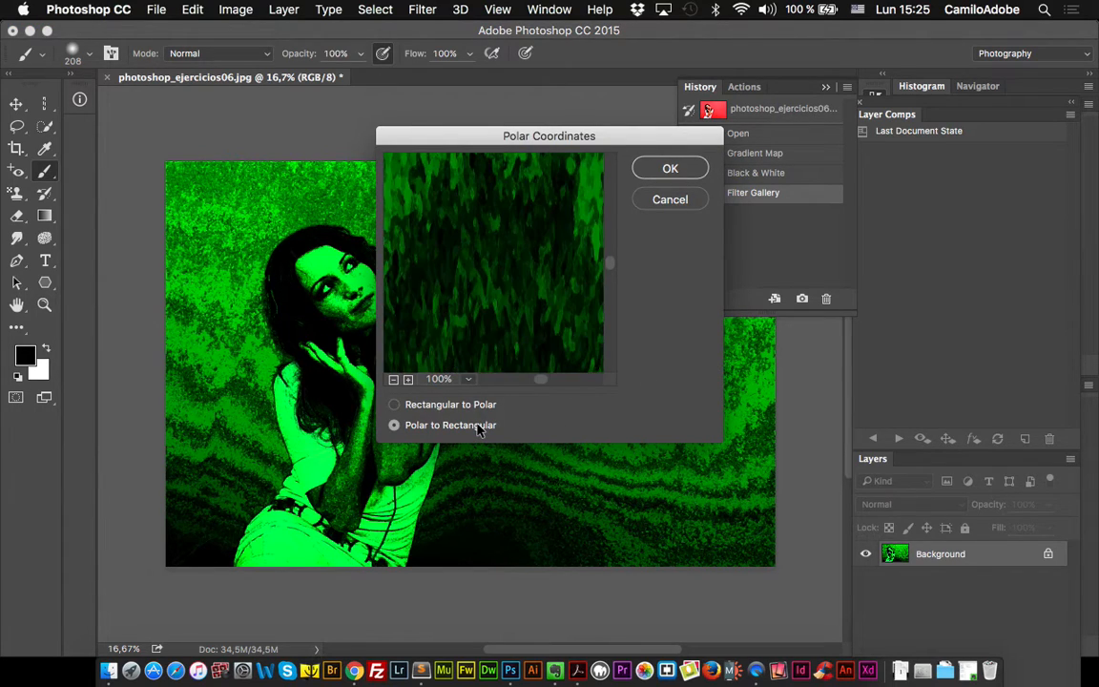
pyautogui.click(393, 379)
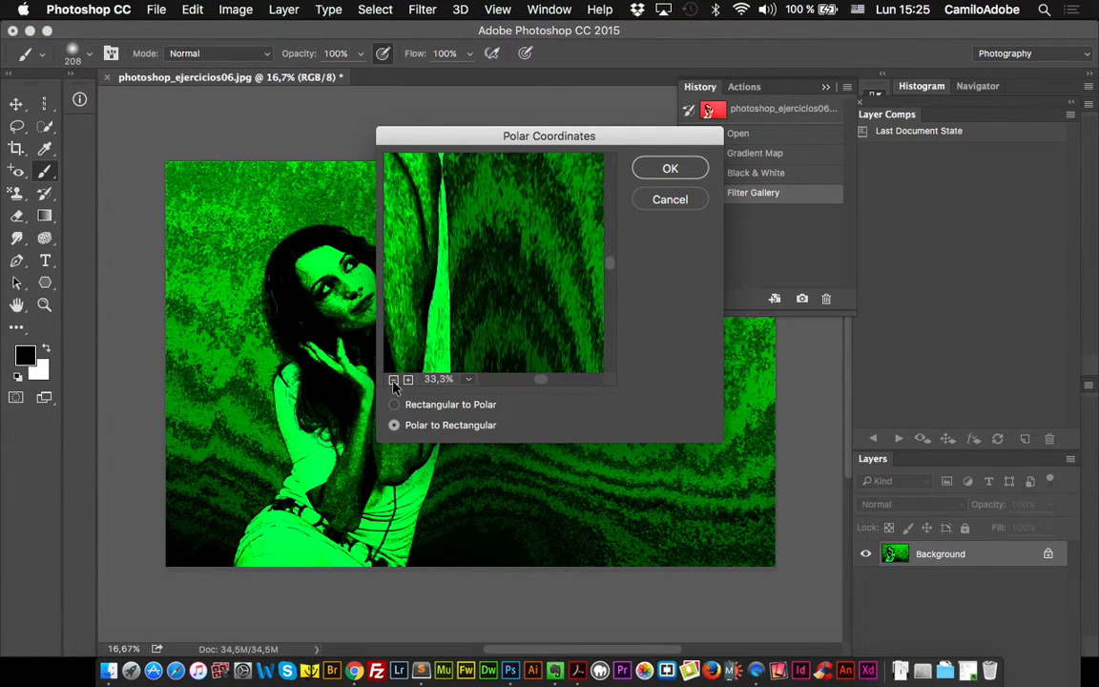
pyautogui.click(393, 379)
pyautogui.click(393, 379)
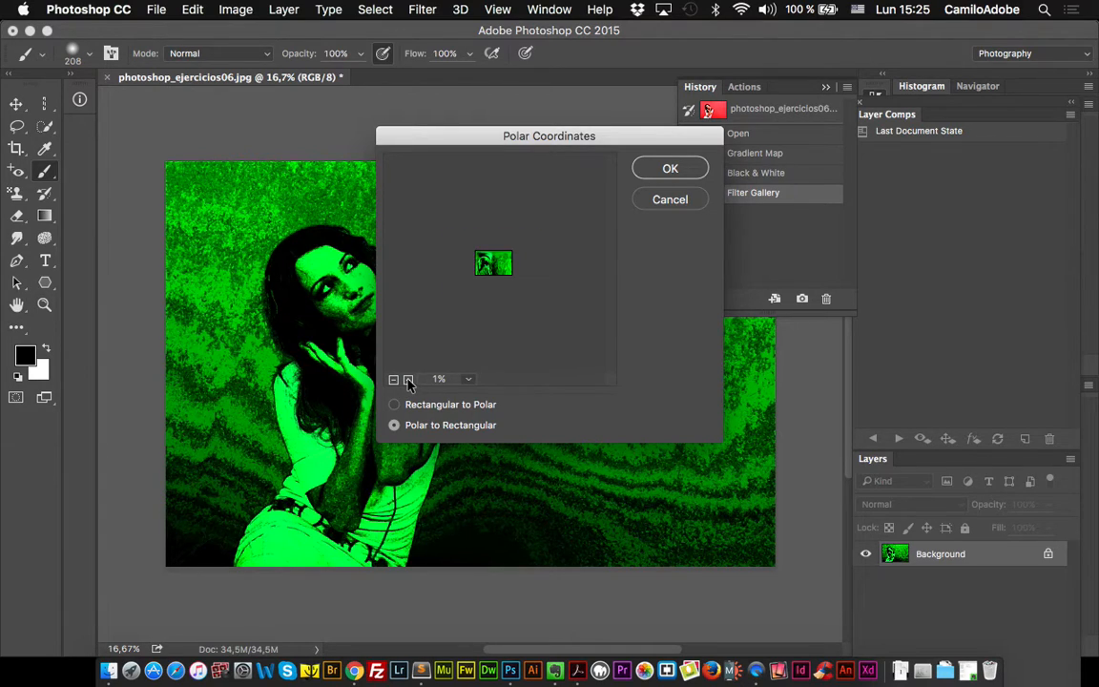
pyautogui.click(409, 379)
pyautogui.click(454, 405)
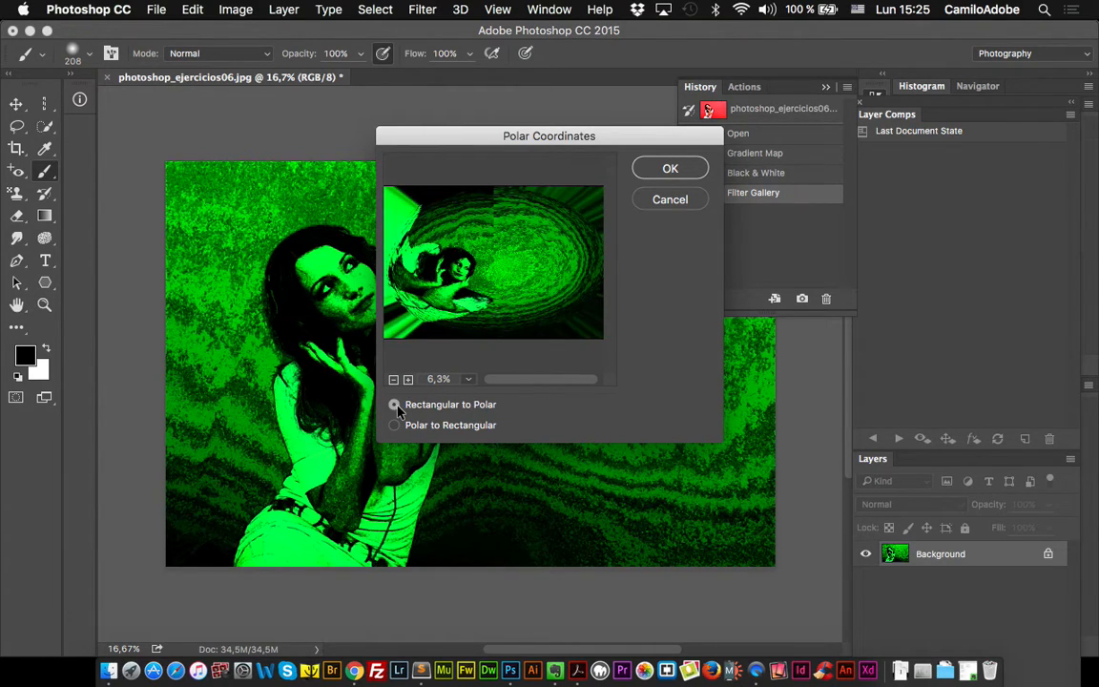
pyautogui.click(665, 168)
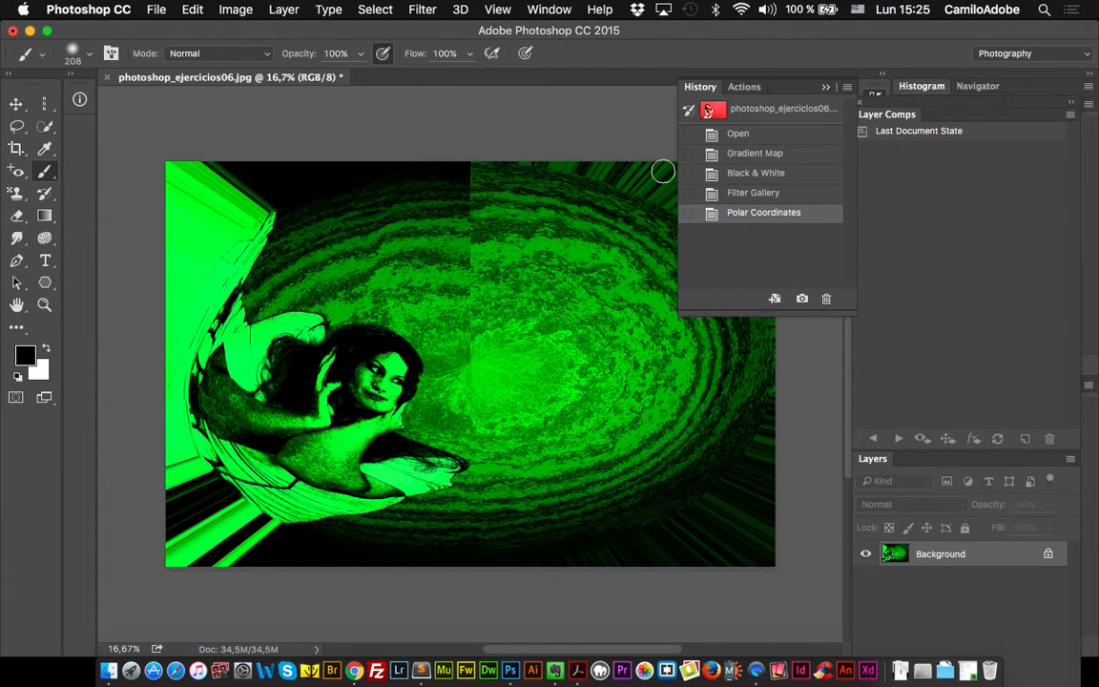
# Apply the Chrome sketch filter to the image with Detail 4 and Smoothness 7.
pyautogui.click(421, 12)
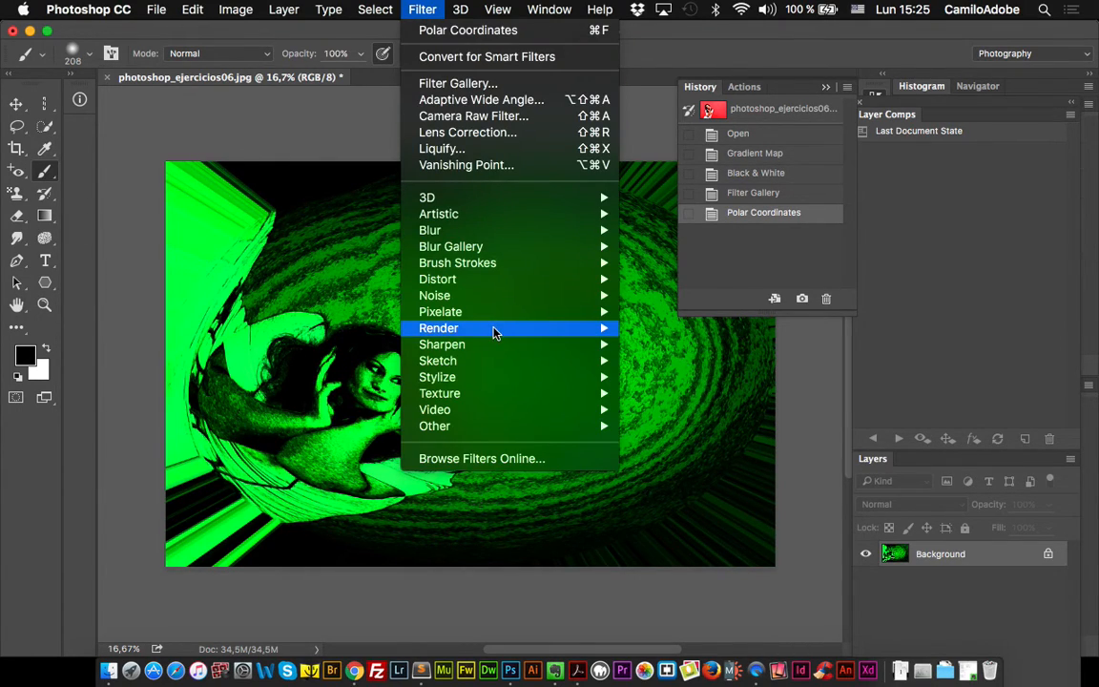
pyautogui.moveTo(495, 331)
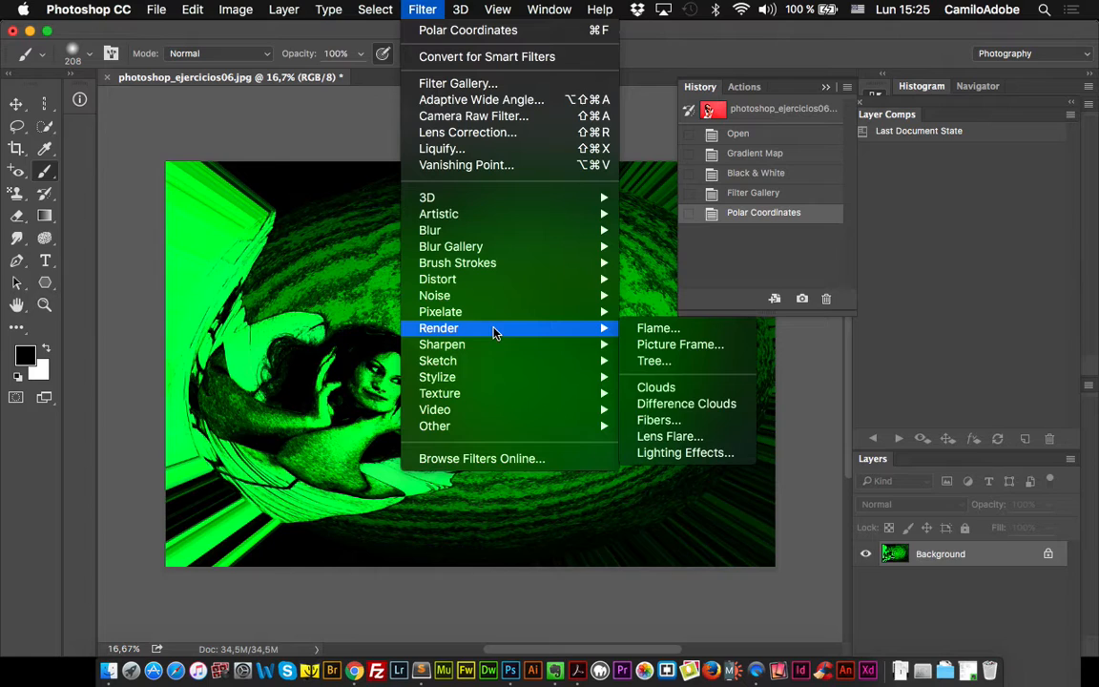
pyautogui.moveTo(495, 362)
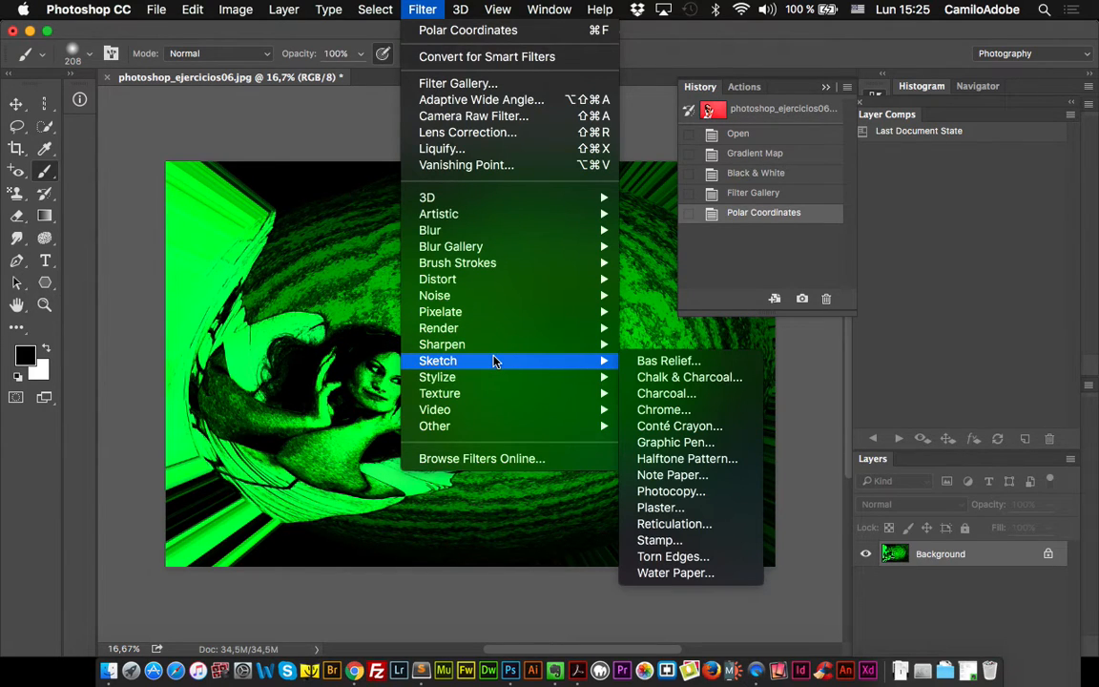
pyautogui.click(663, 409)
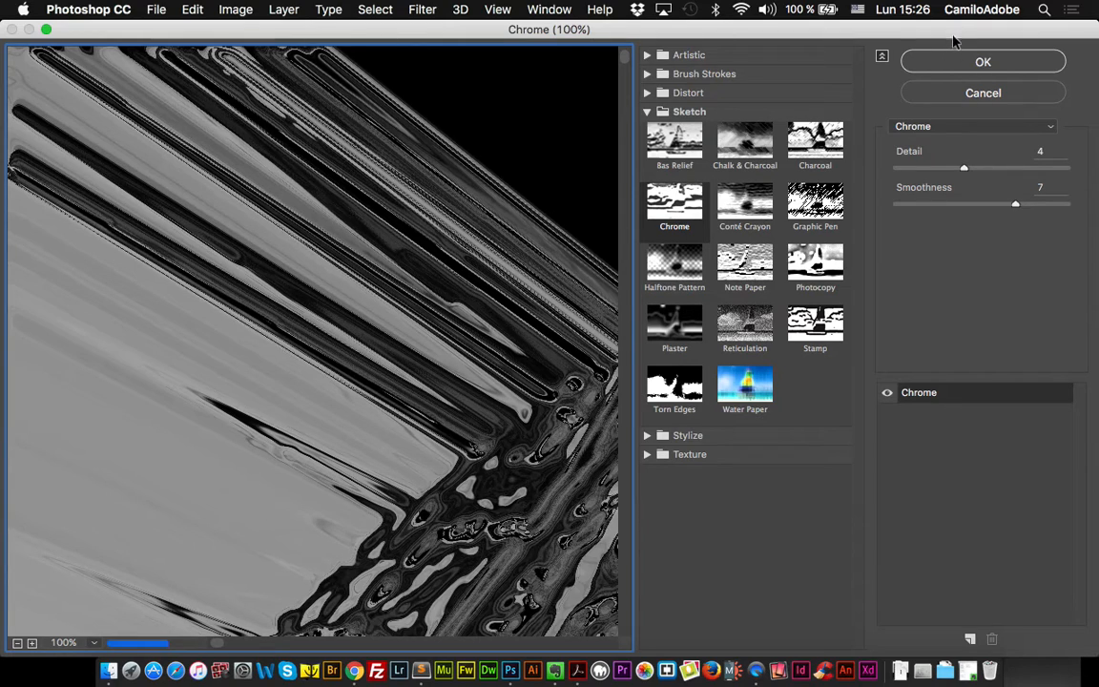
pyautogui.click(963, 60)
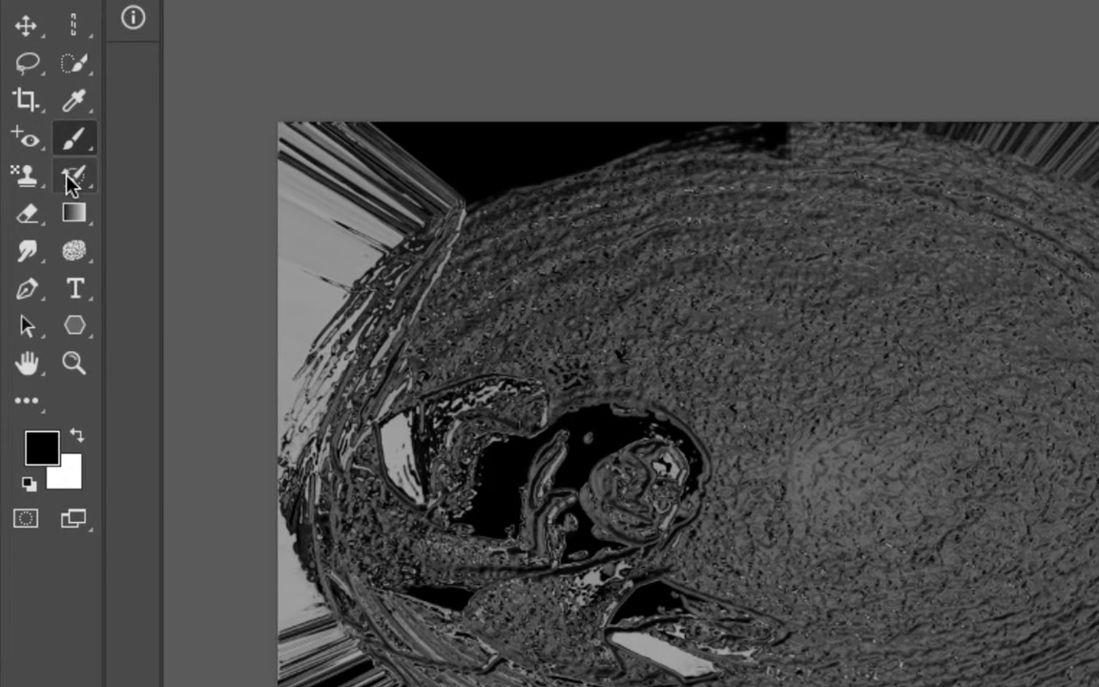
# Activate the History Brush and set its source to the Polar Coordinates history state.
pyautogui.click(69, 175)
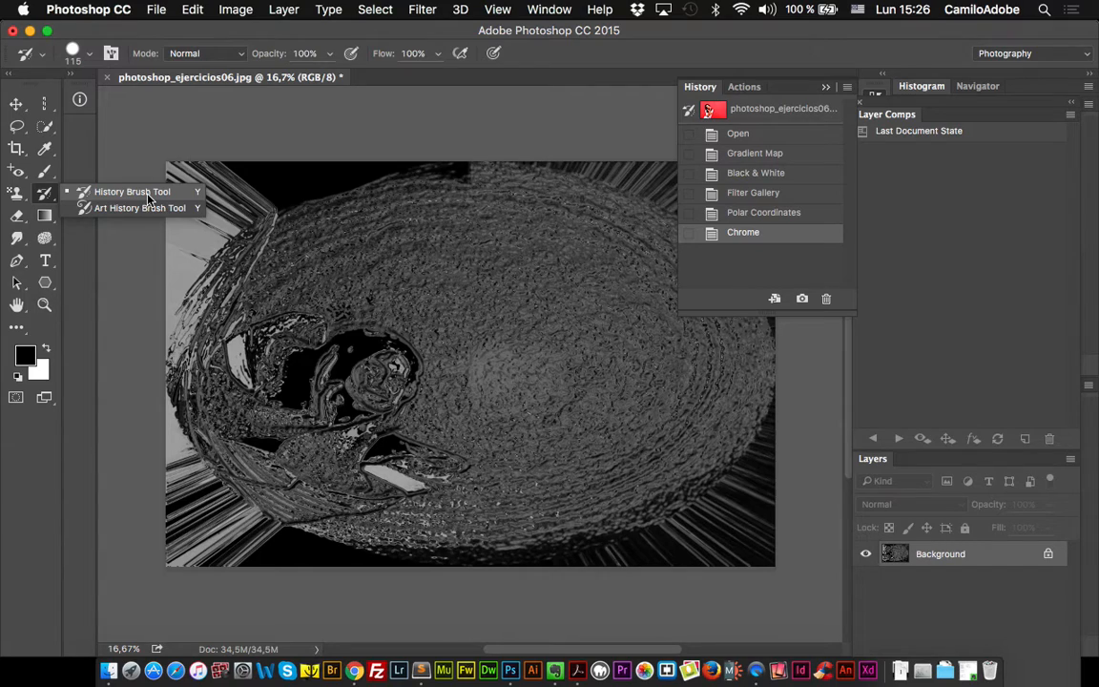
pyautogui.click(148, 199)
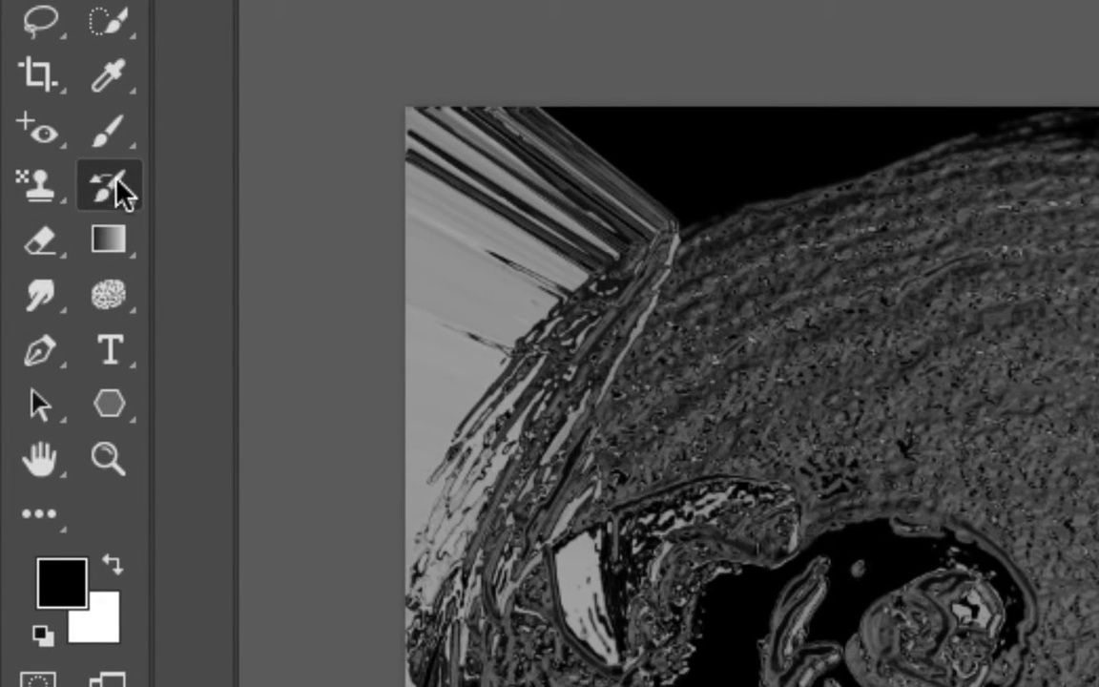
pyautogui.hotkey('shift', 'y')
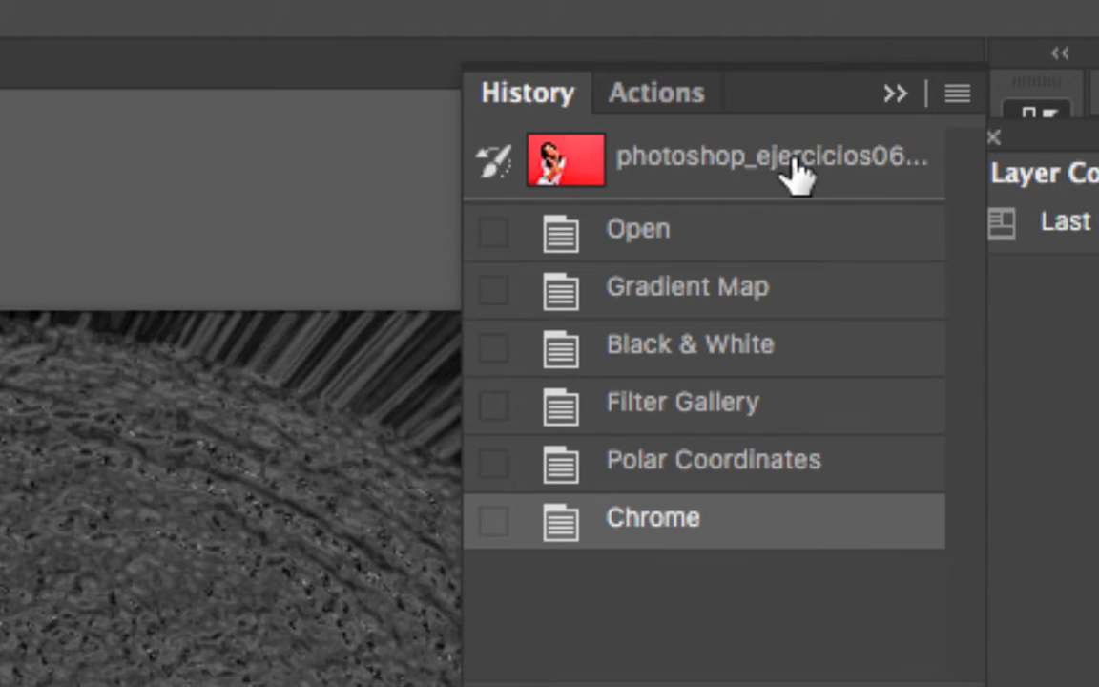
pyautogui.click(493, 233)
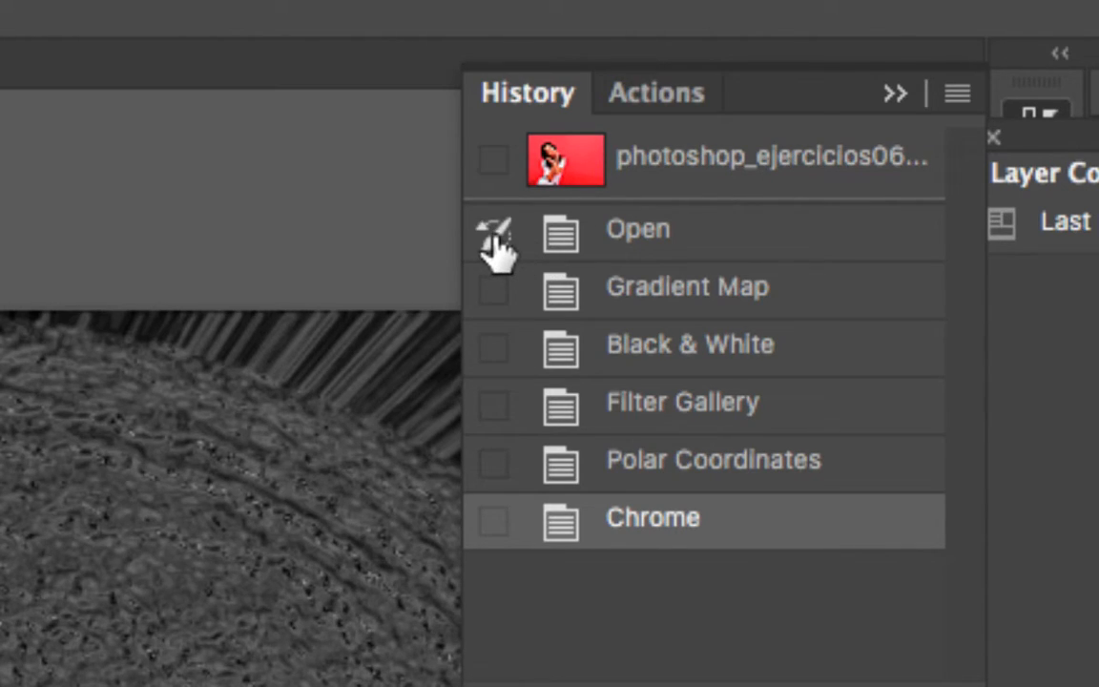
pyautogui.click(493, 291)
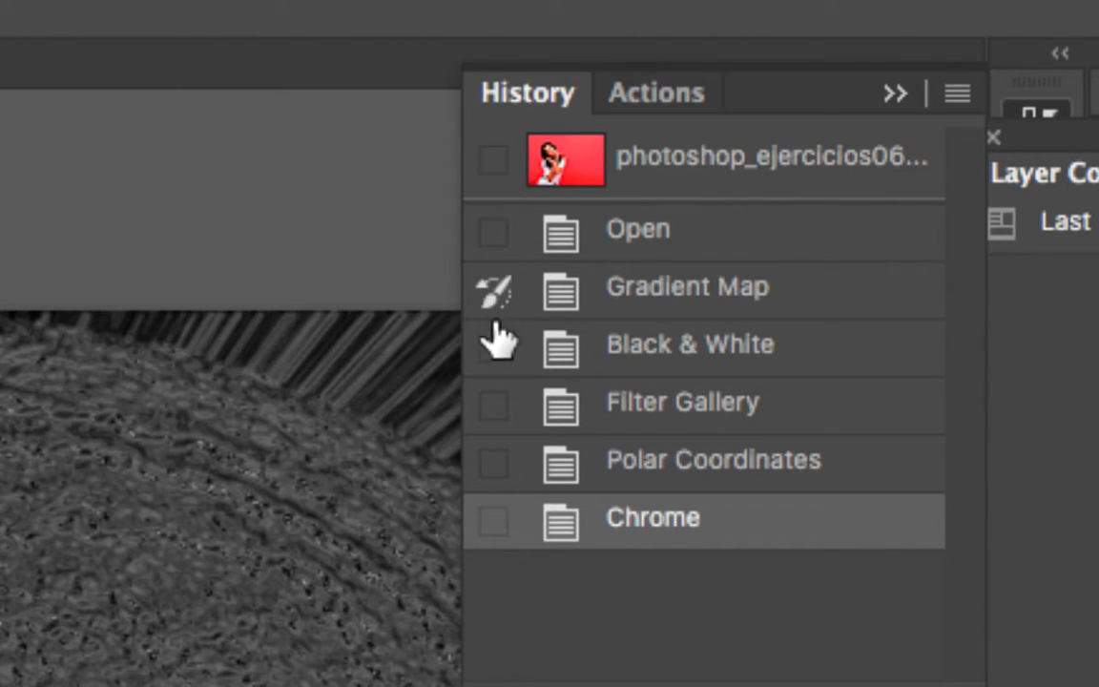
pyautogui.click(494, 348)
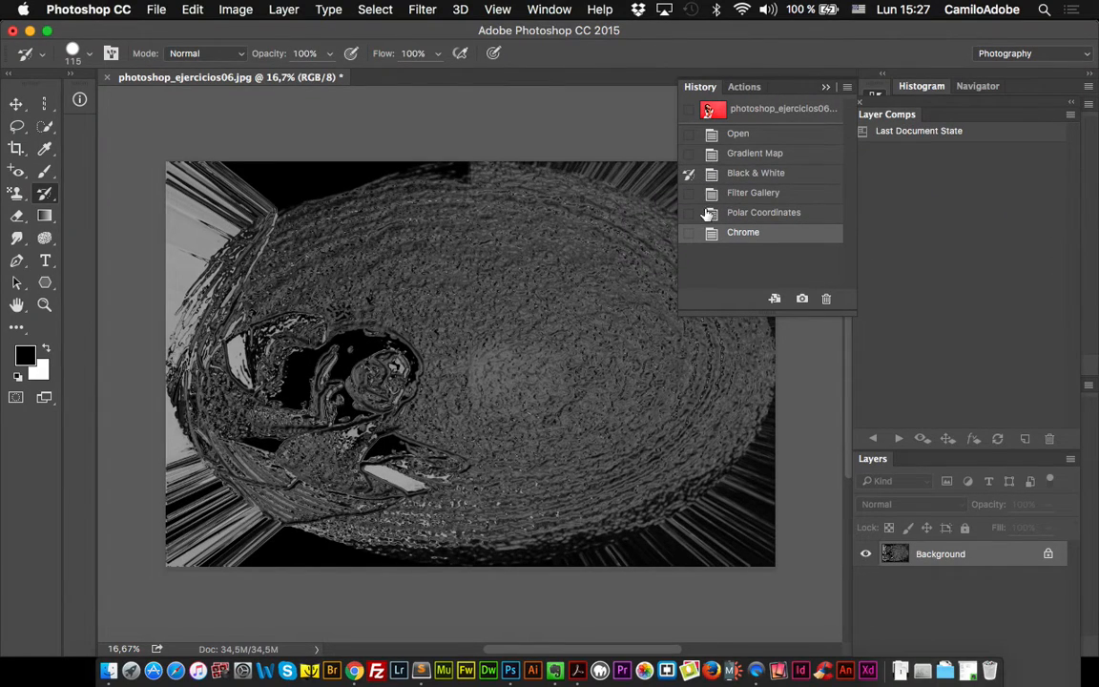
pyautogui.click(690, 213)
# Choose the 74 px leaf-shaped brush tip, enlarge it to about 789 px, and paint the Polar Coordinates state across the image's centre and lower area.
pyautogui.click(87, 54)
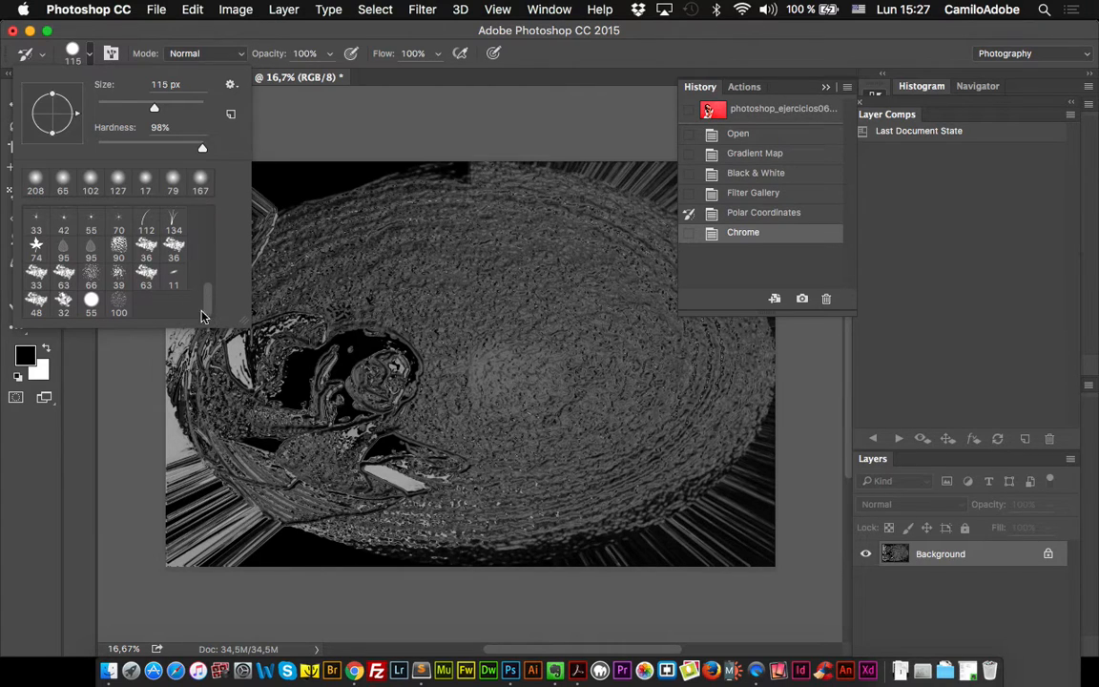
pyautogui.click(35, 247)
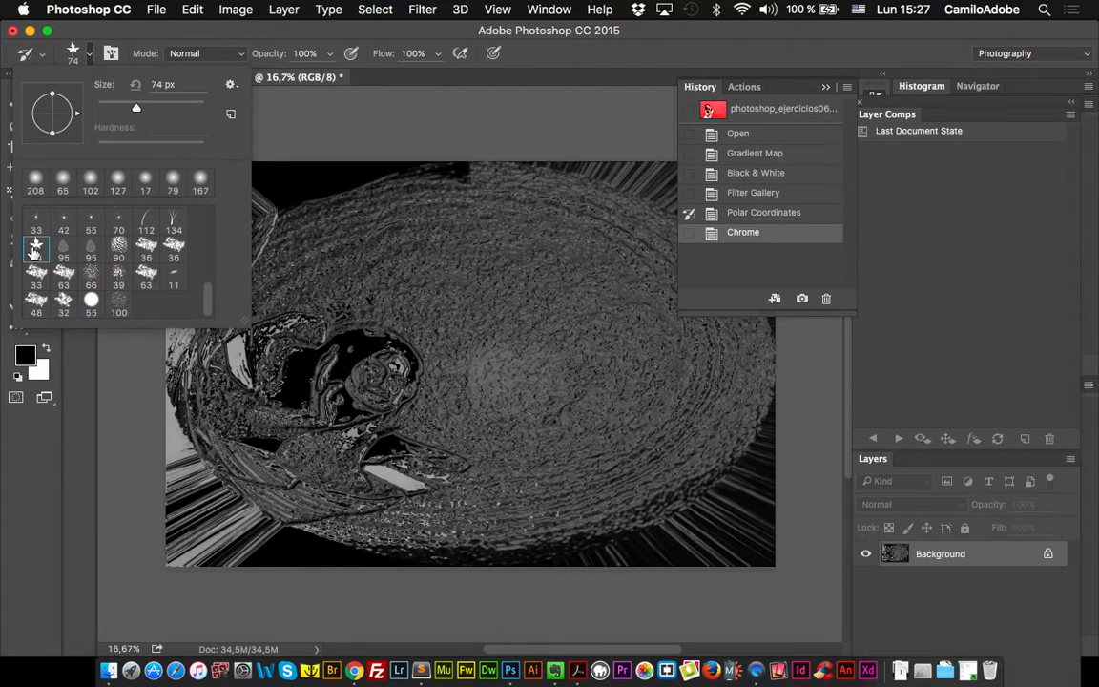
pyautogui.click(91, 57)
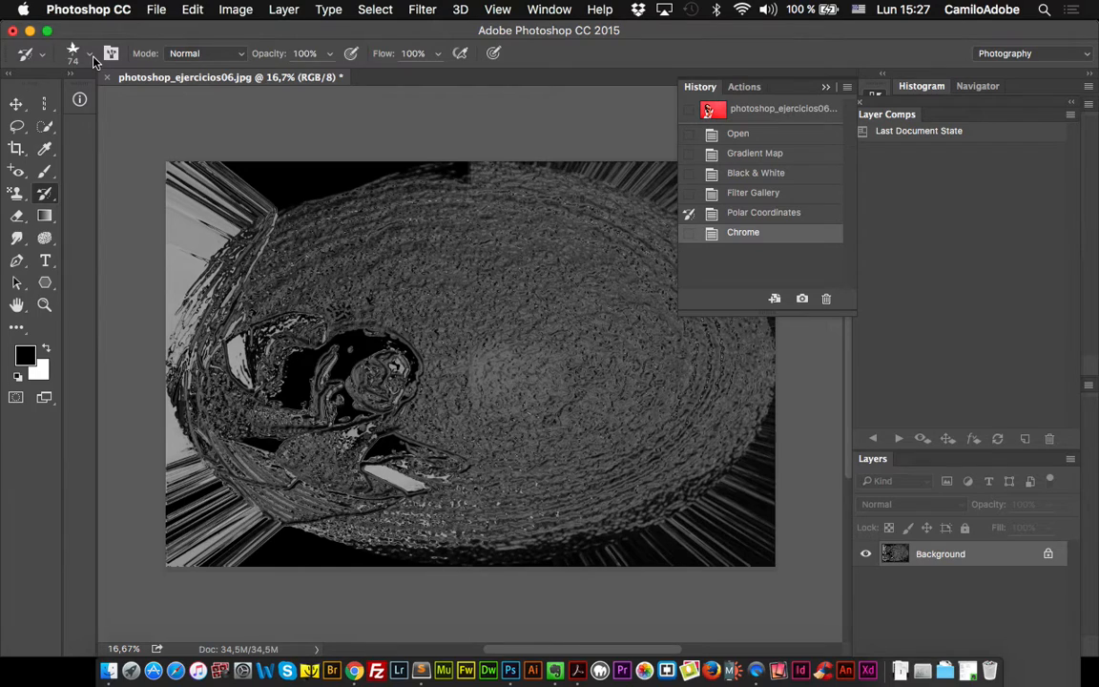
pyautogui.moveTo(434, 249); pyautogui.dragTo(490, 245)
pyautogui.keyDown('ctrl'); pyautogui.keyDown('alt'); pyautogui.moveTo(647, 420); pyautogui.dragTo(665, 421); pyautogui.keyUp('alt'); pyautogui.keyUp('ctrl')
pyautogui.moveTo(685, 444)
pyautogui.mouseDown()
pyautogui.moveTo(663, 390)
pyautogui.moveTo(636, 439)
pyautogui.moveTo(591, 480)
pyautogui.moveTo(497, 501)
pyautogui.mouseUp()
pyautogui.moveTo(266, 489); pyautogui.dragTo(212, 480)
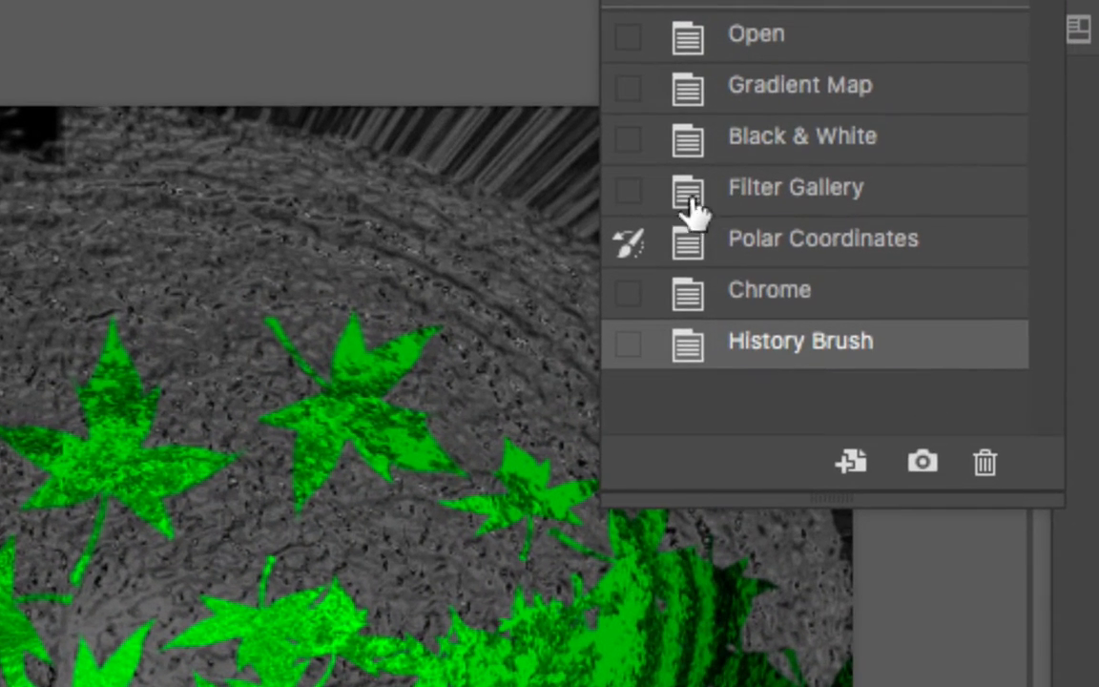
# Set the History Brush source to the Filter Gallery state and paint leaves over the background and the woman's figure.
pyautogui.click(629, 188)
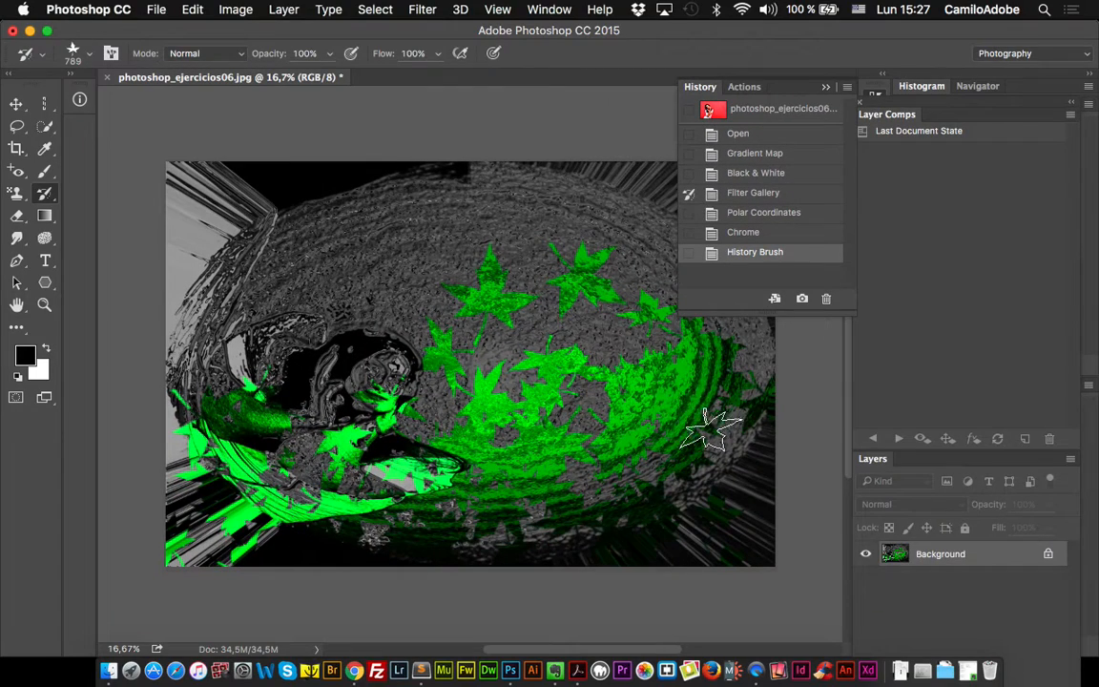
pyautogui.moveTo(641, 386)
pyautogui.mouseDown()
pyautogui.moveTo(706, 305)
pyautogui.moveTo(573, 221)
pyautogui.moveTo(603, 186)
pyautogui.moveTo(712, 289)
pyautogui.moveTo(789, 388)
pyautogui.moveTo(534, 315)
pyautogui.moveTo(522, 236)
pyautogui.mouseUp()
pyautogui.moveTo(319, 350)
pyautogui.mouseDown()
pyautogui.moveTo(320, 396)
pyautogui.moveTo(348, 441)
pyautogui.moveTo(331, 399)
pyautogui.mouseUp()
pyautogui.moveTo(295, 286)
pyautogui.mouseDown()
pyautogui.moveTo(272, 269)
pyautogui.moveTo(346, 296)
pyautogui.mouseUp()
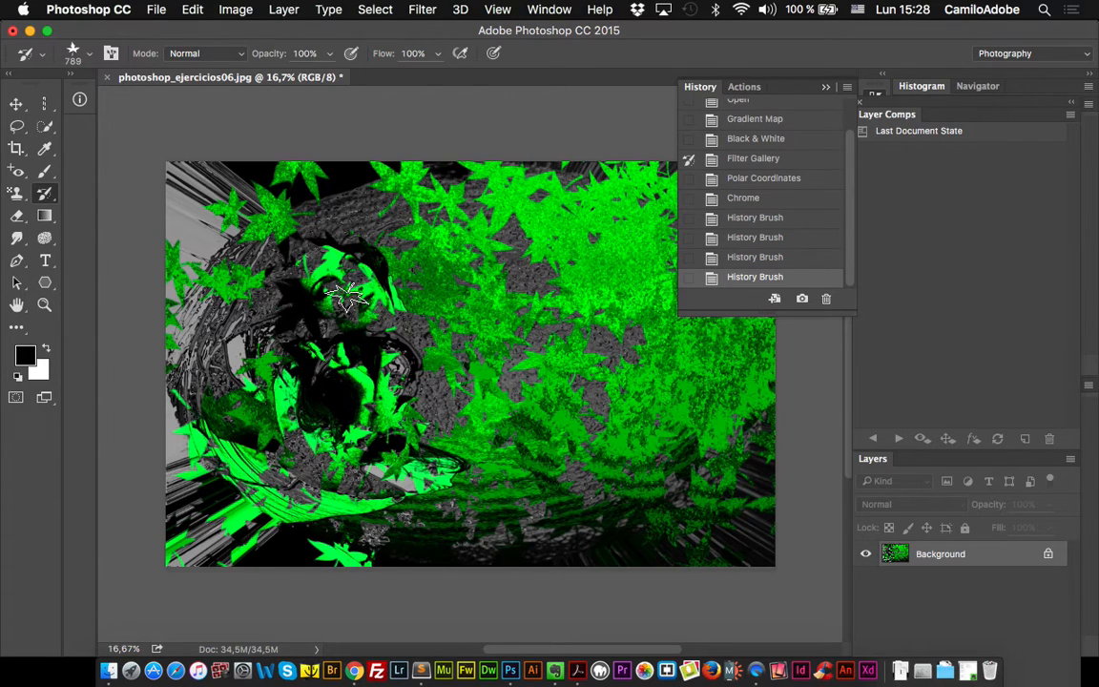
# Switch to a 36 px textured brush tip enlarged to about 926 px, and paint the Black & White state over the centre and the woman.
pyautogui.click(90, 52)
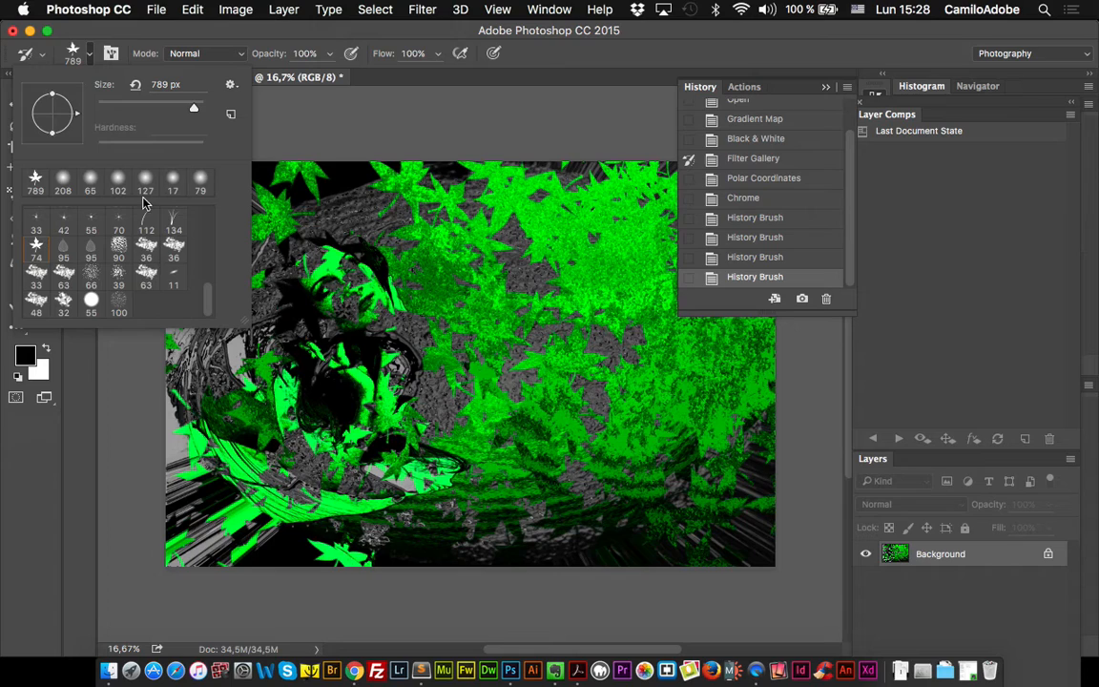
pyautogui.click(146, 248)
pyautogui.moveTo(410, 253); pyautogui.dragTo(482, 248)
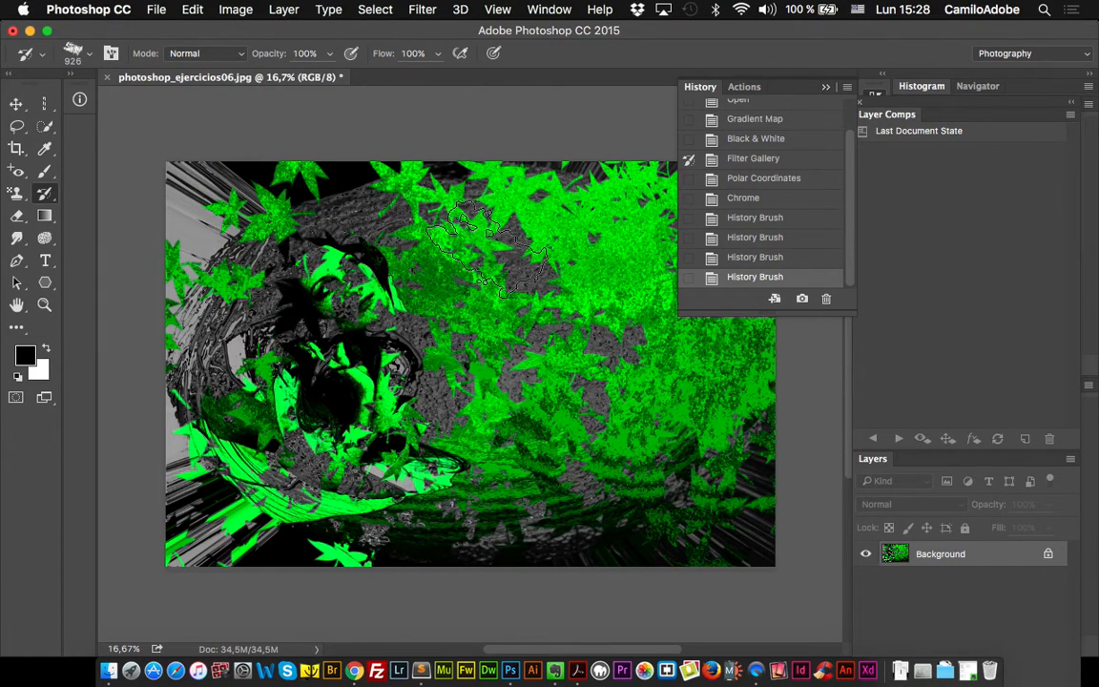
pyautogui.click(689, 139)
pyautogui.moveTo(520, 224)
pyautogui.mouseDown()
pyautogui.moveTo(482, 315)
pyautogui.moveTo(553, 305)
pyautogui.moveTo(515, 238)
pyautogui.moveTo(458, 229)
pyautogui.moveTo(382, 286)
pyautogui.moveTo(374, 386)
pyautogui.moveTo(344, 250)
pyautogui.moveTo(329, 253)
pyautogui.moveTo(375, 291)
pyautogui.mouseUp()
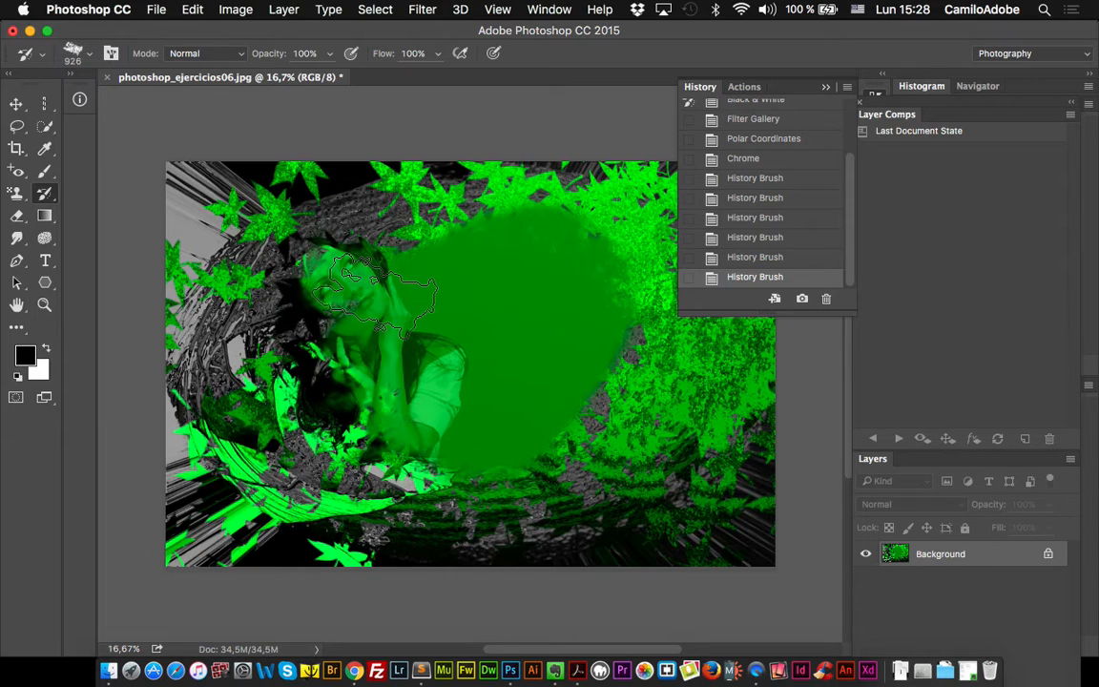
# Set the History Brush source to the Gradient Map state and paint over the woman's face, hair and the background above her.
pyautogui.scroll(3, 796, 198)
pyautogui.click(689, 157)
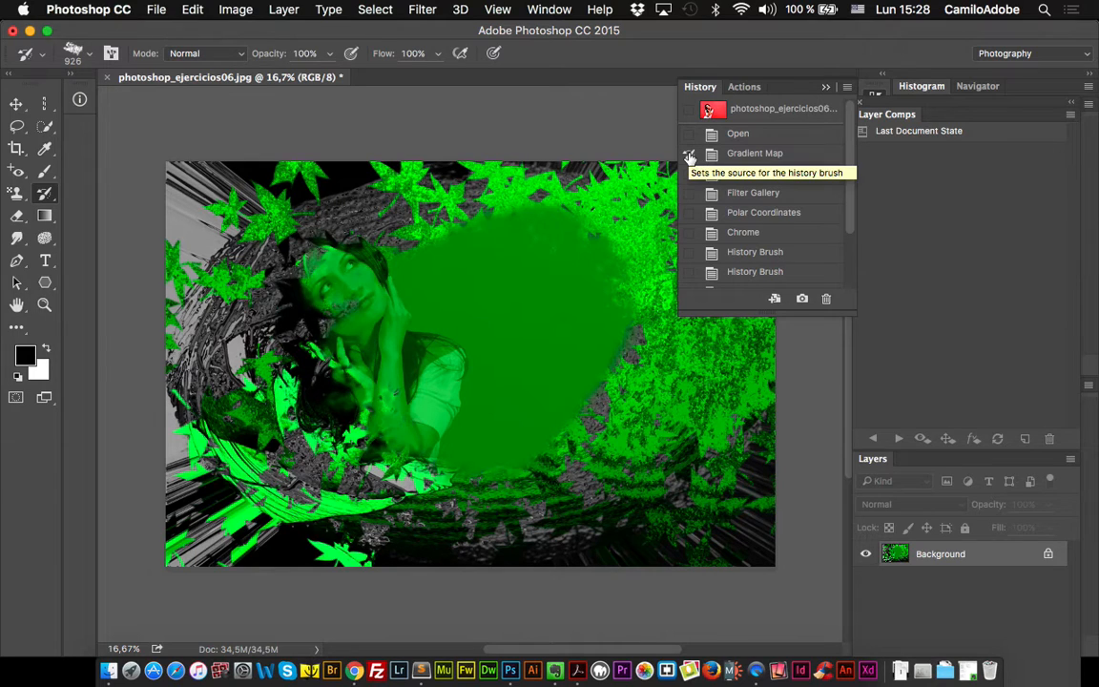
pyautogui.moveTo(484, 229)
pyautogui.mouseDown()
pyautogui.moveTo(410, 219)
pyautogui.moveTo(276, 344)
pyautogui.moveTo(291, 391)
pyautogui.mouseUp()
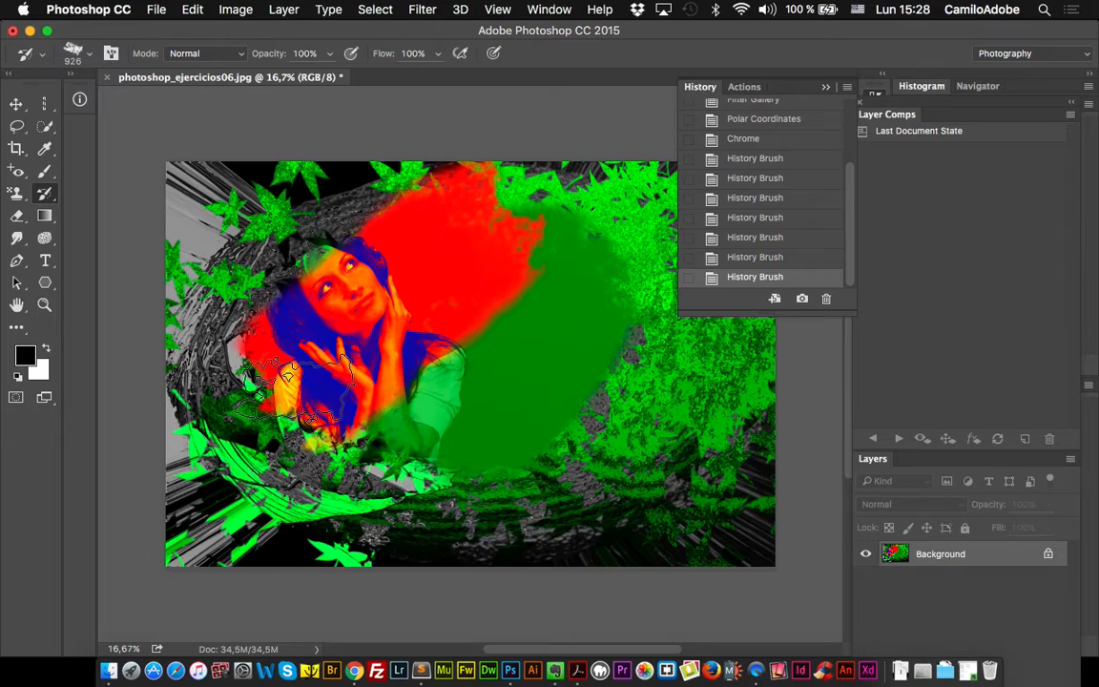
# Set the History Brush source to the Open state and paint the original colours back over the woman's face and upper hair.
pyautogui.scroll(4, 782, 268)
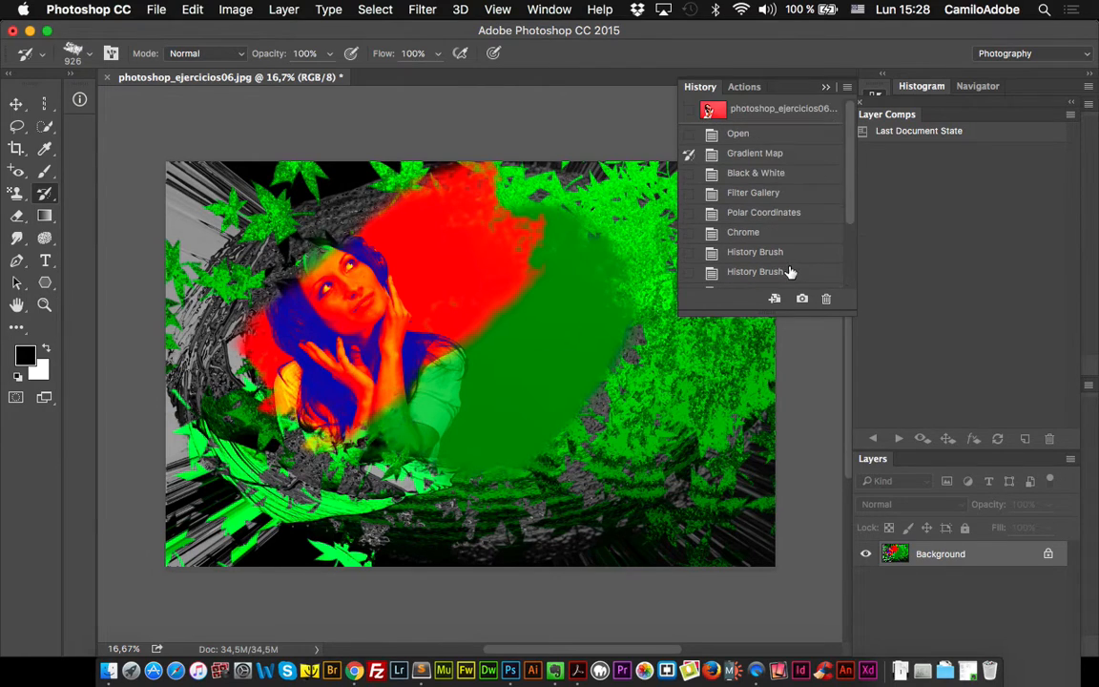
pyautogui.click(689, 134)
pyautogui.moveTo(358, 172)
pyautogui.mouseDown()
pyautogui.moveTo(305, 205)
pyautogui.moveTo(382, 238)
pyautogui.moveTo(340, 294)
pyautogui.moveTo(315, 253)
pyautogui.moveTo(319, 276)
pyautogui.mouseUp()
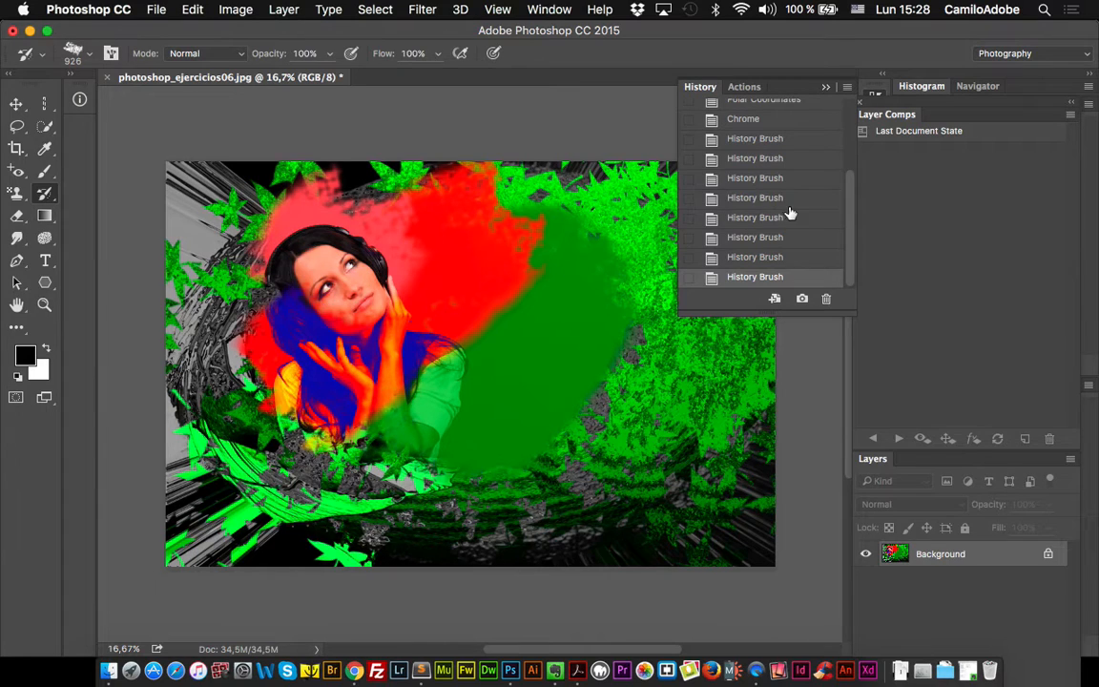
# Create a new history snapshot of the painted image and bring it into view at the start of the history list.
pyautogui.scroll(3, 779, 223)
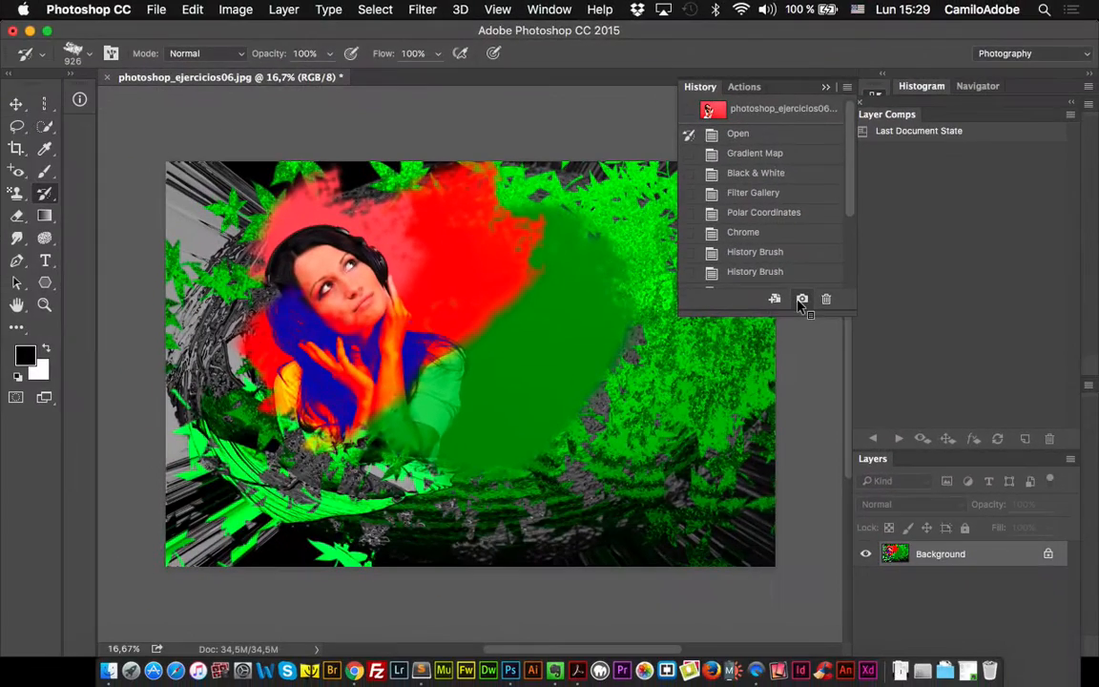
pyautogui.click(800, 298)
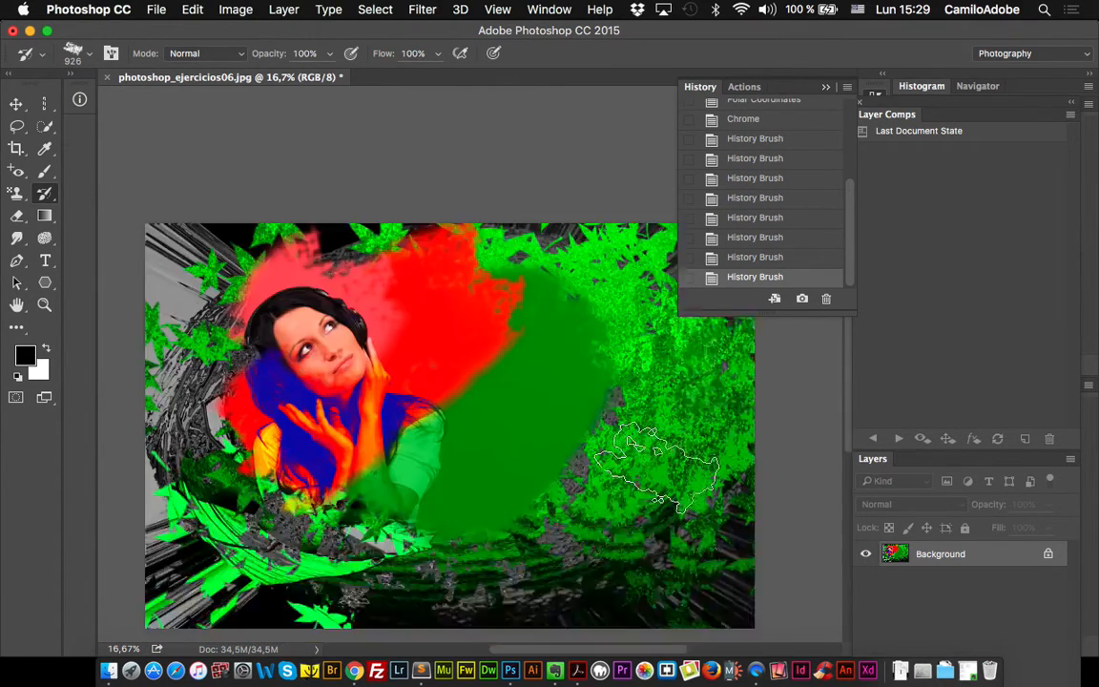
pyautogui.scroll(-4, 656, 467)
pyautogui.scroll(3, 658, 467)
pyautogui.moveTo(848, 232); pyautogui.dragTo(849, 112)
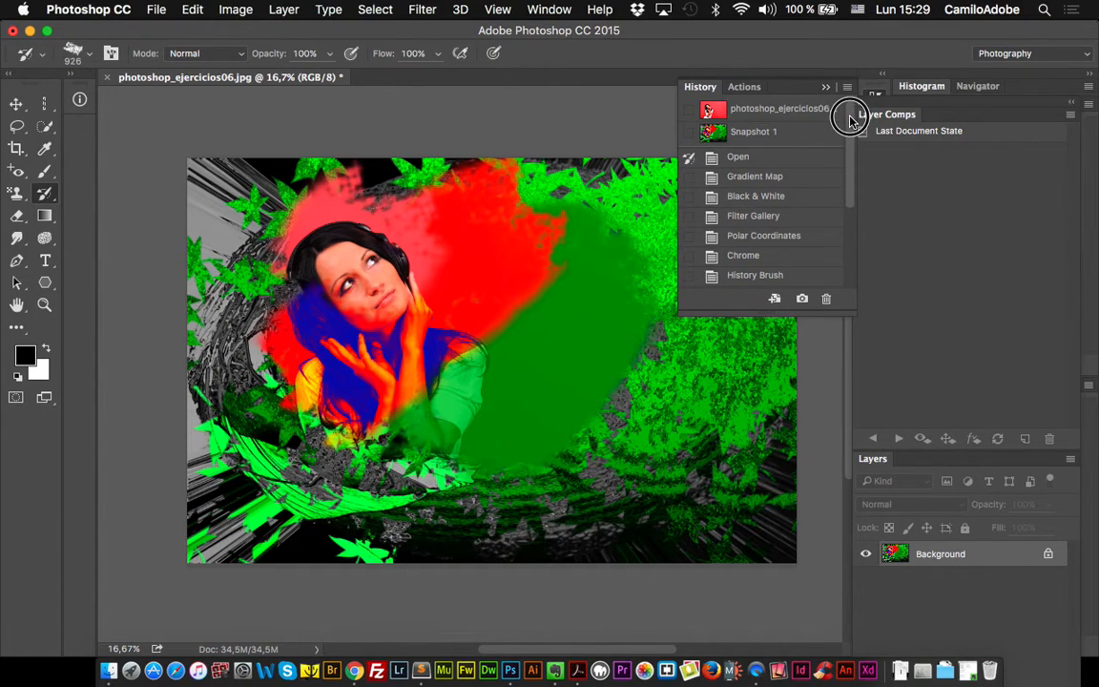
# Rename the new history snapshot as composicion1.
pyautogui.doubleClick(768, 134)
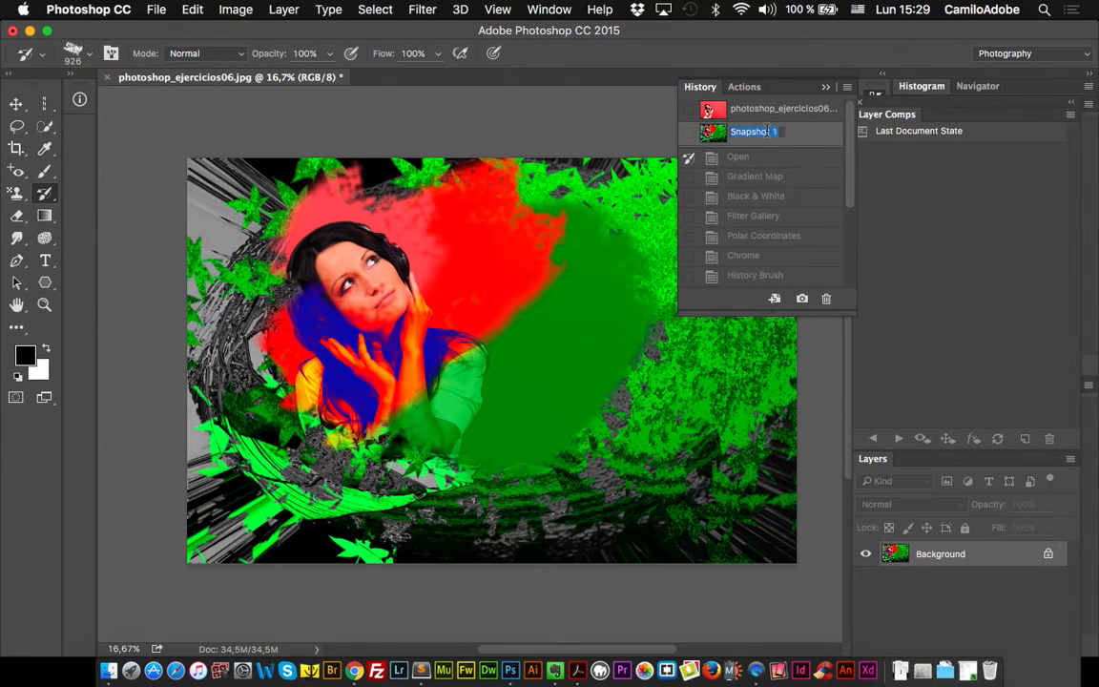
pyautogui.write('composicion1')
pyautogui.press('Return')
pyautogui.moveTo(852, 190)
pyautogui.mouseDown()
pyautogui.moveTo(846, 277)
pyautogui.moveTo(843, 181)
pyautogui.mouseUp()
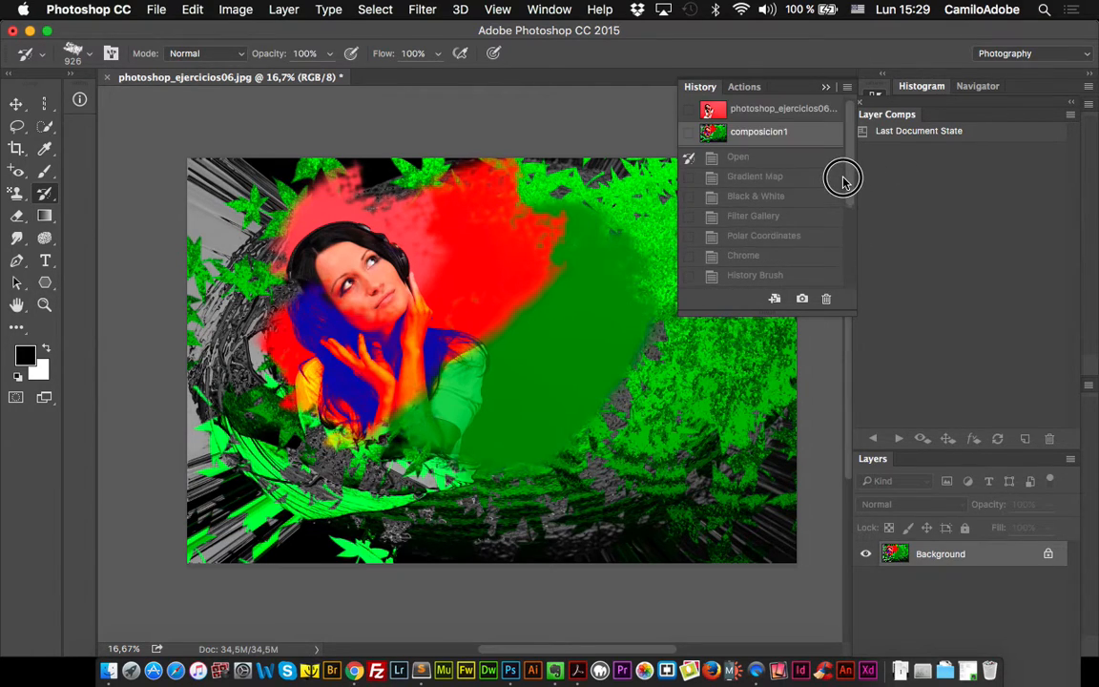
# Compare the original photo snapshot with composicion1, return to composicion1, and review the end of the history list.
pyautogui.click(800, 108)
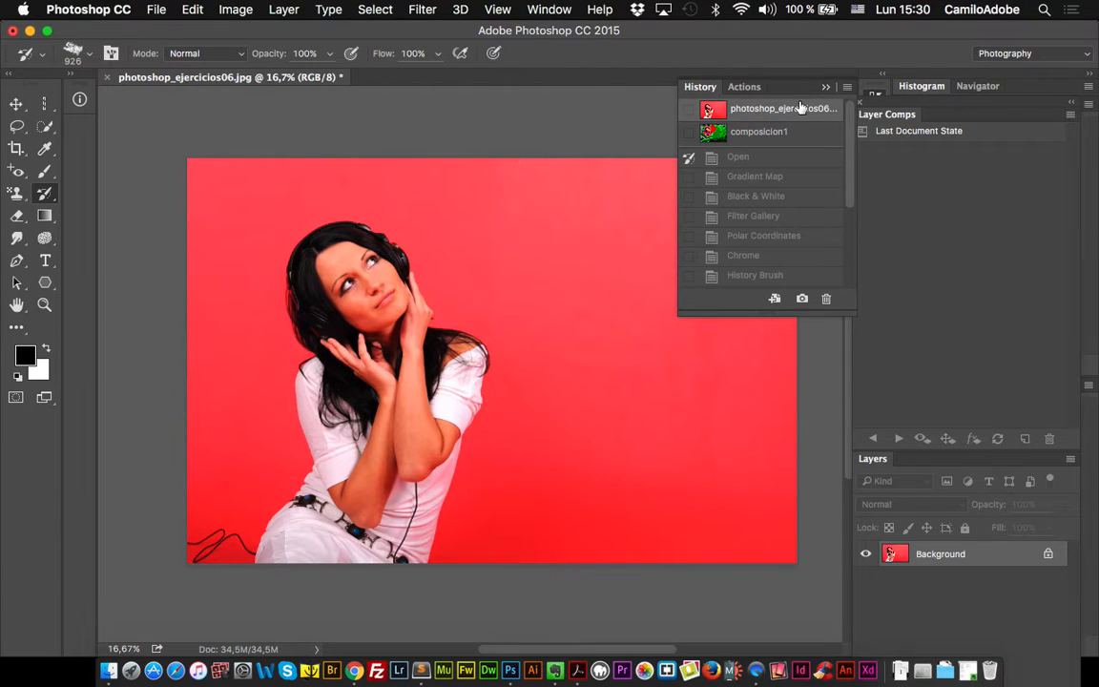
pyautogui.click(813, 132)
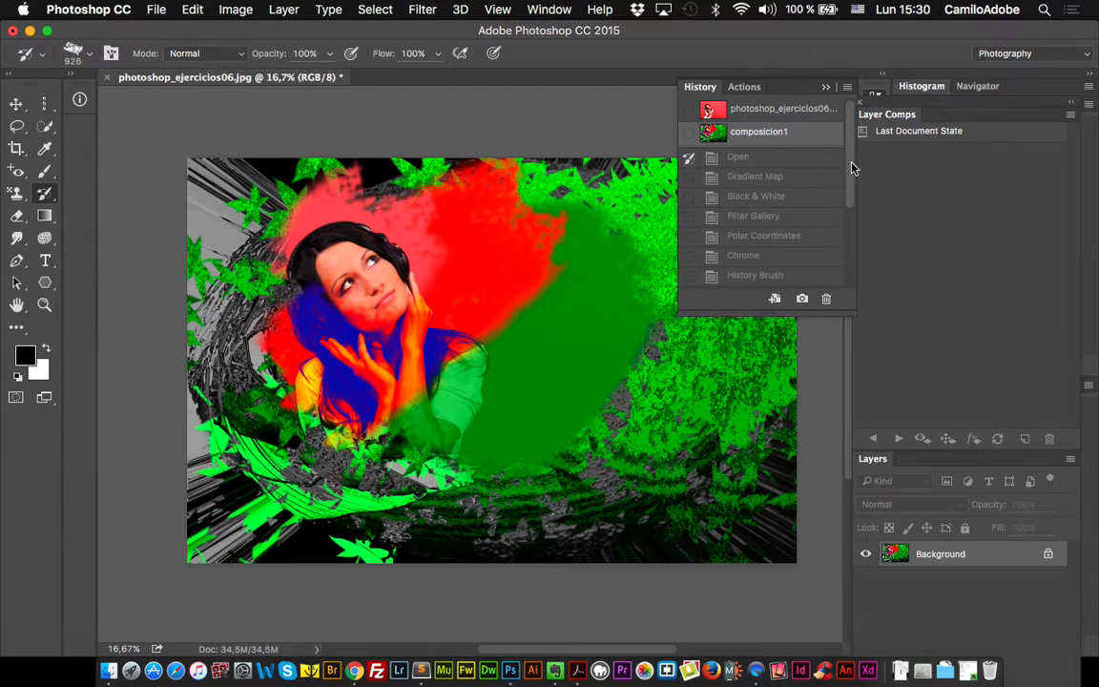
pyautogui.moveTo(851, 167); pyautogui.dragTo(851, 301)
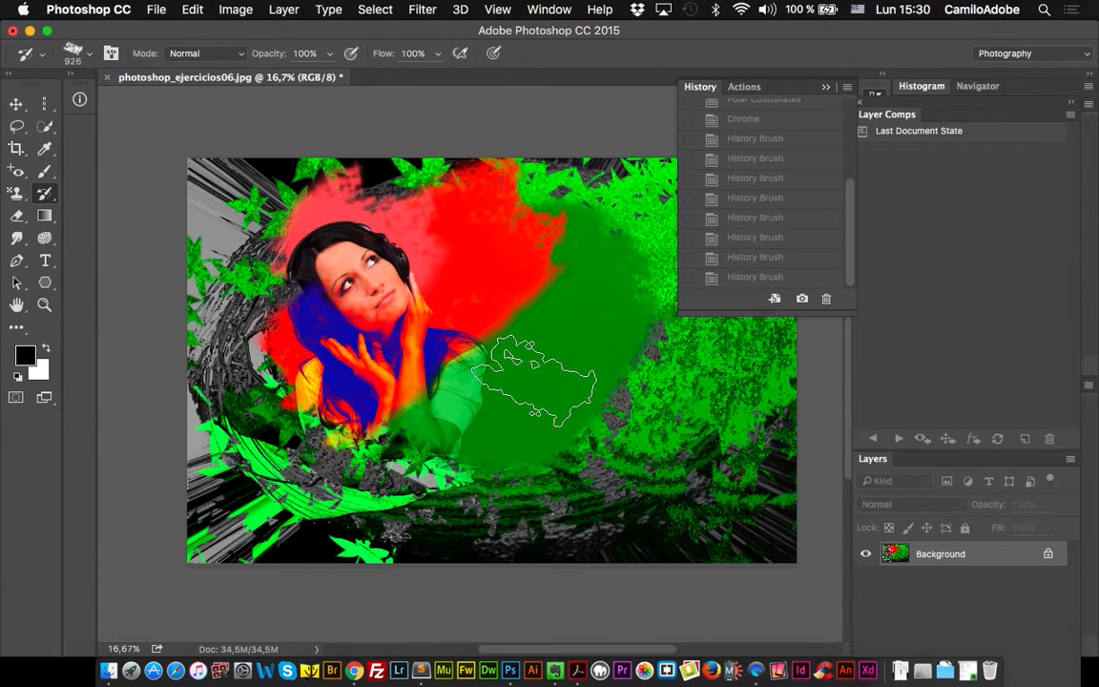
pyautogui.click(422, 10)
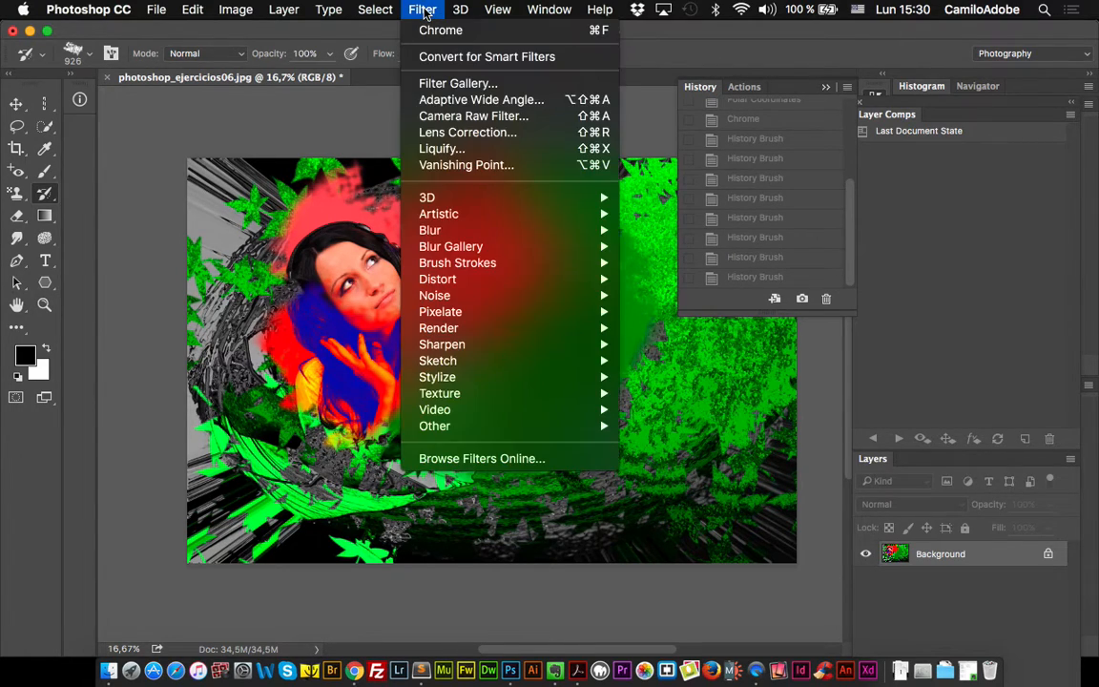
pyautogui.moveTo(462, 235)
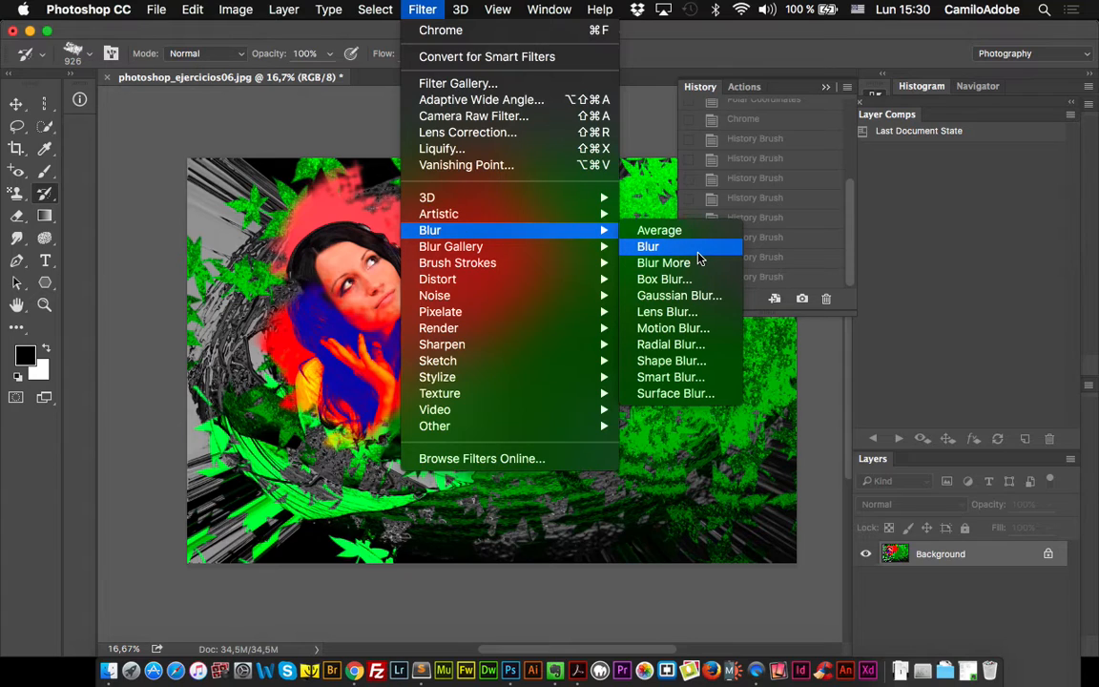
pyautogui.click(673, 328)
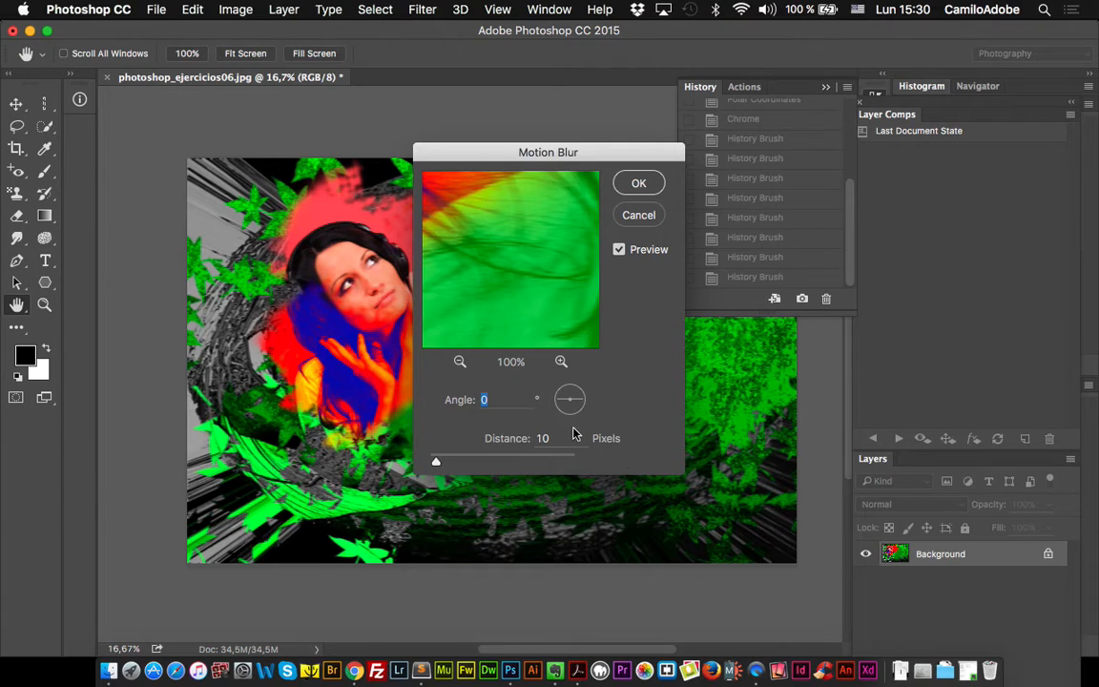
pyautogui.click(638, 217)
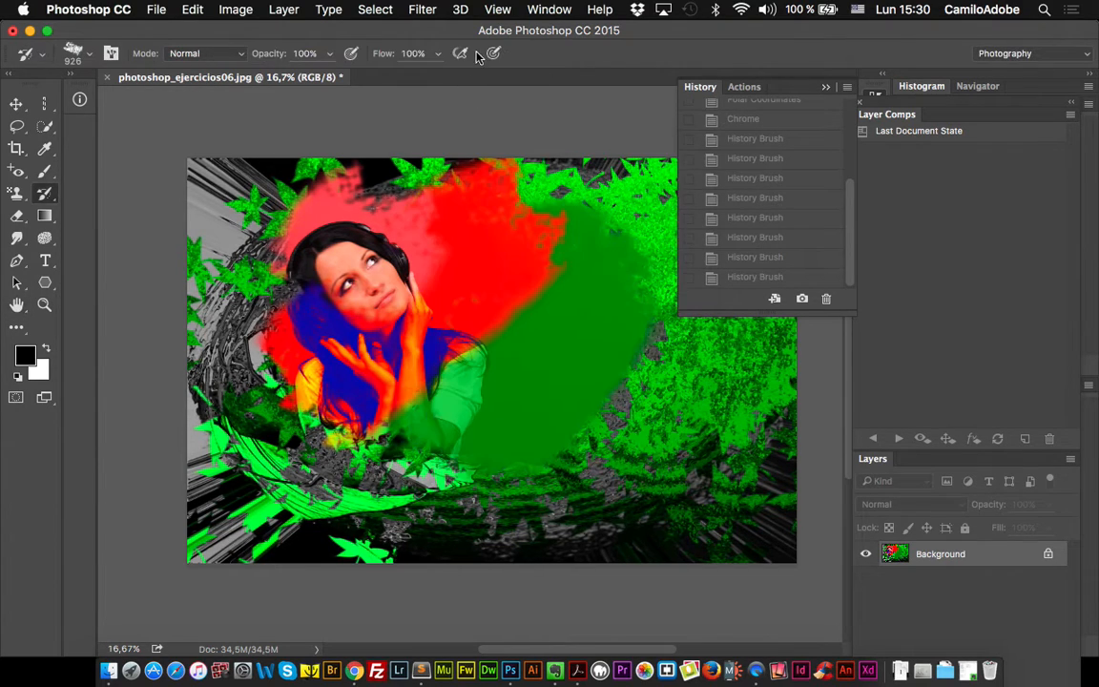
# Apply a Radial Blur to the image with amount 30, the Spin method and Good quality.
pyautogui.click(421, 10)
pyautogui.moveTo(490, 233)
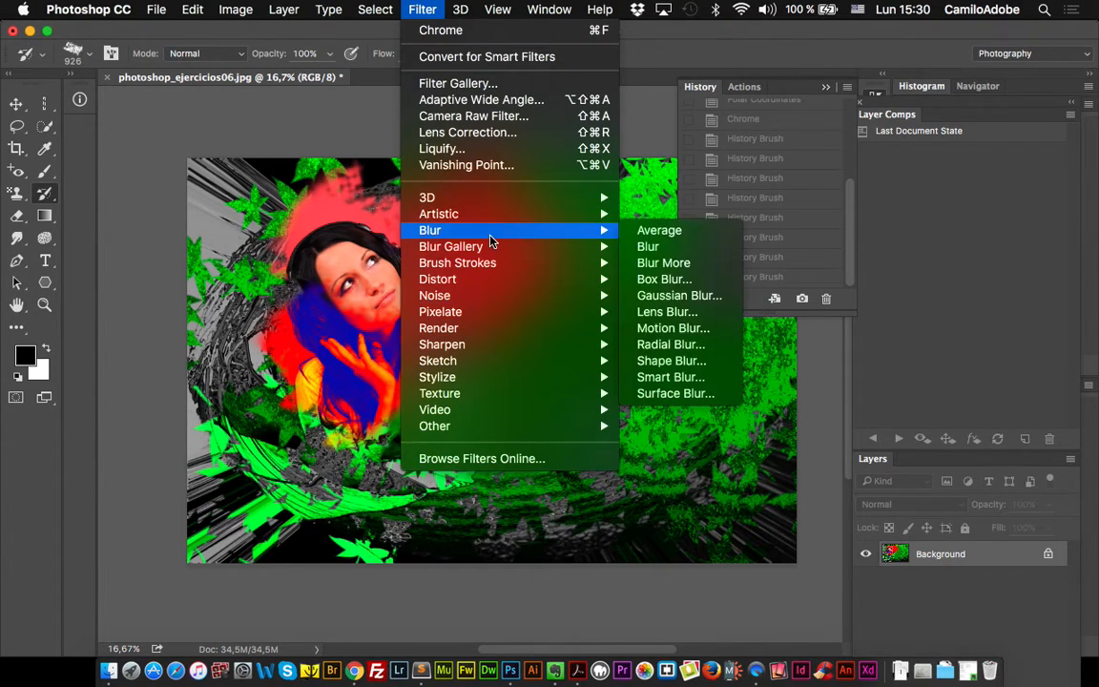
pyautogui.click(673, 344)
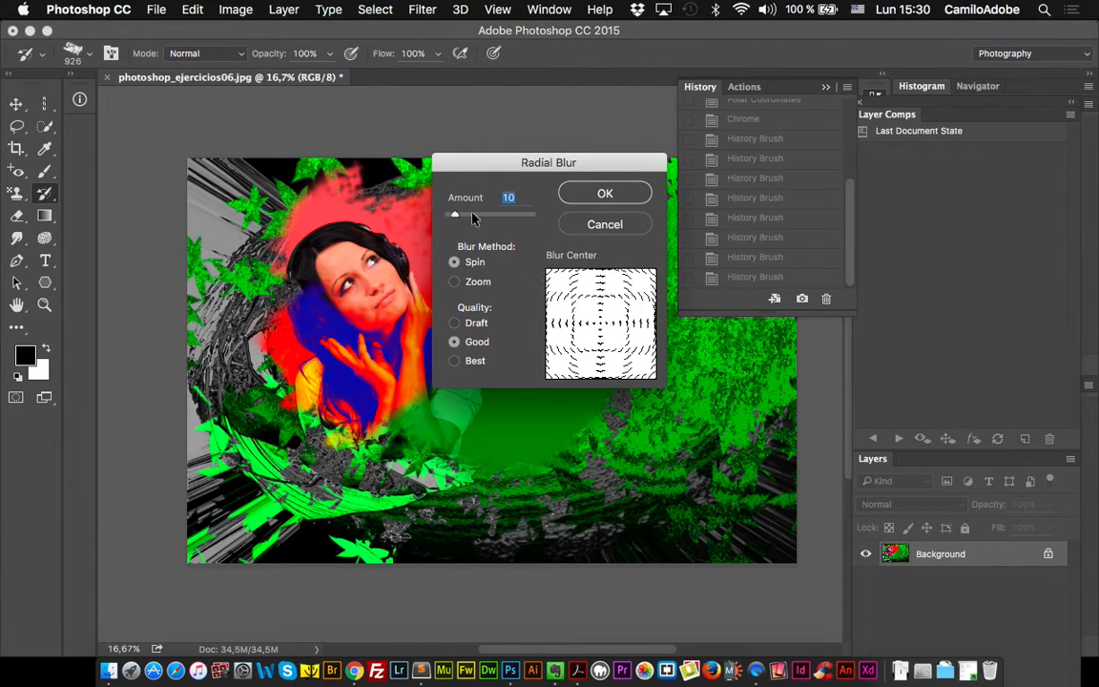
pyautogui.moveTo(455, 213); pyautogui.dragTo(473, 217)
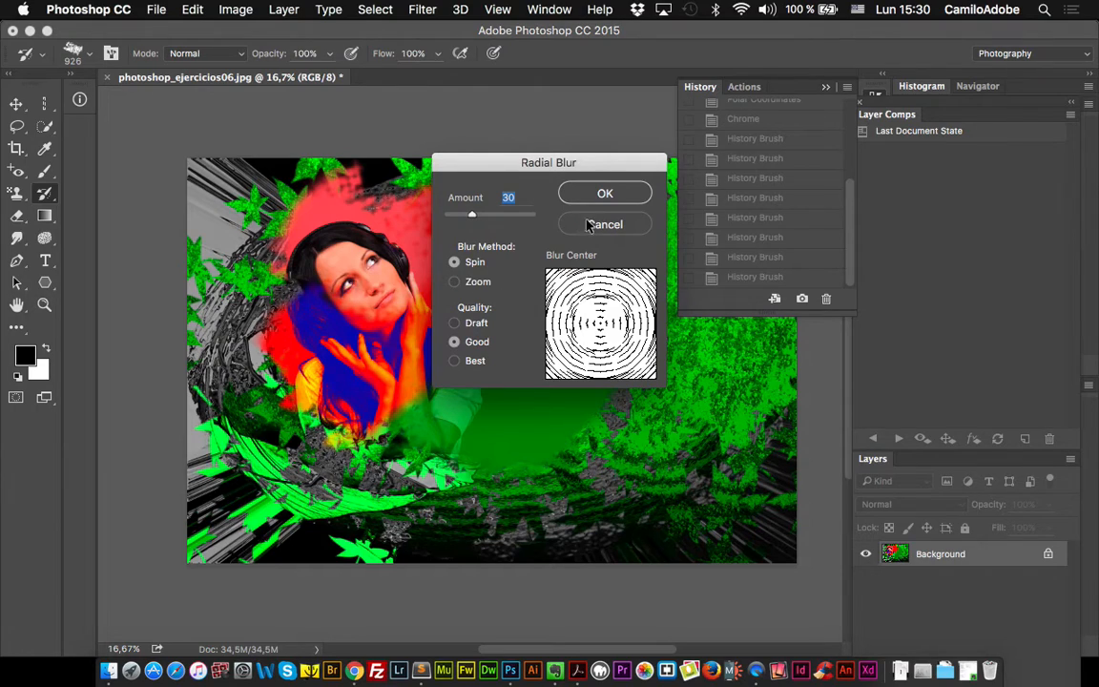
pyautogui.click(477, 283)
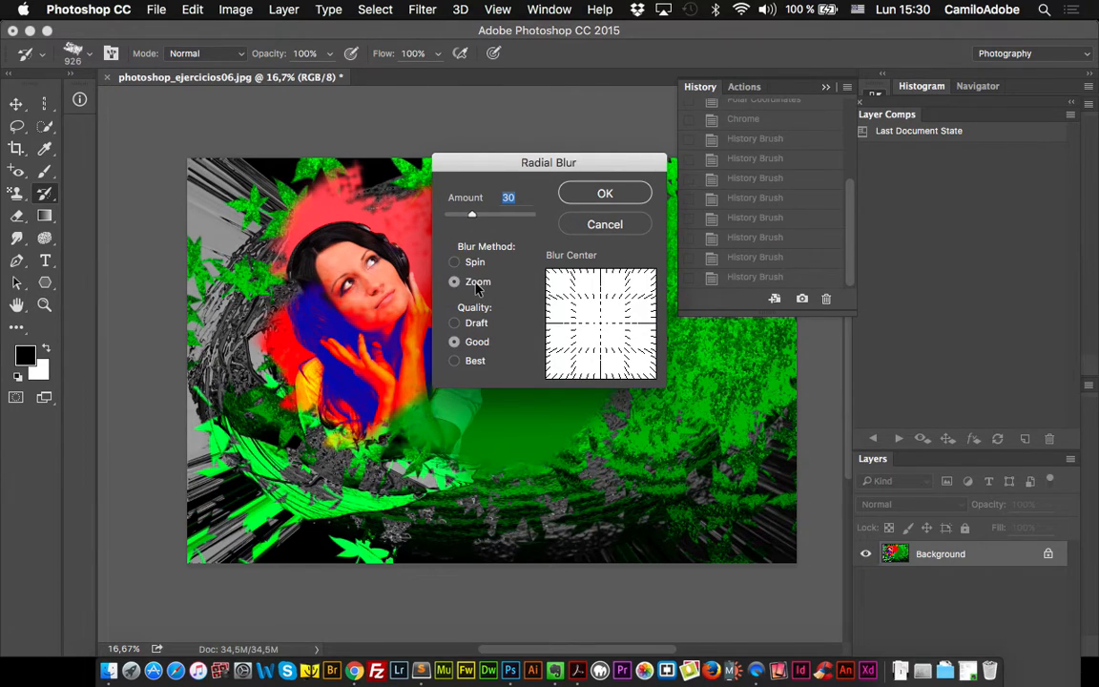
pyautogui.click(476, 264)
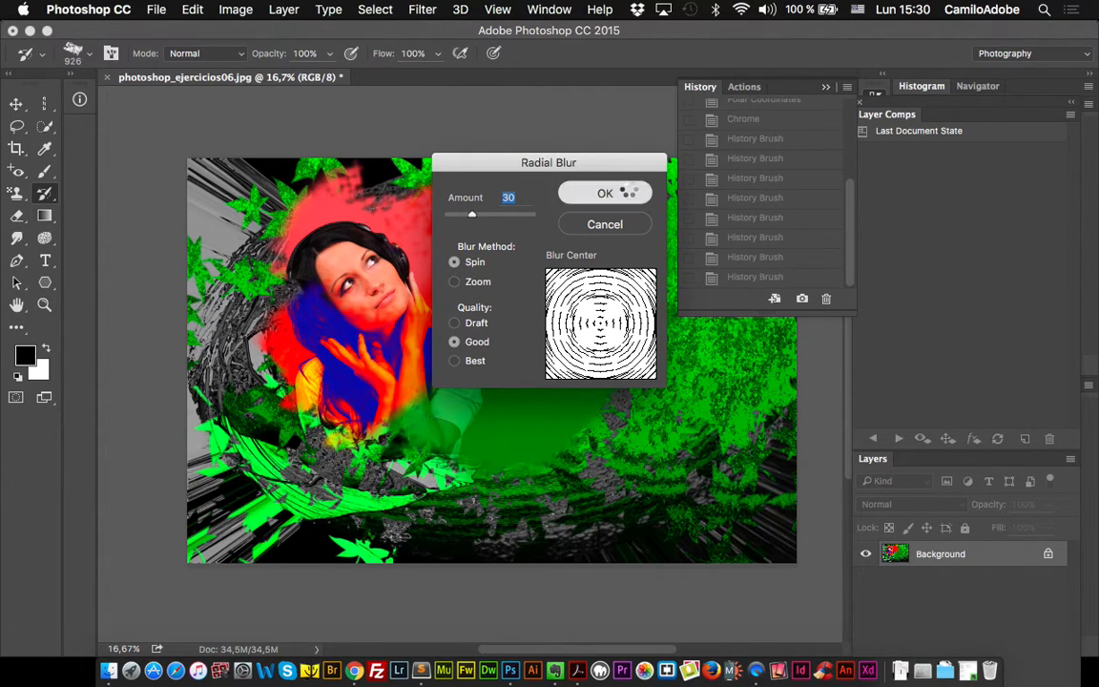
pyautogui.click(628, 187)
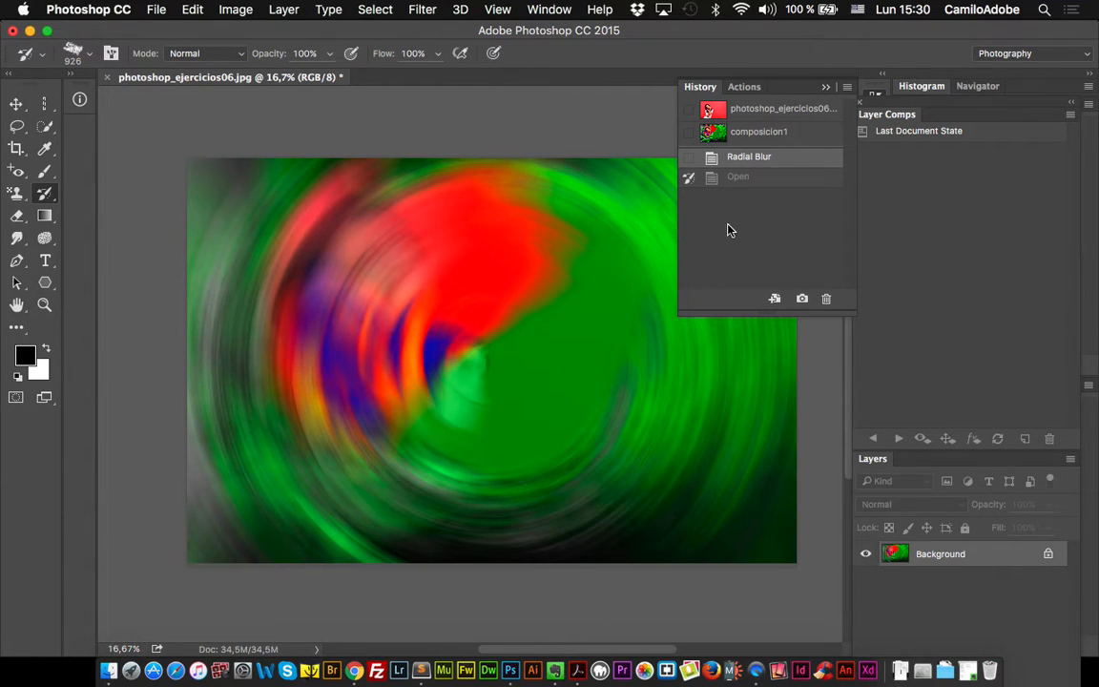
# Set the History Brush source to the original snapshot, and paint white with a 1439 px Brush in Overlay mode across the image's centre.
pyautogui.click(689, 110)
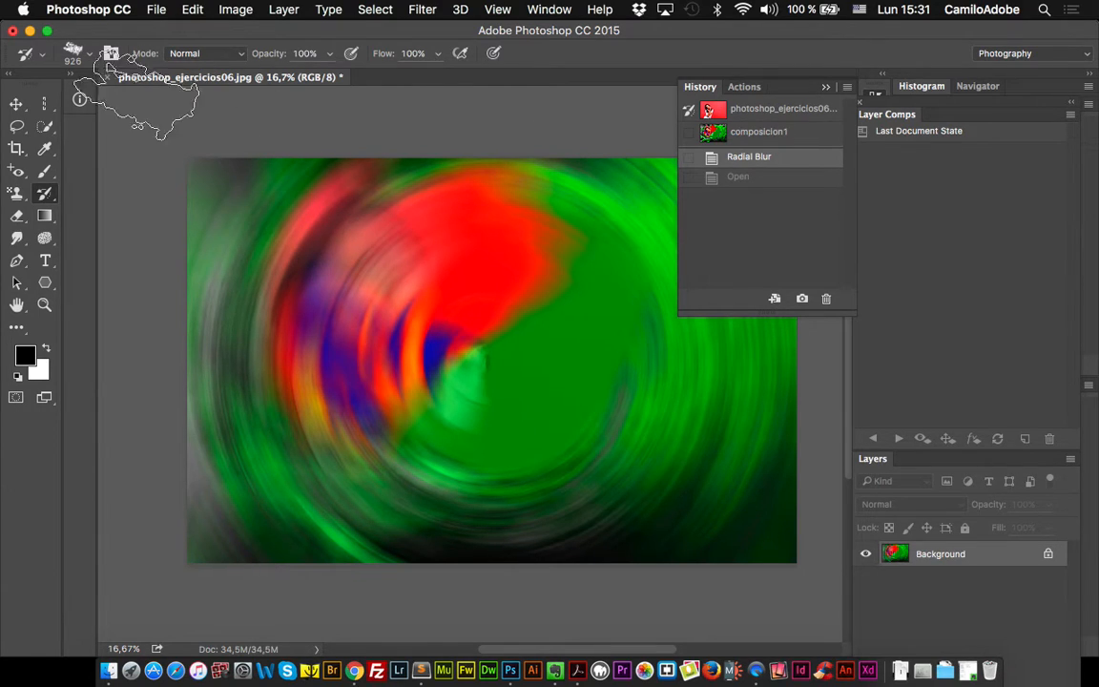
pyautogui.click(48, 173)
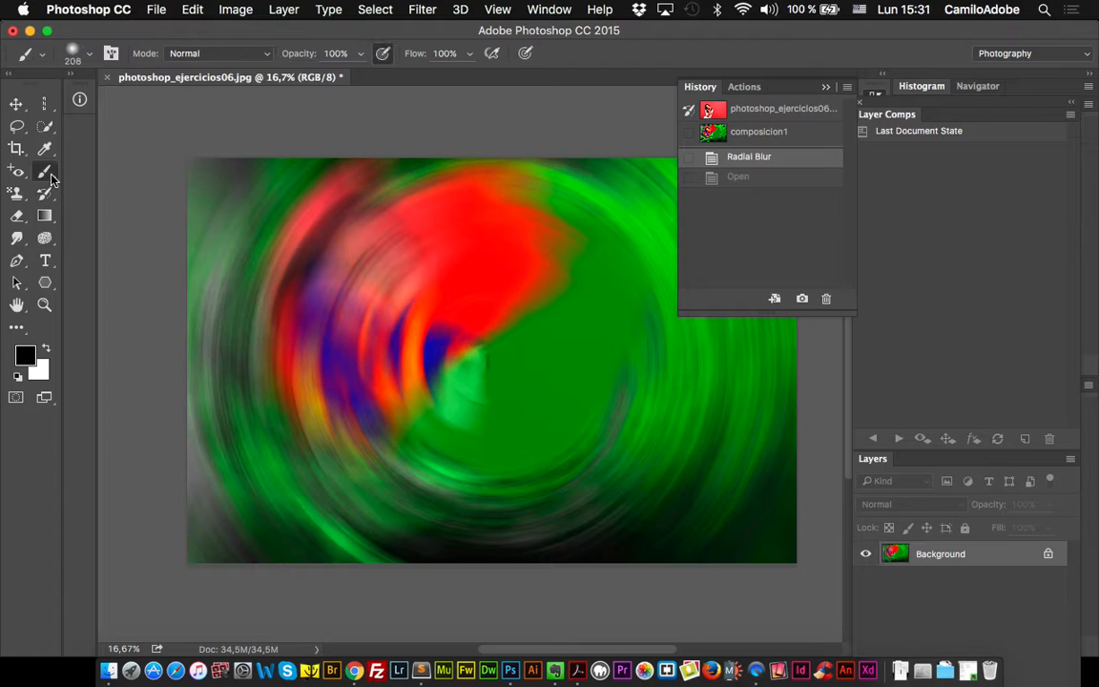
pyautogui.click(268, 60)
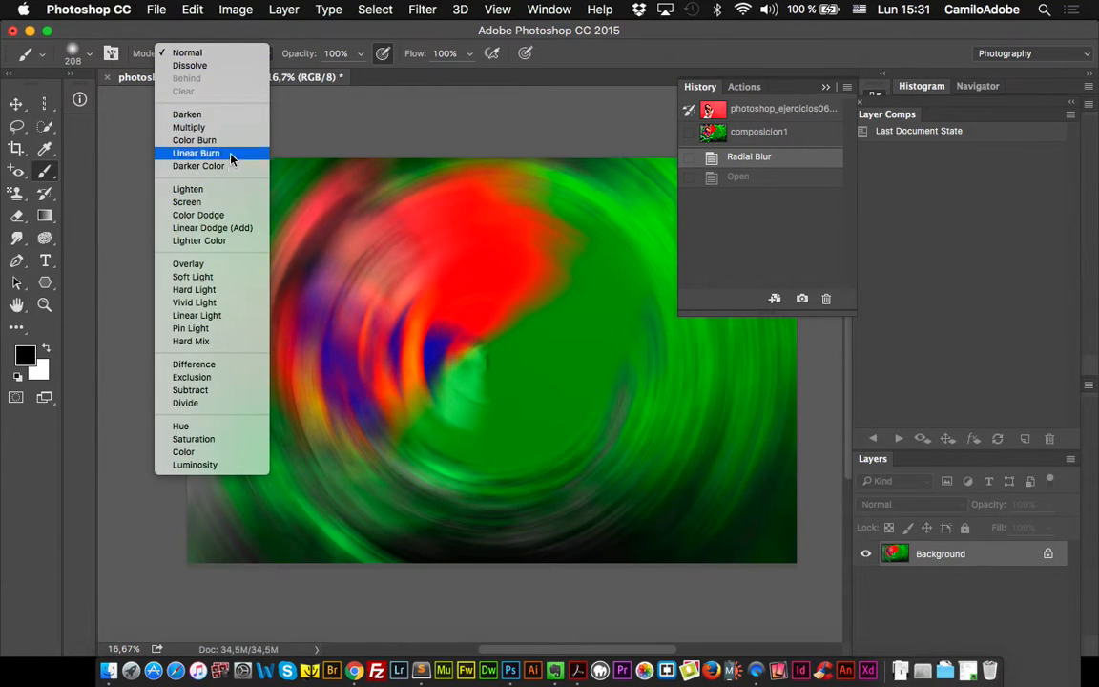
pyautogui.click(213, 263)
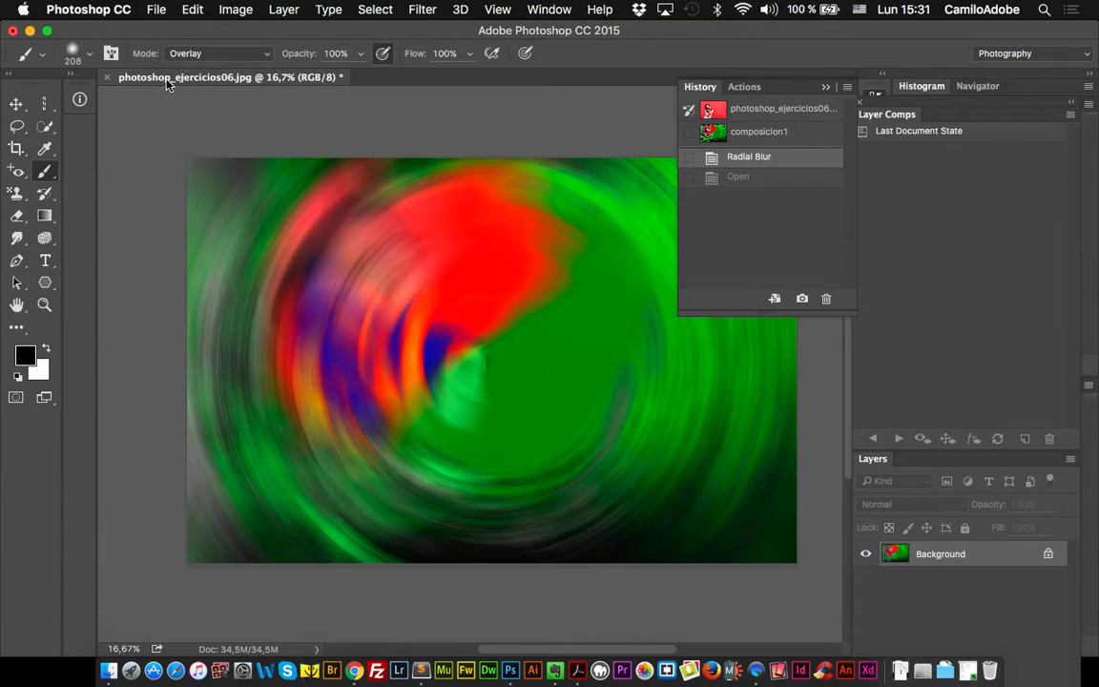
pyautogui.click(46, 349)
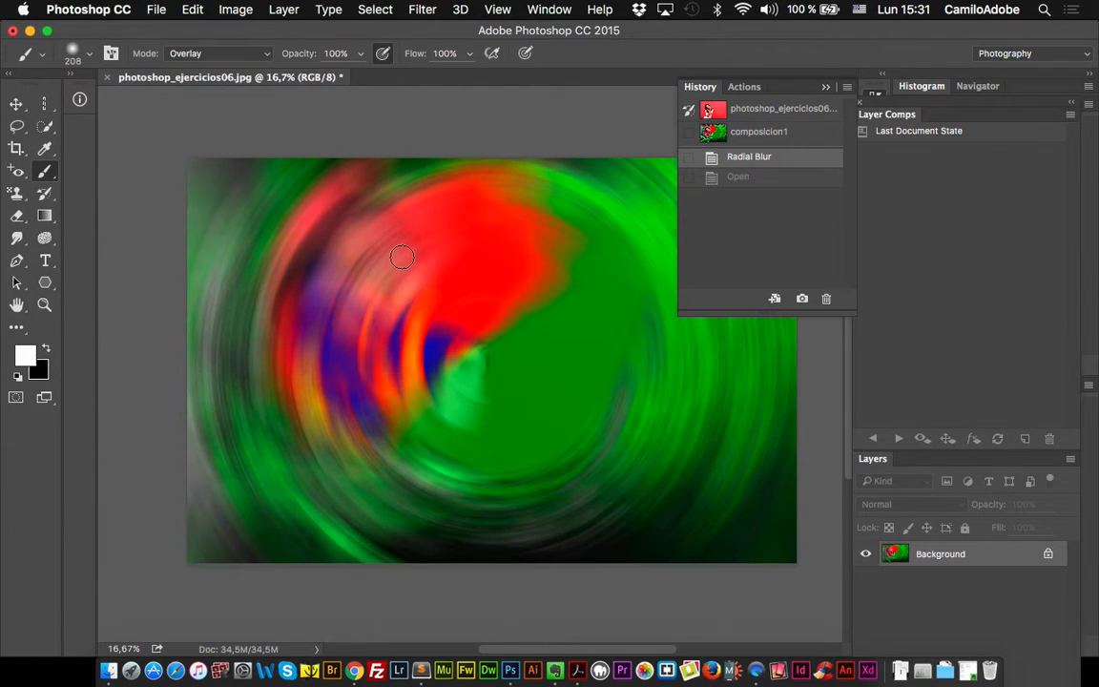
pyautogui.moveTo(402, 257)
pyautogui.mouseDown()
pyautogui.moveTo(490, 262)
pyautogui.moveTo(363, 276)
pyautogui.moveTo(305, 339)
pyautogui.moveTo(482, 316)
pyautogui.moveTo(448, 363)
pyautogui.moveTo(403, 381)
pyautogui.moveTo(386, 262)
pyautogui.moveTo(257, 239)
pyautogui.moveTo(442, 368)
pyautogui.moveTo(675, 421)
pyautogui.mouseUp()
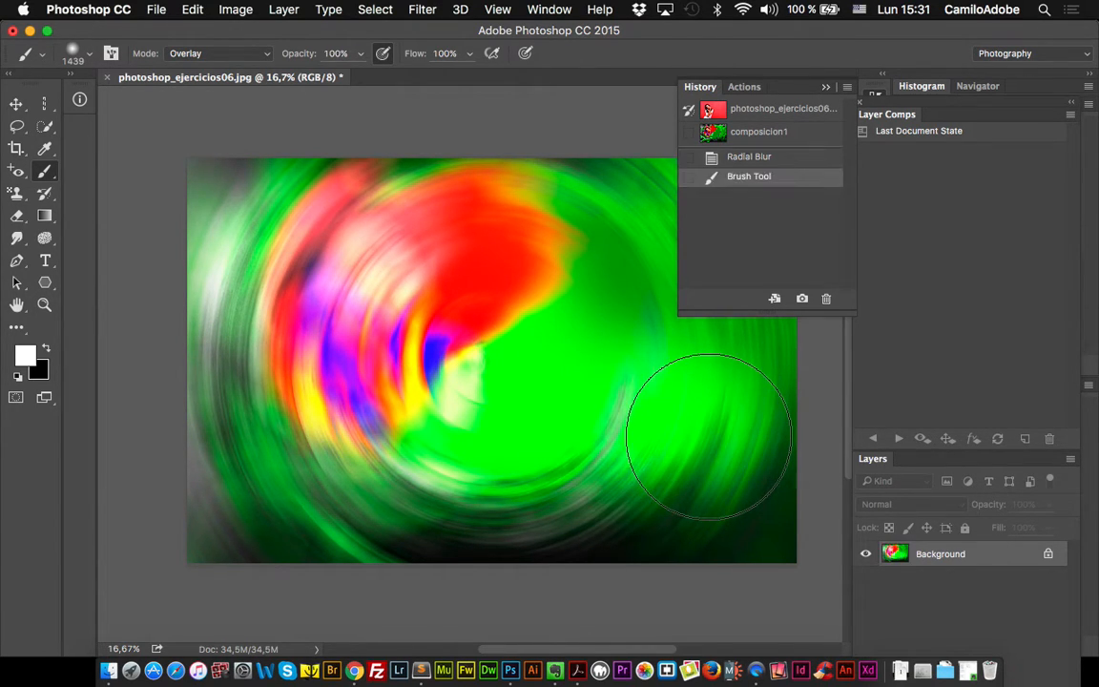
# Switch the Brush to Soft Light mode and paint white over the pink and red area of the swirl.
pyautogui.click(219, 51)
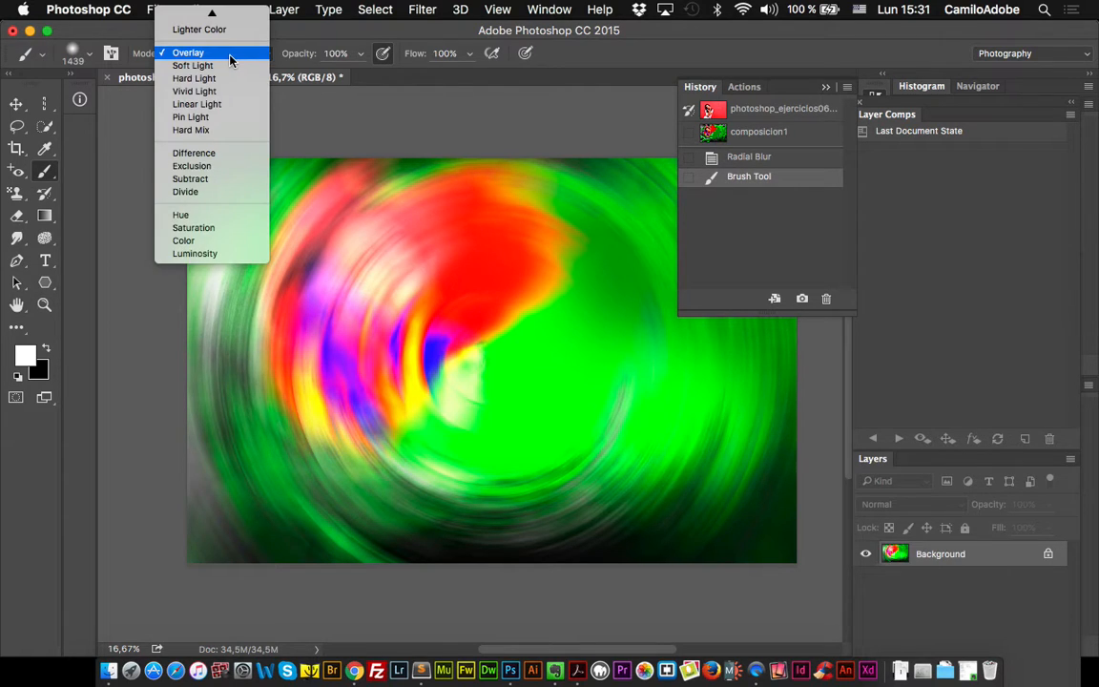
pyautogui.scroll(2, 206, 47)
pyautogui.click(225, 121)
pyautogui.moveTo(363, 243)
pyautogui.mouseDown()
pyautogui.moveTo(349, 315)
pyautogui.moveTo(388, 277)
pyautogui.moveTo(373, 337)
pyautogui.moveTo(438, 308)
pyautogui.moveTo(395, 296)
pyautogui.moveTo(427, 315)
pyautogui.mouseUp()
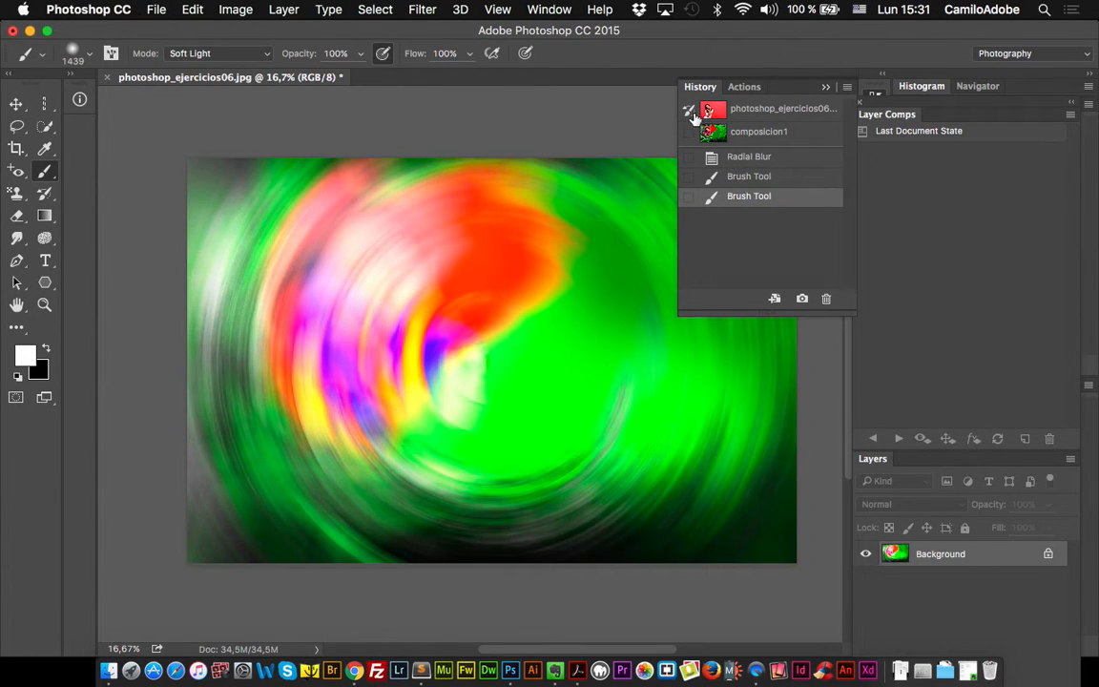
# Switch the Brush to Difference mode and paint white around the swirl to invert its colours.
pyautogui.click(225, 54)
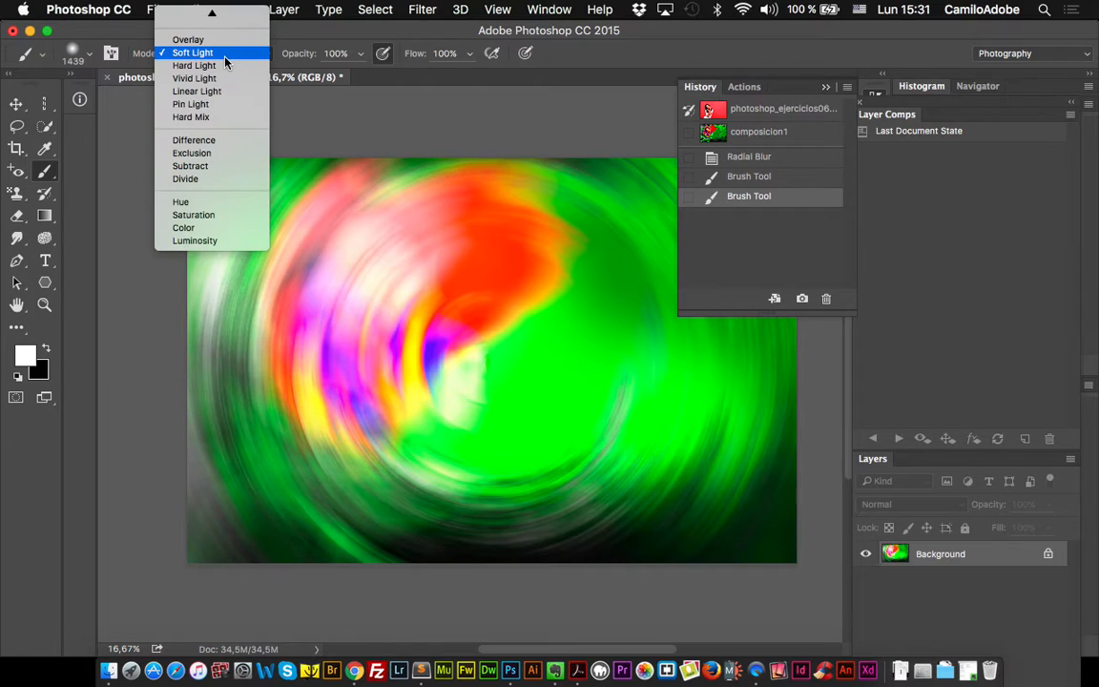
pyautogui.click(214, 140)
pyautogui.moveTo(392, 216)
pyautogui.mouseDown()
pyautogui.moveTo(367, 310)
pyautogui.moveTo(396, 260)
pyautogui.moveTo(319, 229)
pyautogui.moveTo(276, 269)
pyautogui.moveTo(552, 331)
pyautogui.moveTo(405, 220)
pyautogui.moveTo(409, 442)
pyautogui.moveTo(494, 442)
pyautogui.mouseUp()
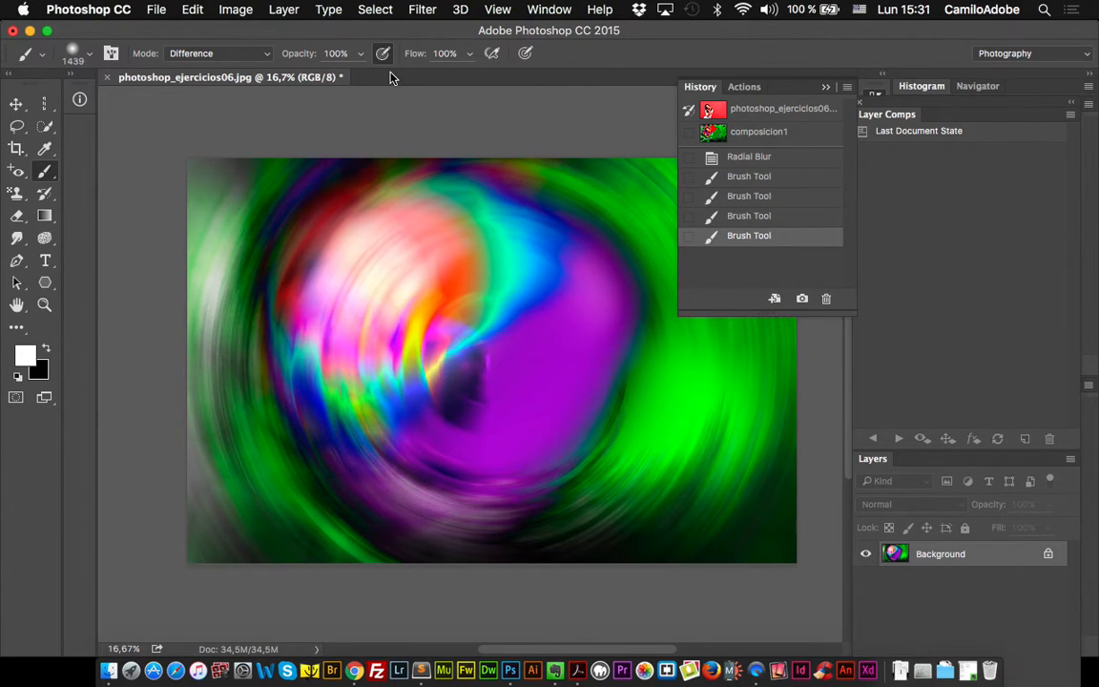
# Try painting white over the pink area with the Brush in Normal mode, and undo the stroke.
pyautogui.click(229, 57)
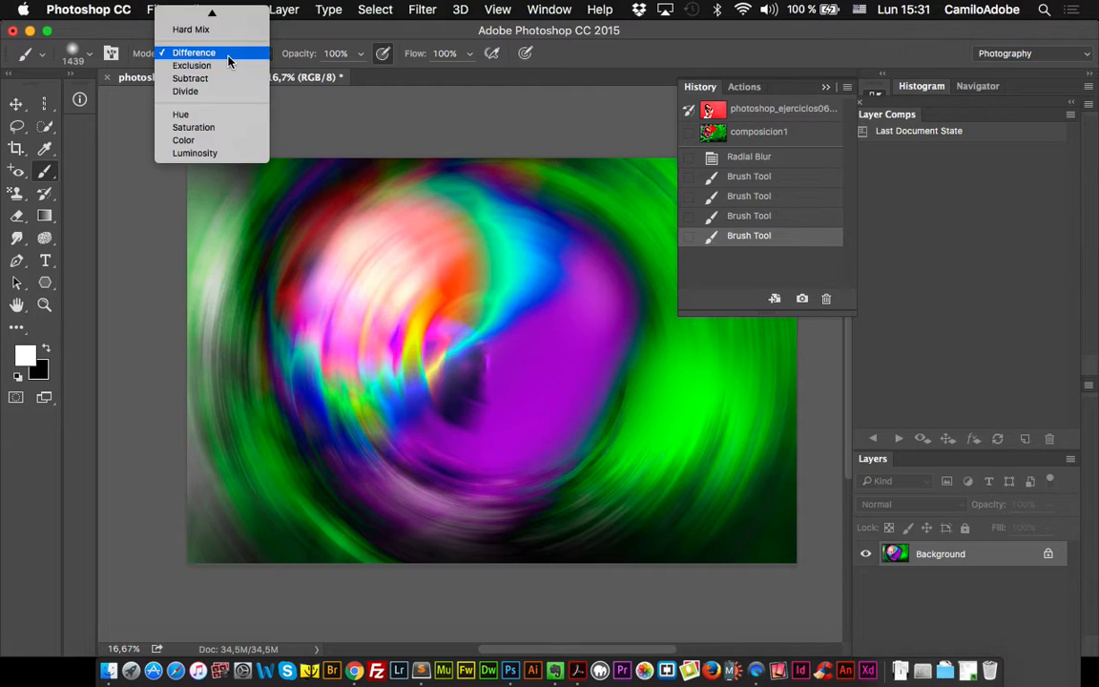
pyautogui.click(195, 14)
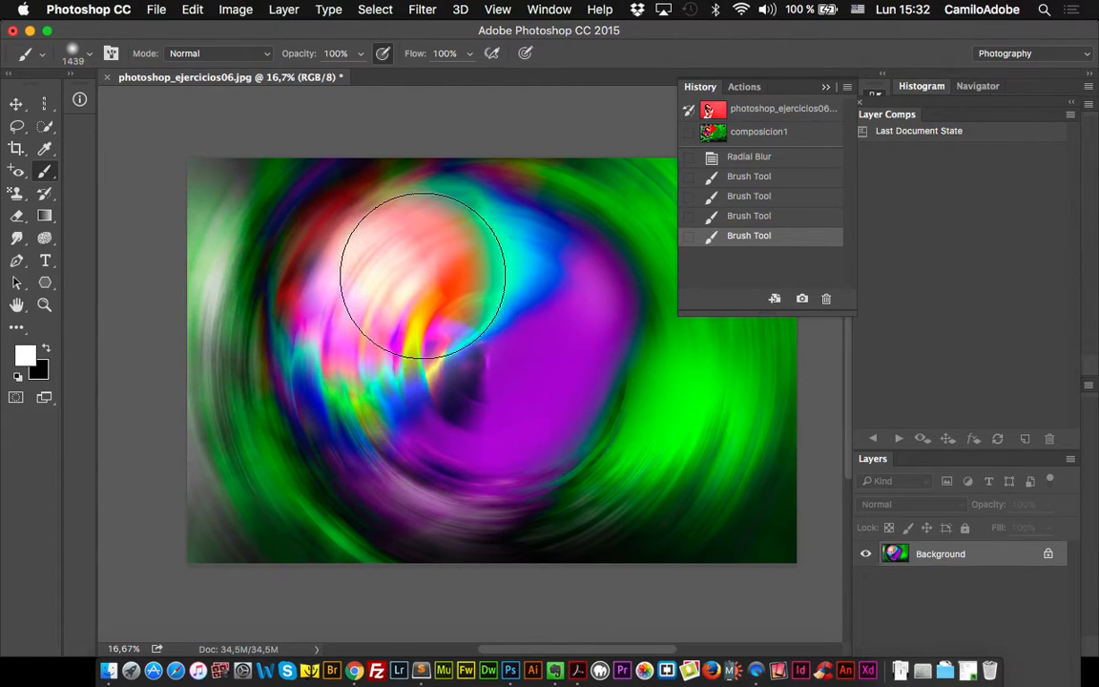
pyautogui.click(410, 267)
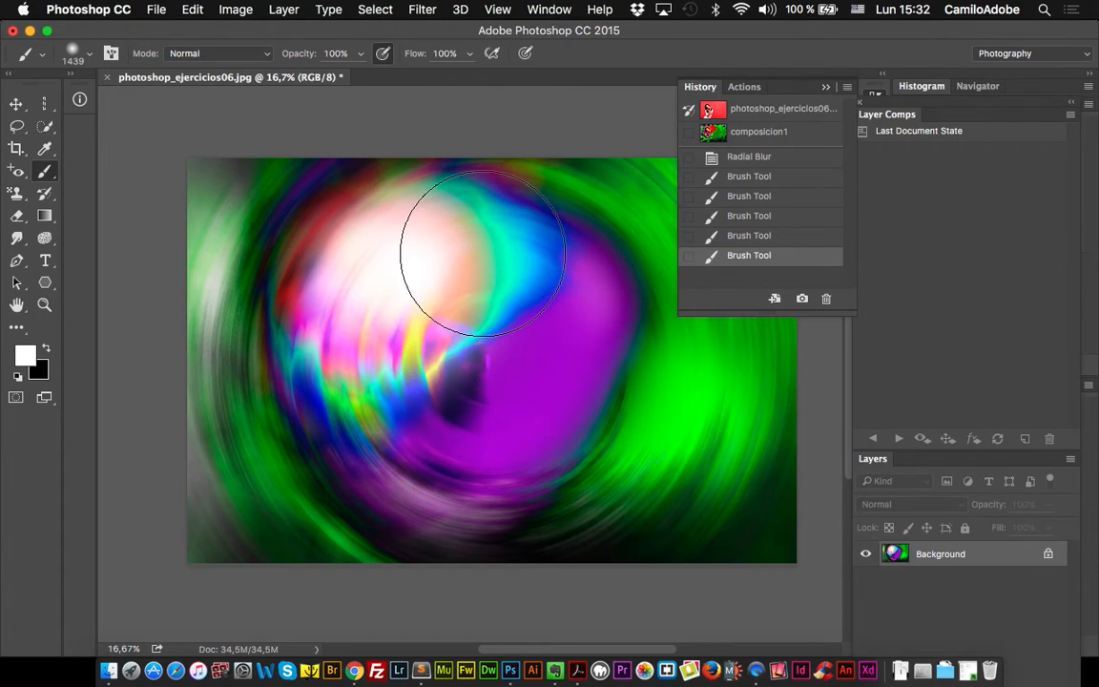
pyautogui.press('super+z')
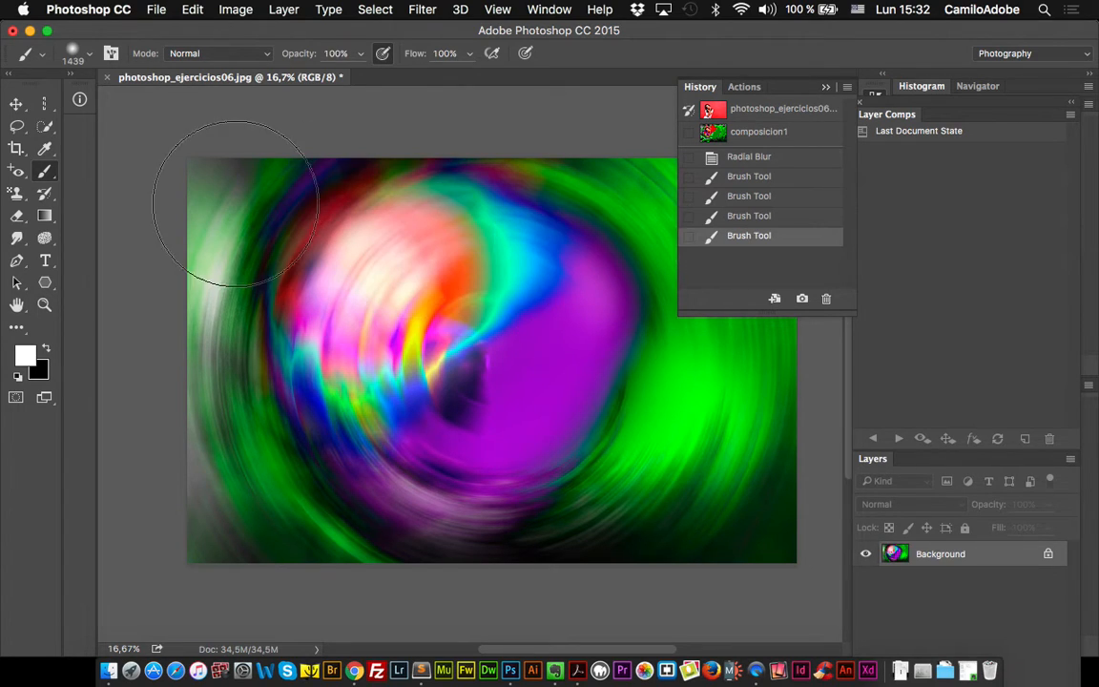
# Paint the original photo back over the woman's face and hair with the History Brush, using the 1439 px soft round tip.
pyautogui.click(48, 197)
pyautogui.moveTo(372, 256)
pyautogui.mouseDown()
pyautogui.moveTo(356, 243)
pyautogui.moveTo(336, 263)
pyautogui.moveTo(348, 291)
pyautogui.mouseUp()
pyautogui.press('super+z')
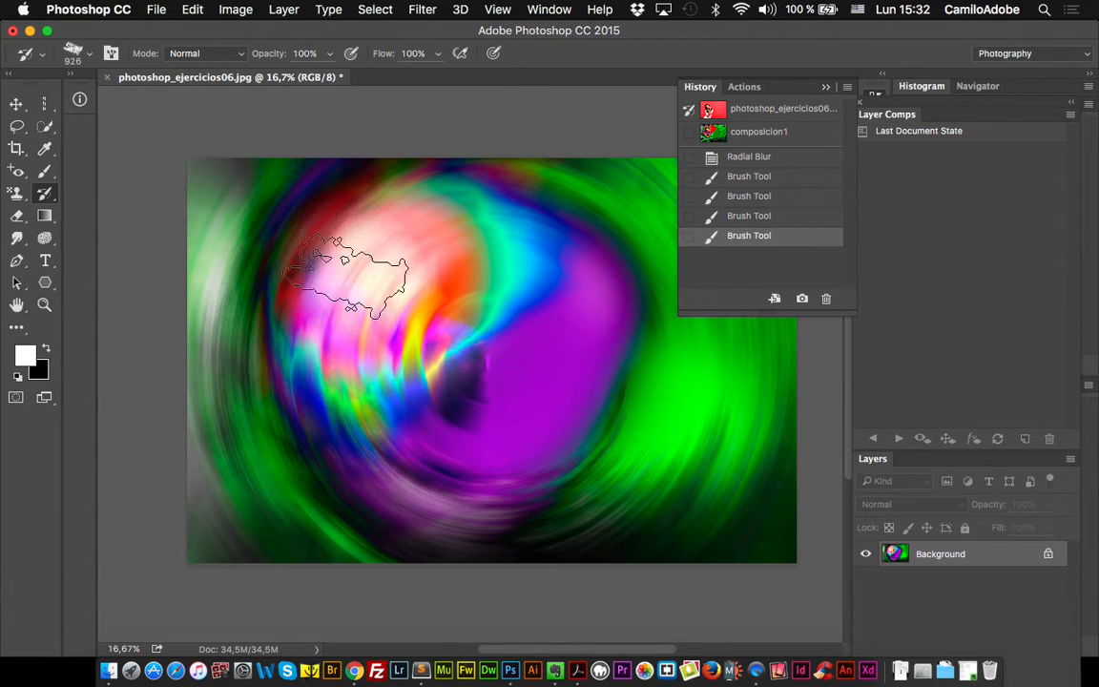
pyautogui.click(86, 58)
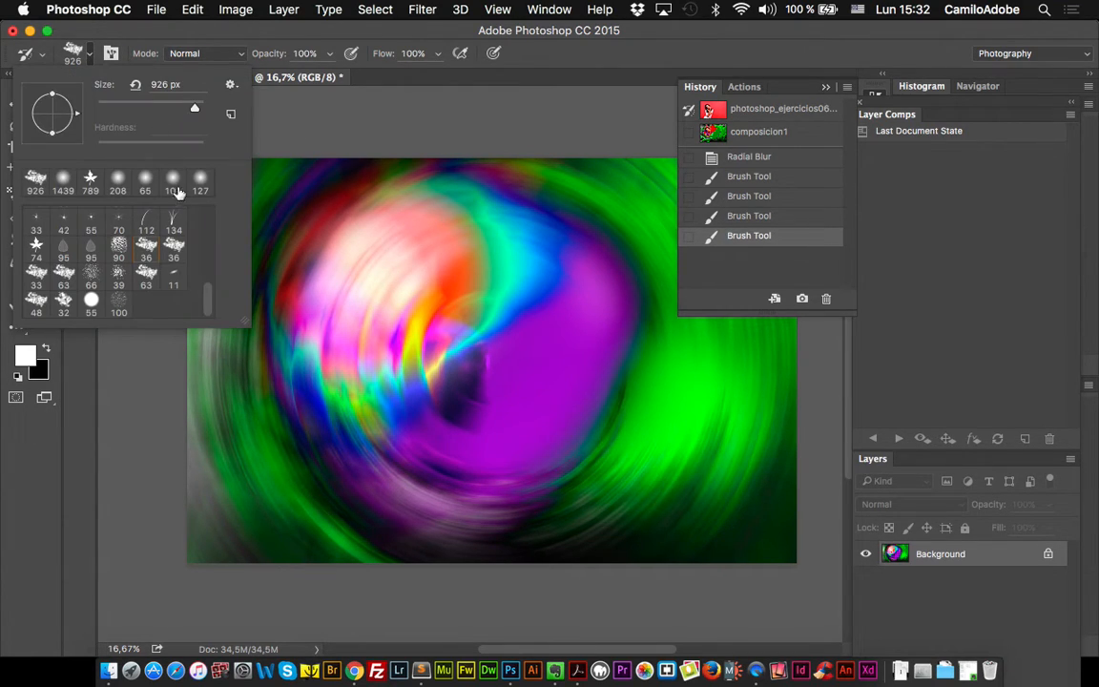
pyautogui.click(63, 179)
pyautogui.moveTo(402, 231); pyautogui.dragTo(343, 269)
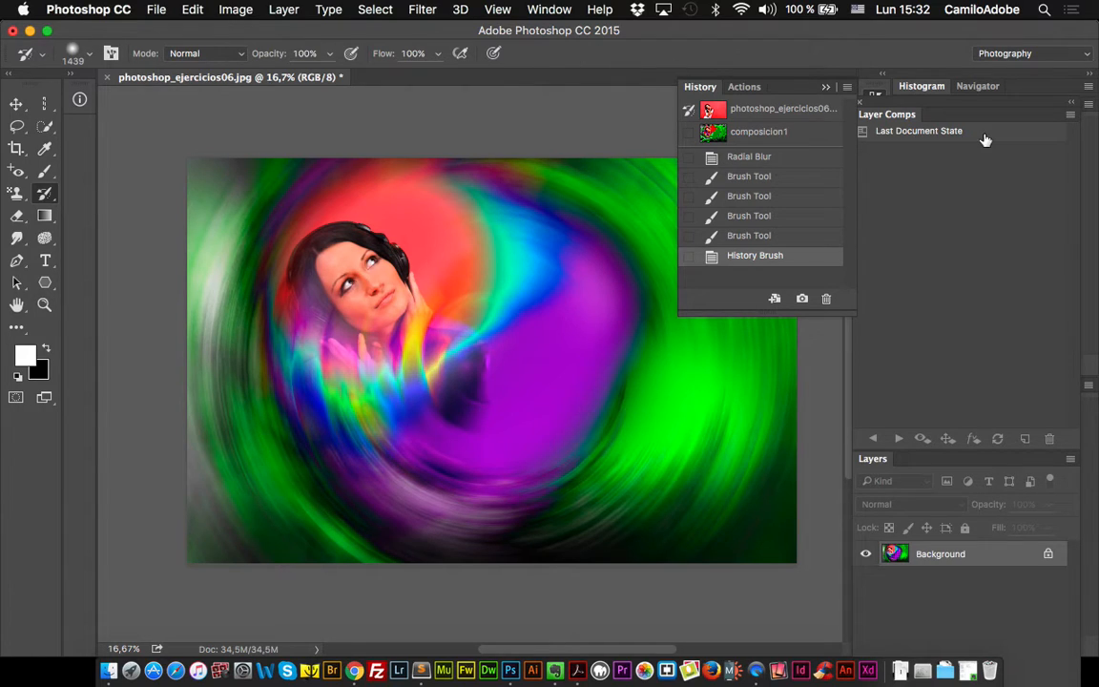
# Create a new history snapshot of the painted swirl and compare it with composicion1, ending on the new snapshot.
pyautogui.click(801, 299)
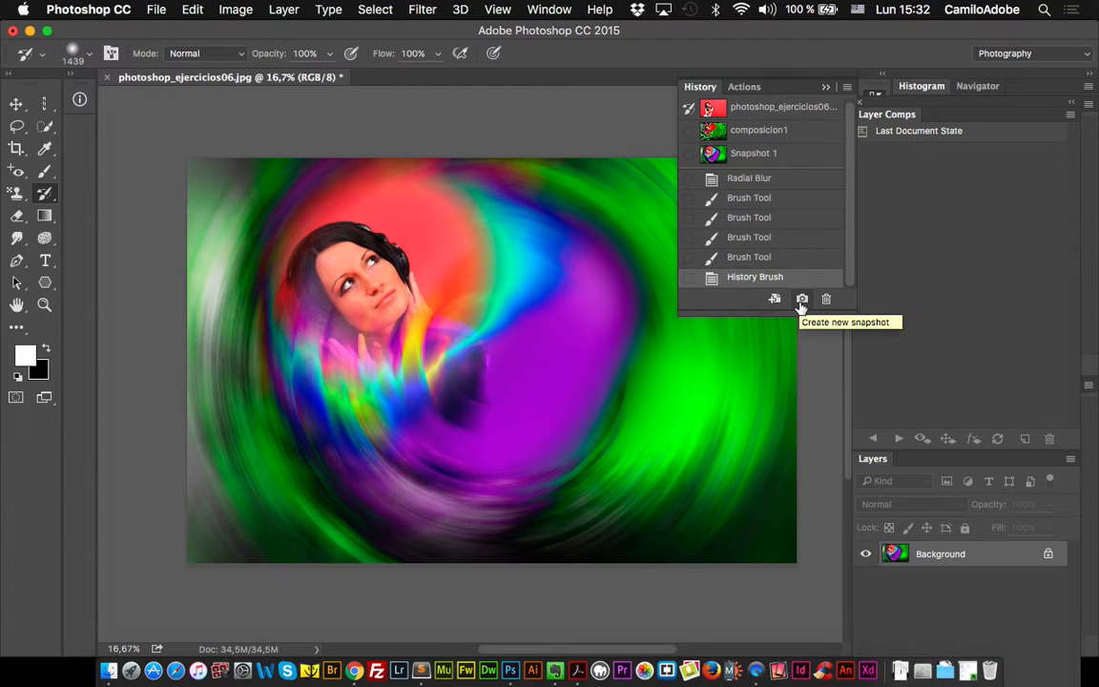
pyautogui.click(763, 131)
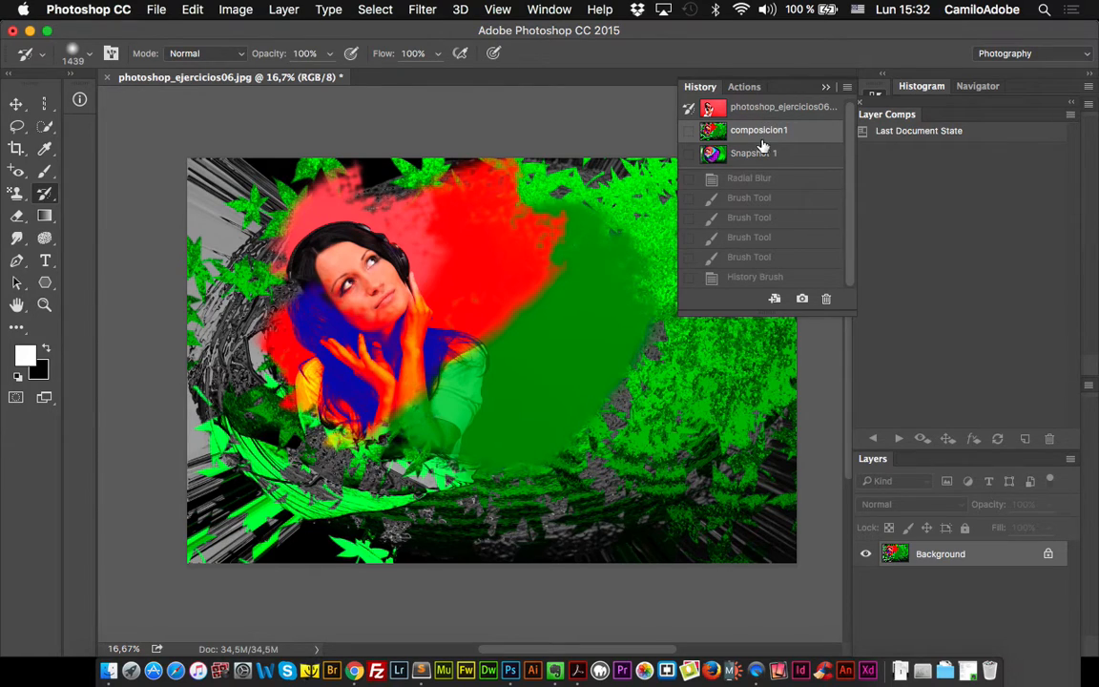
pyautogui.click(763, 152)
pyautogui.click(776, 132)
pyautogui.click(769, 156)
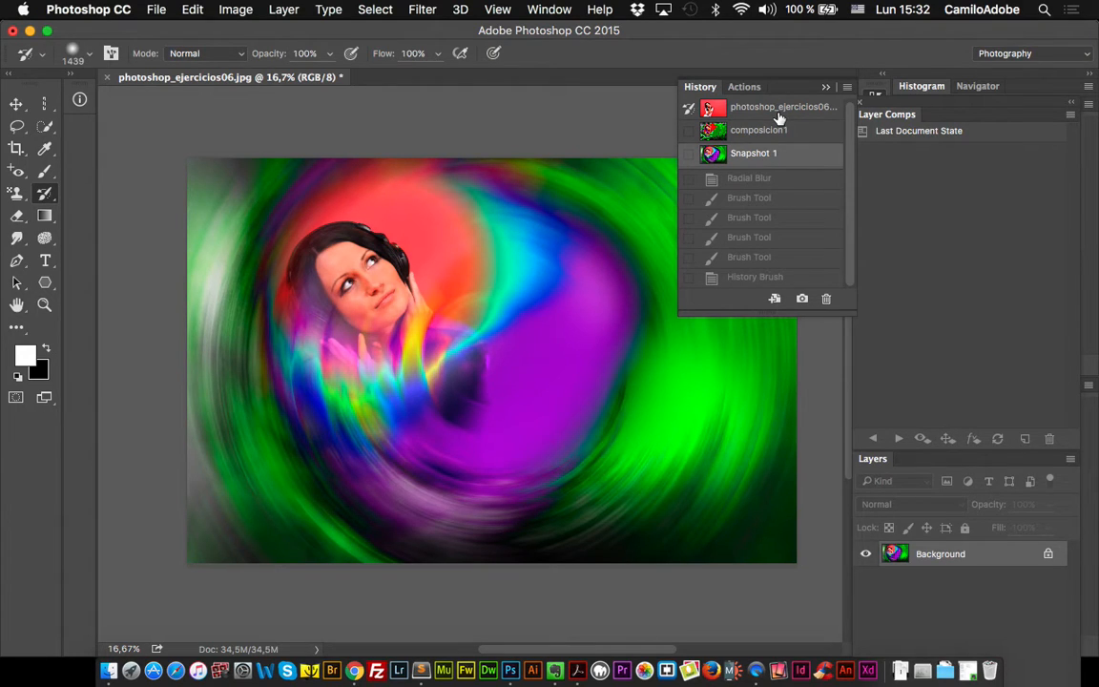
# Compare the original photo and composicion1 with Snapshot 1, and rename Snapshot 1 as composicion2.
pyautogui.click(780, 112)
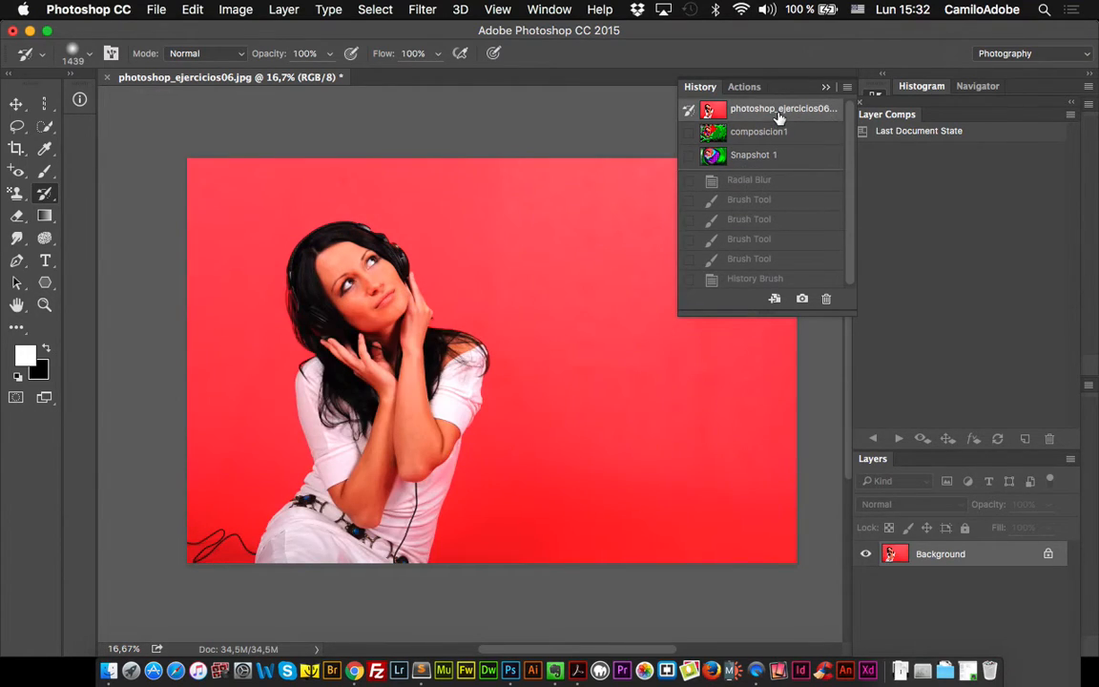
pyautogui.click(768, 132)
pyautogui.click(760, 157)
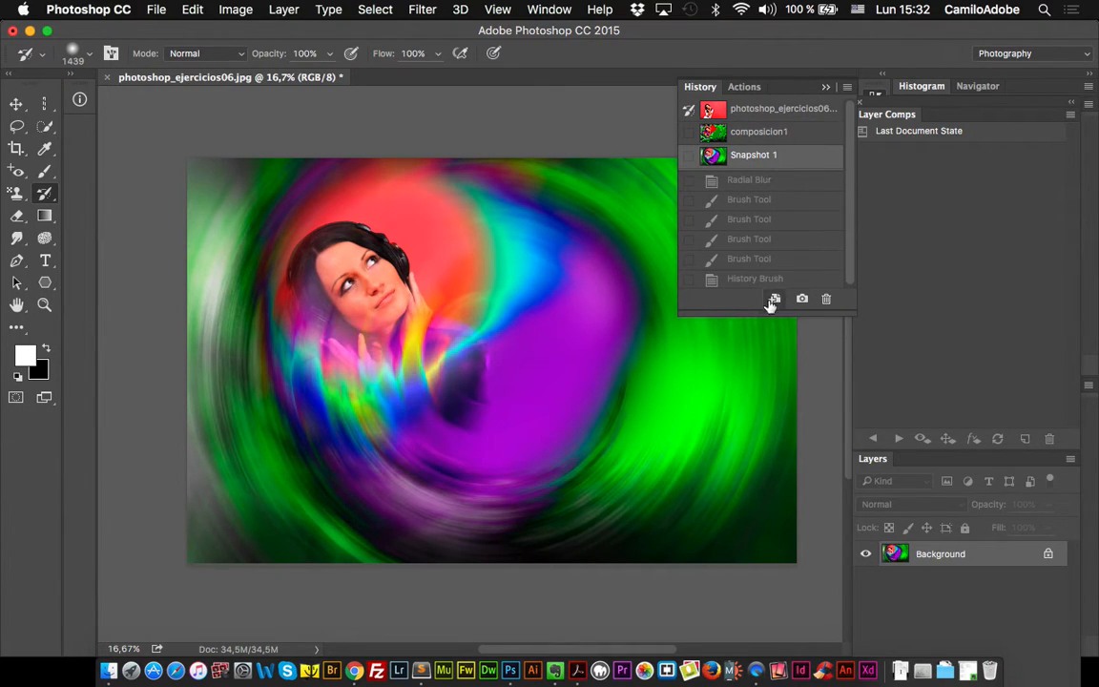
pyautogui.doubleClick(753, 155)
pyautogui.write('composicion2')
# Create separate new documents from the composicion2 and composicion1 snapshots of photoshop_ejercicios06.jpg.
pyautogui.click(774, 298)
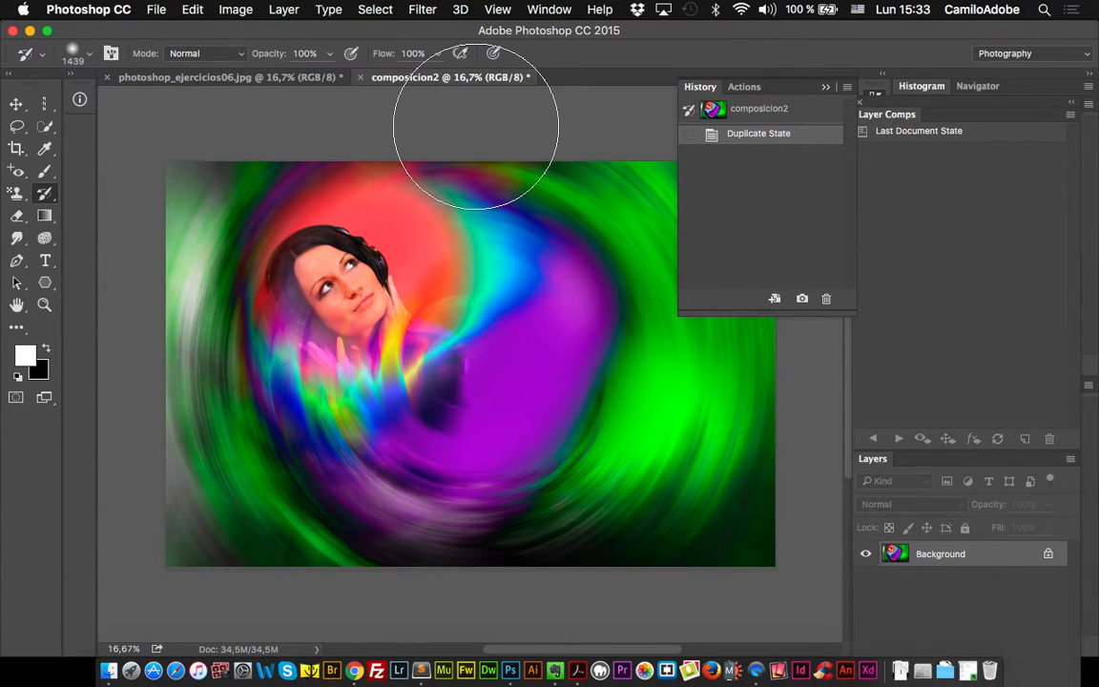
pyautogui.click(15, 103)
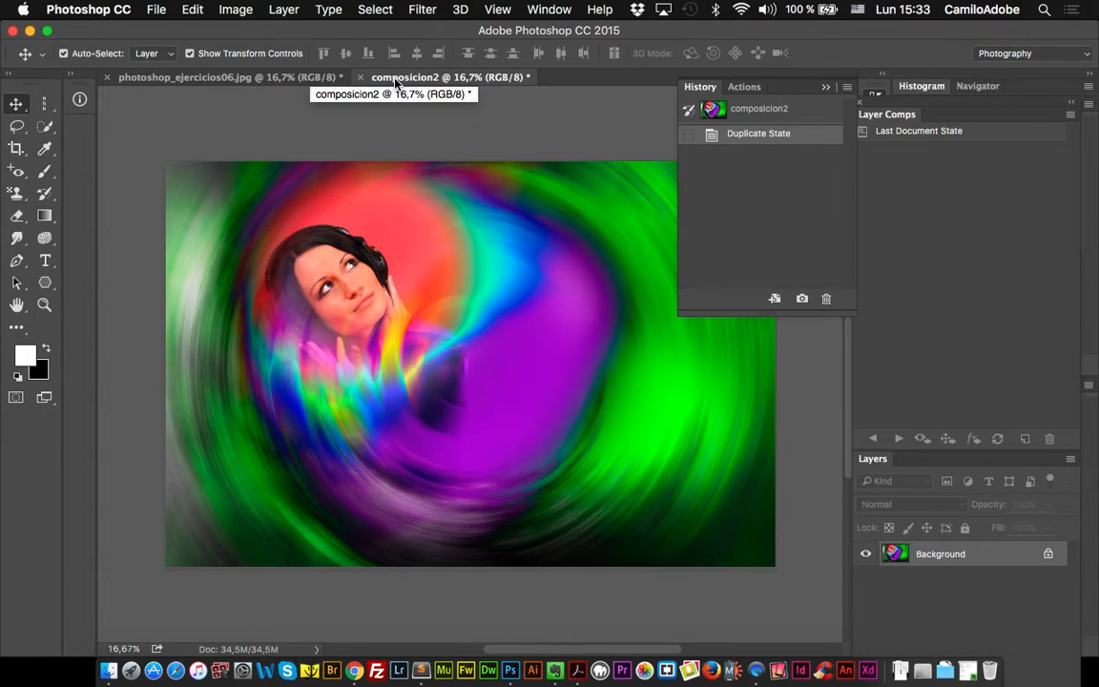
pyautogui.click(258, 80)
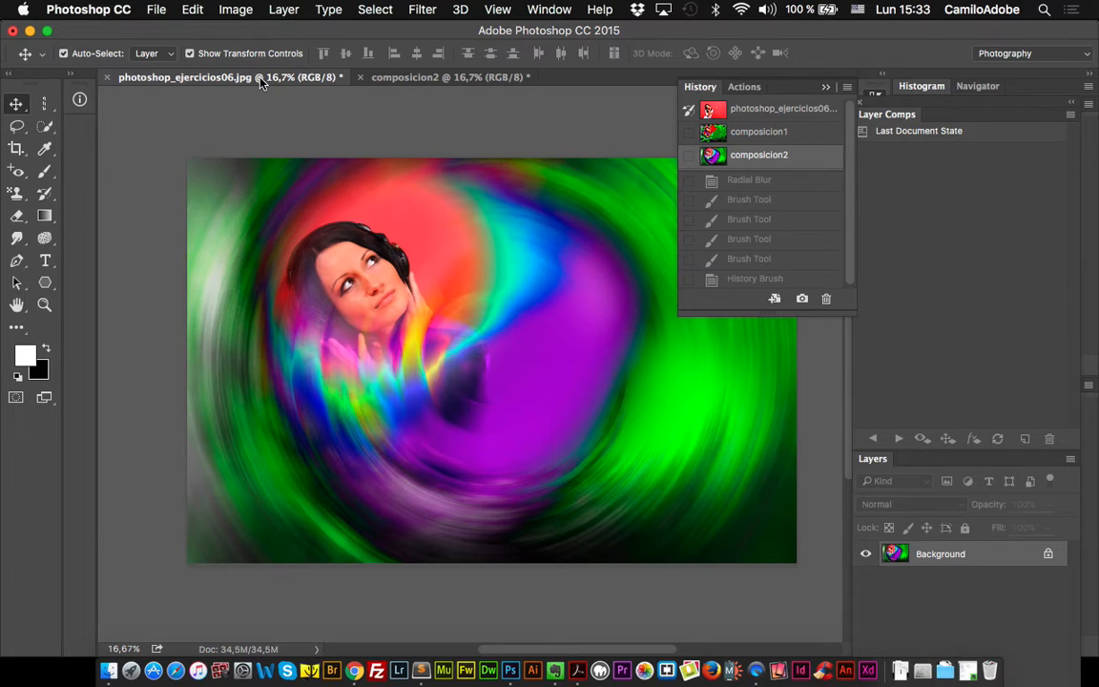
pyautogui.click(768, 132)
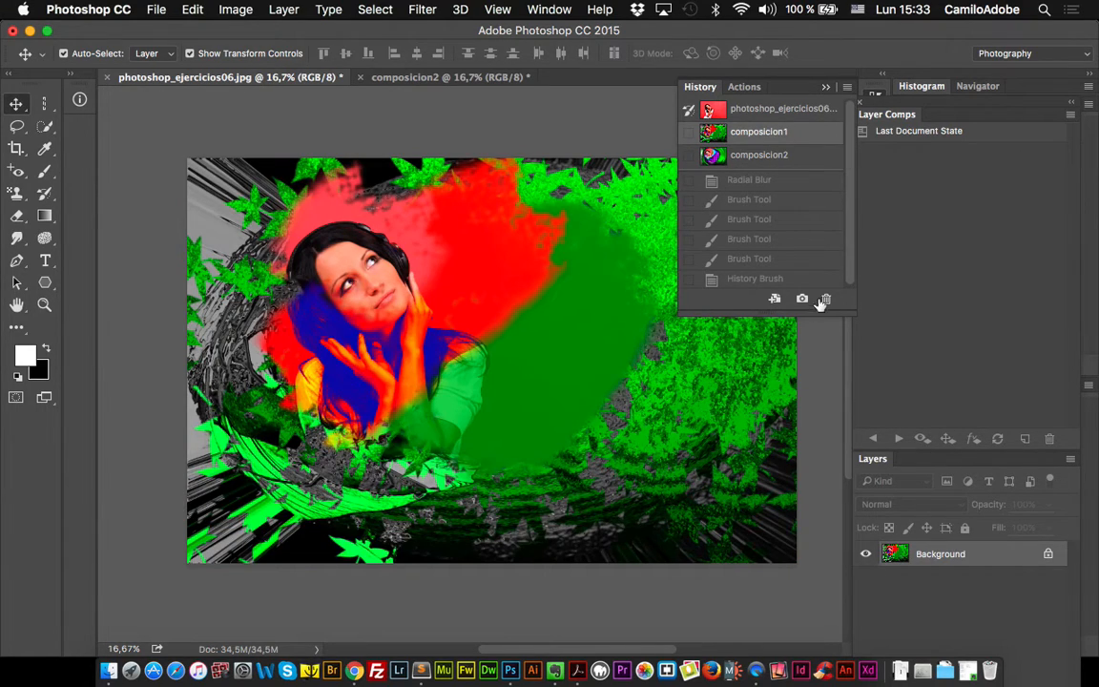
pyautogui.click(774, 300)
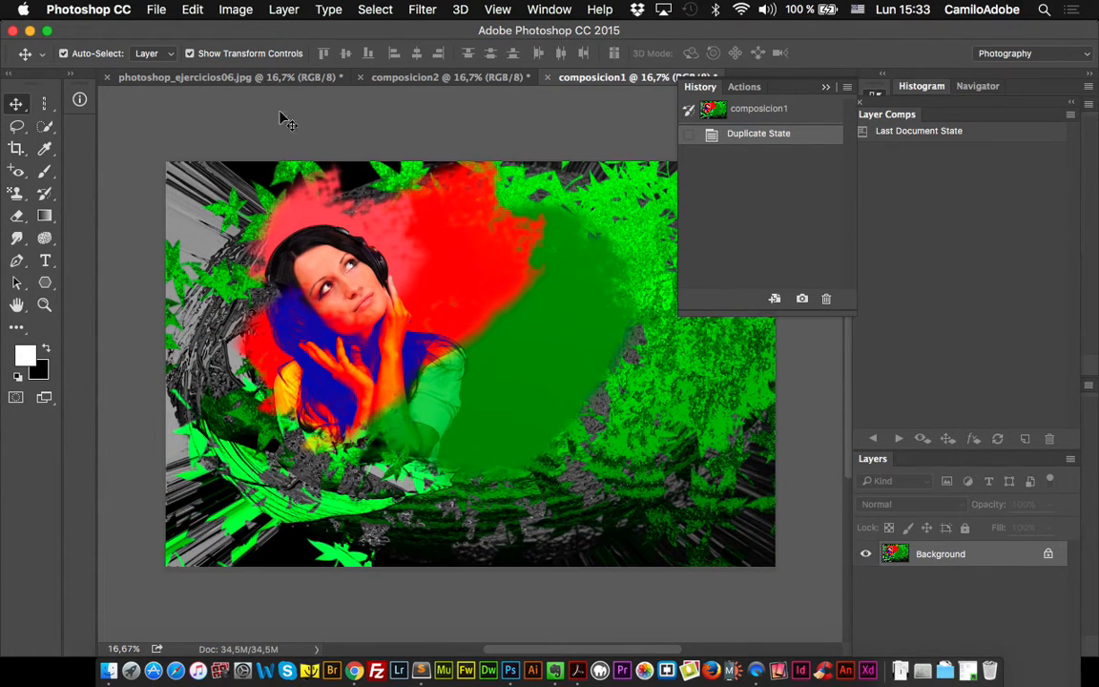
# Restore photoshop_ejercicios06.jpg to its original snapshot and bring composicion1 and composicion2 in as layers stacked over the photo.
pyautogui.click(205, 76)
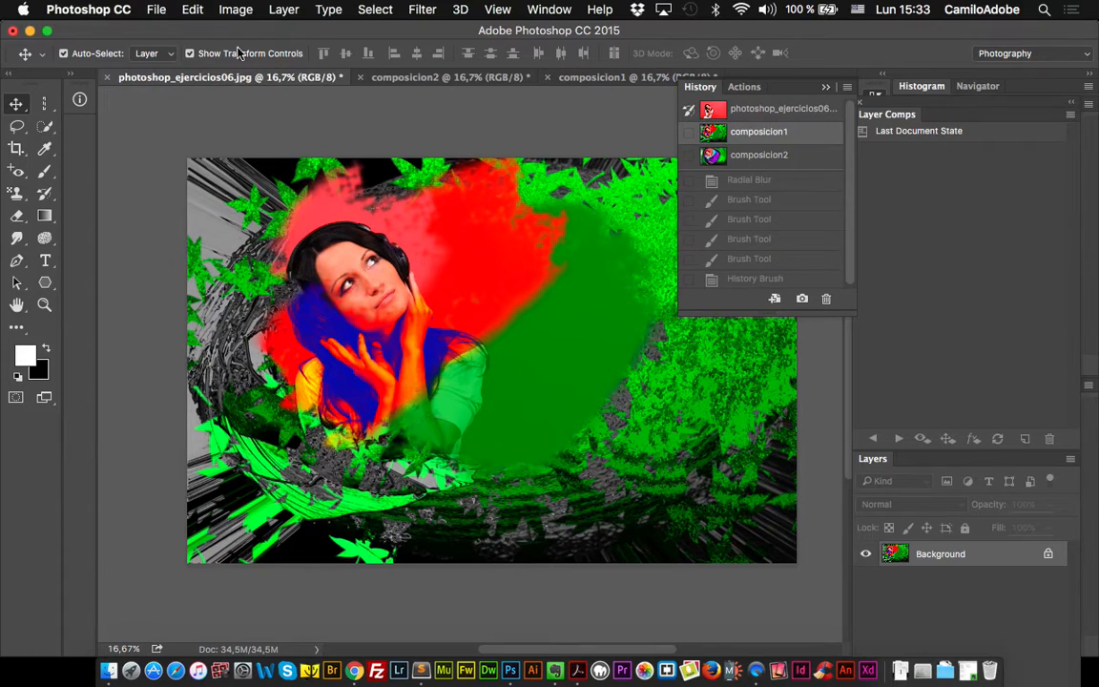
pyautogui.click(766, 111)
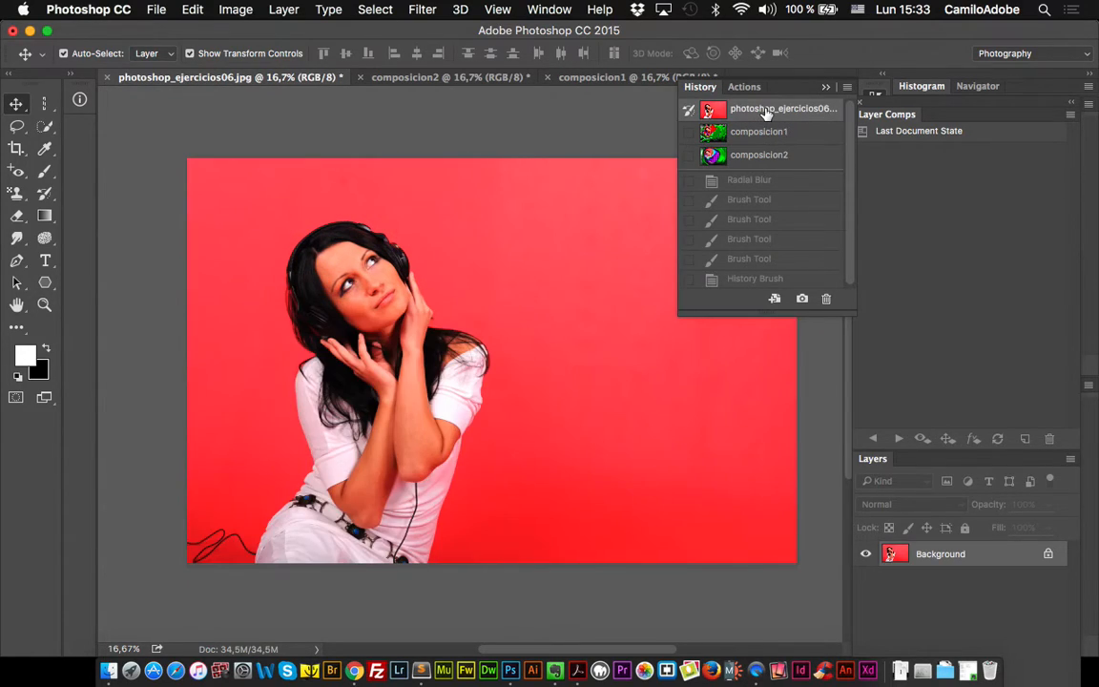
pyautogui.click(432, 80)
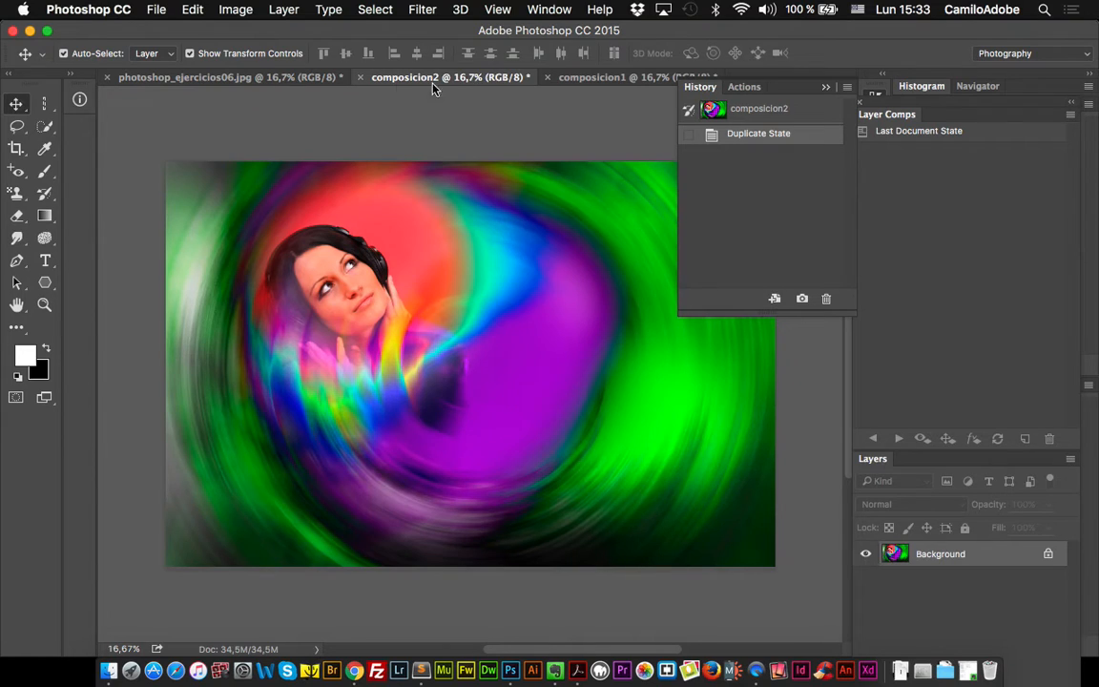
pyautogui.moveTo(345, 234); pyautogui.dragTo(368, 257)
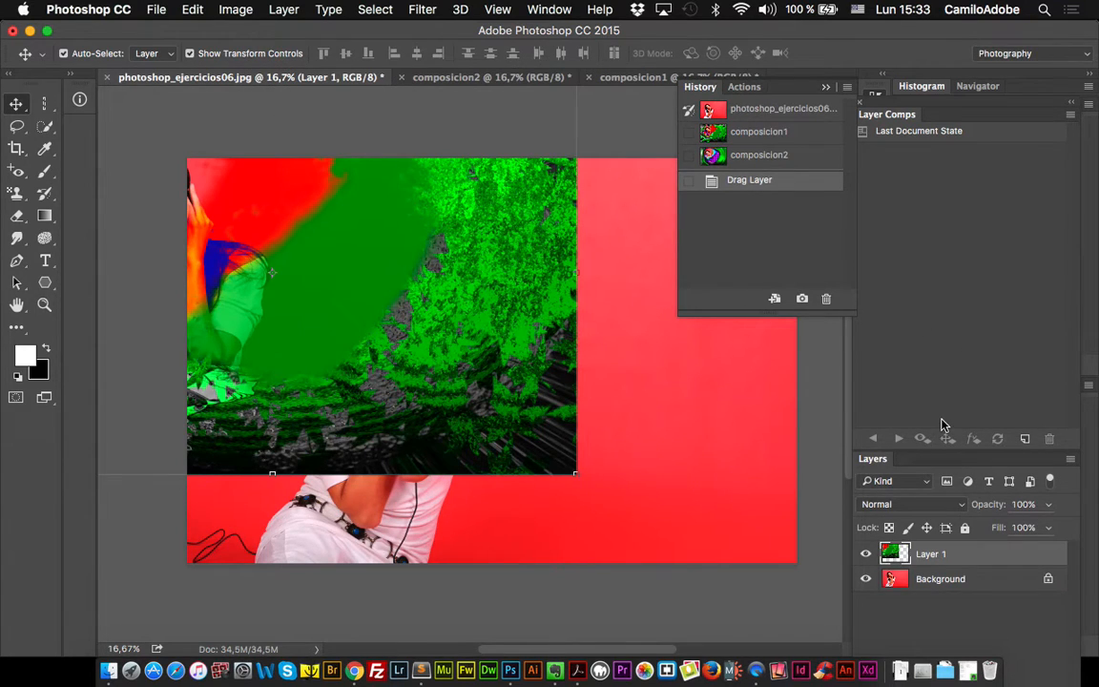
pyautogui.moveTo(490, 327); pyautogui.dragTo(704, 408)
pyautogui.click(491, 77)
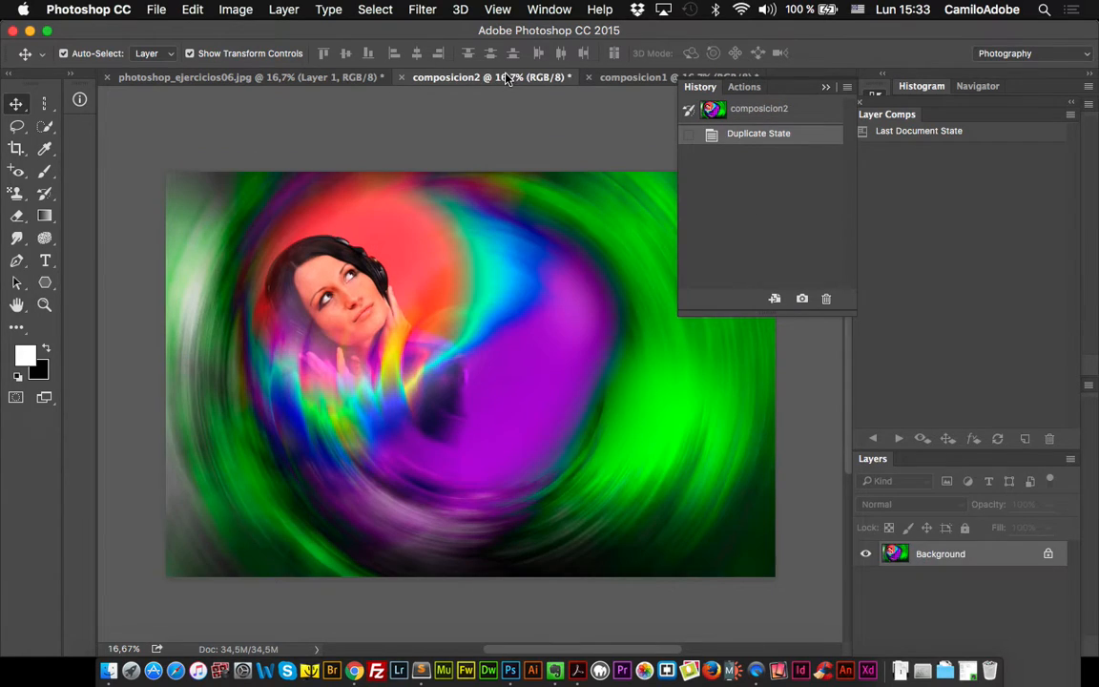
pyautogui.moveTo(256, 67); pyautogui.dragTo(533, 288)
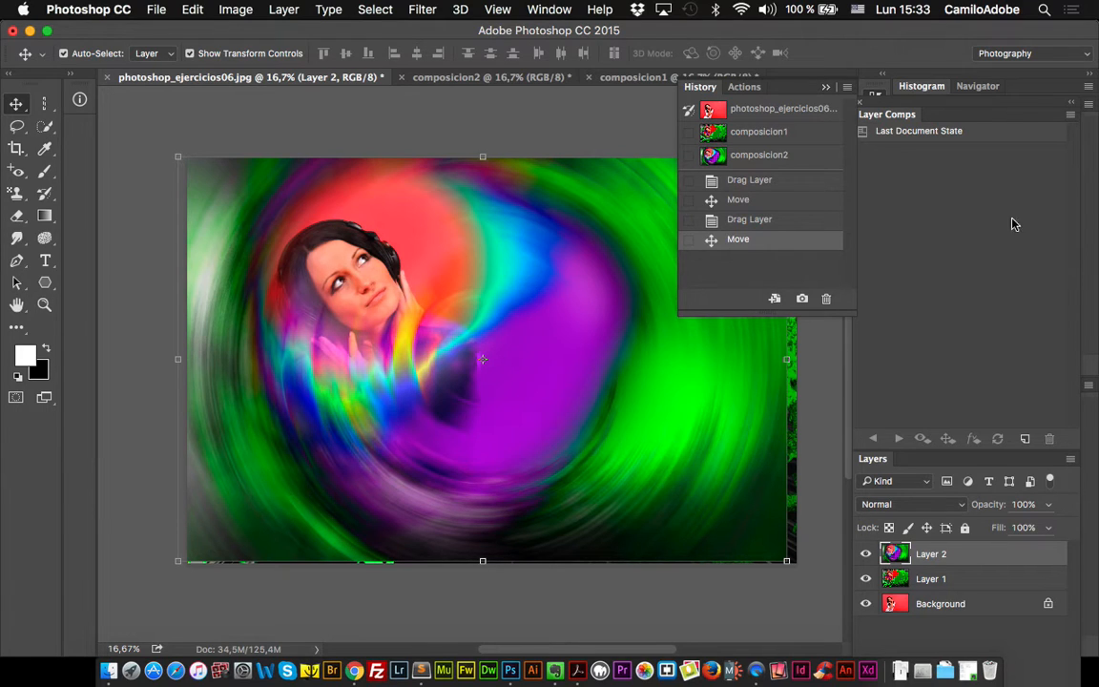
# Dock the Layer Comps panel above the Layers panel and collapse the History panel.
pyautogui.moveTo(906, 106); pyautogui.dragTo(903, 82)
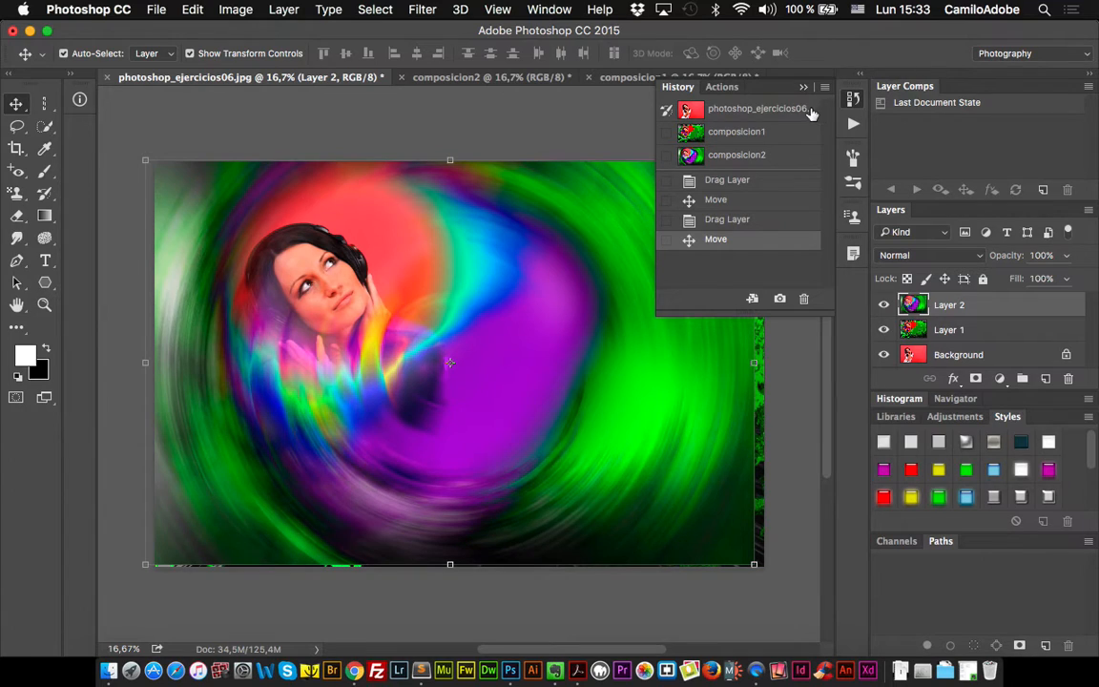
pyautogui.click(561, 10)
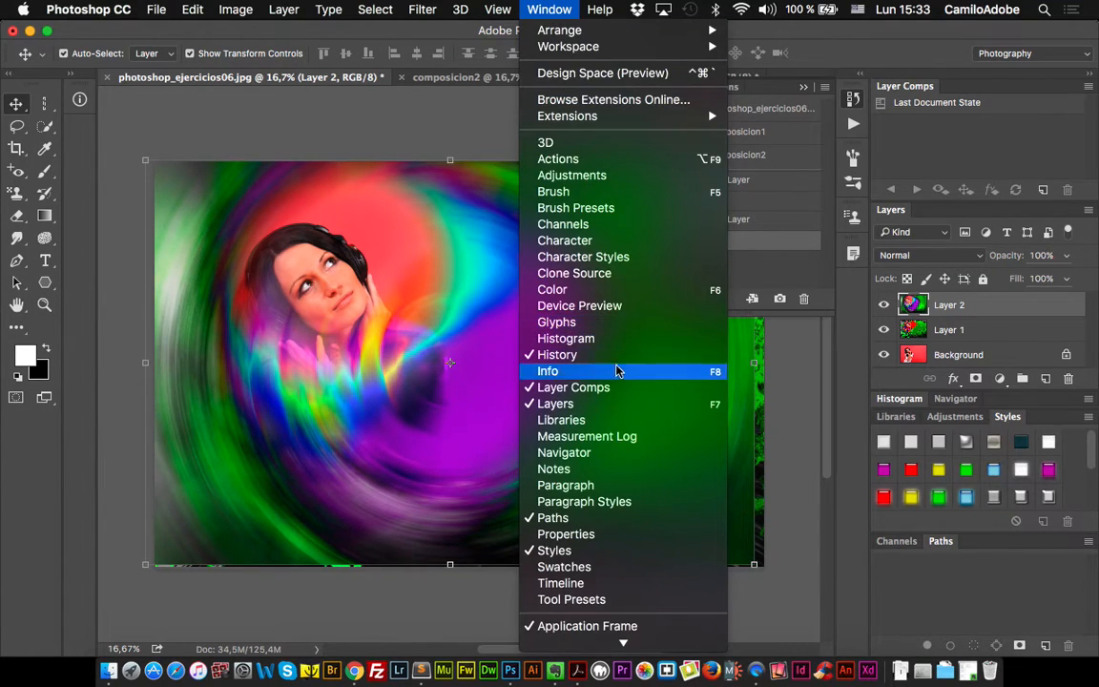
pyautogui.click(926, 156)
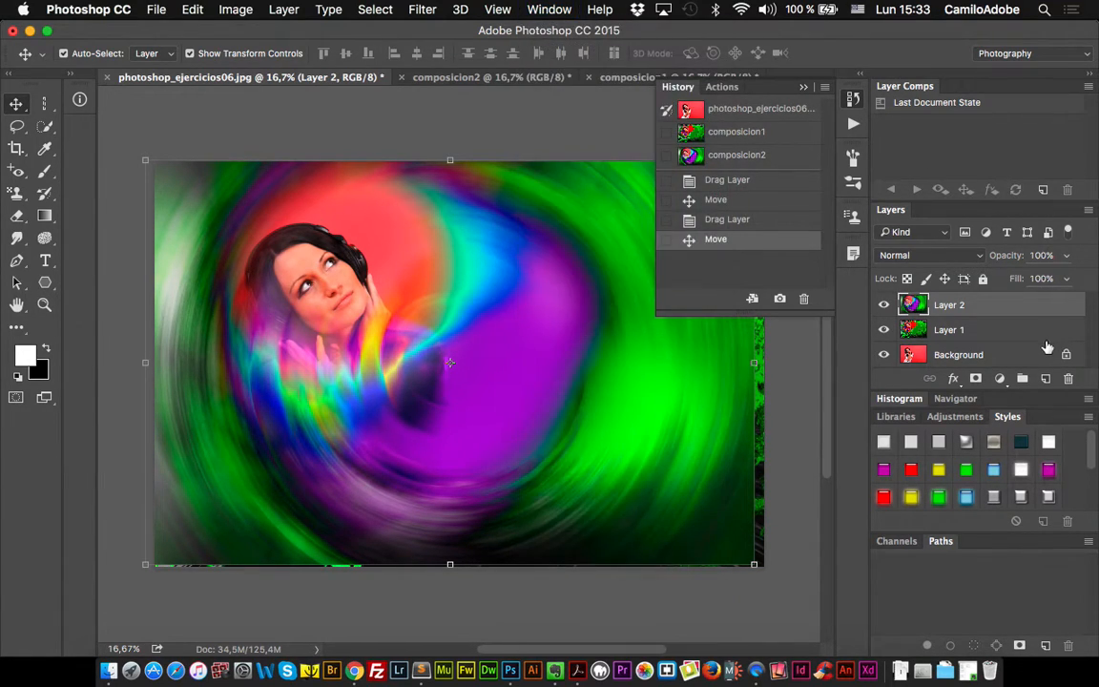
pyautogui.click(802, 87)
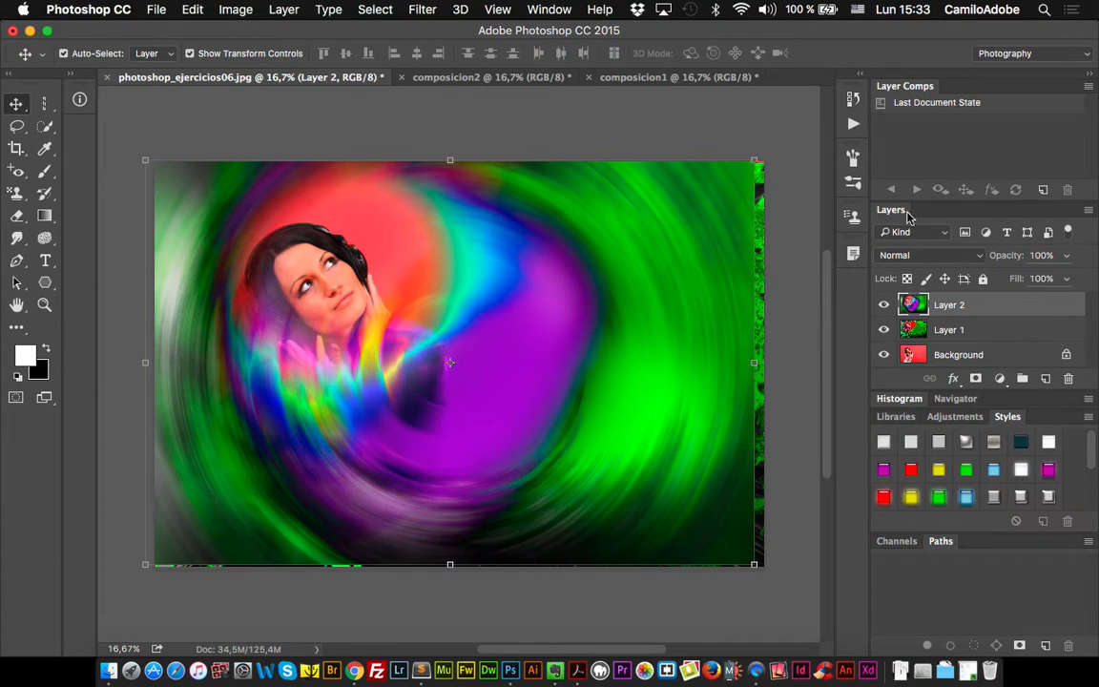
# Set the blend mode of both Layer 2 and Layer 1 to Overlay.
pyautogui.click(916, 329)
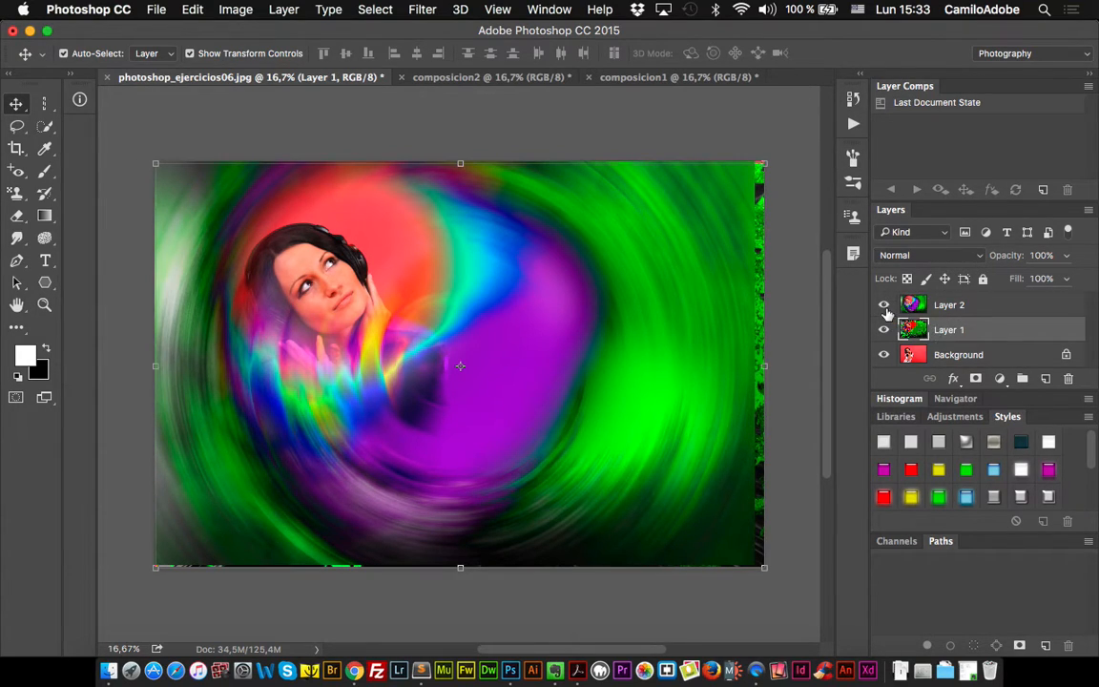
pyautogui.click(916, 304)
pyautogui.click(918, 255)
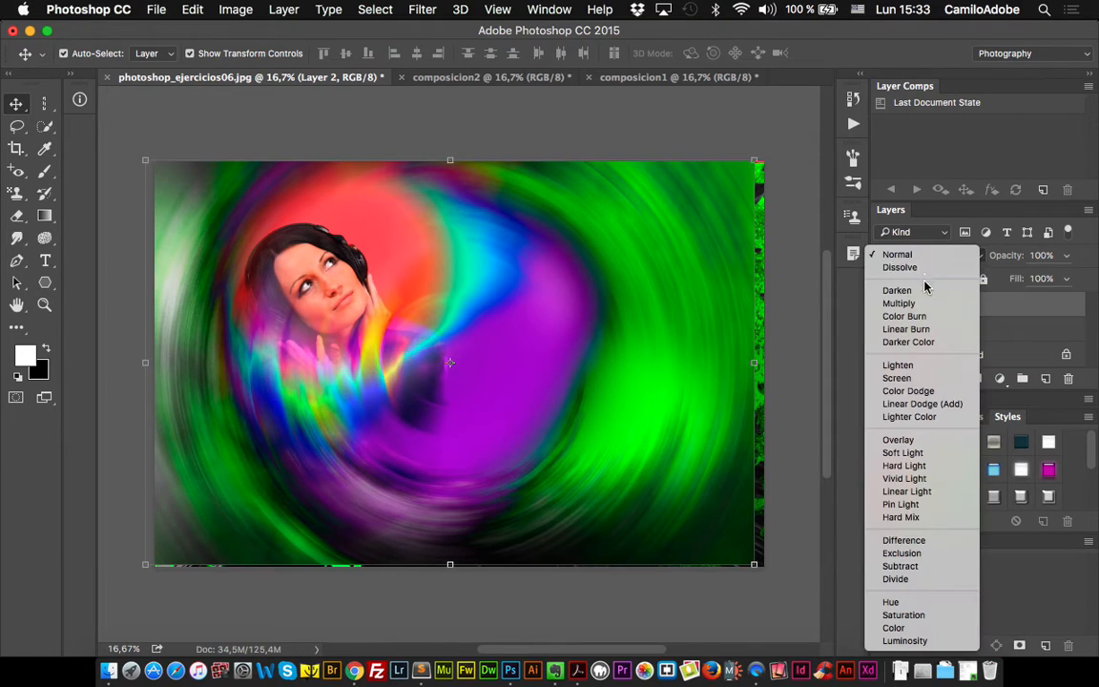
pyautogui.click(906, 440)
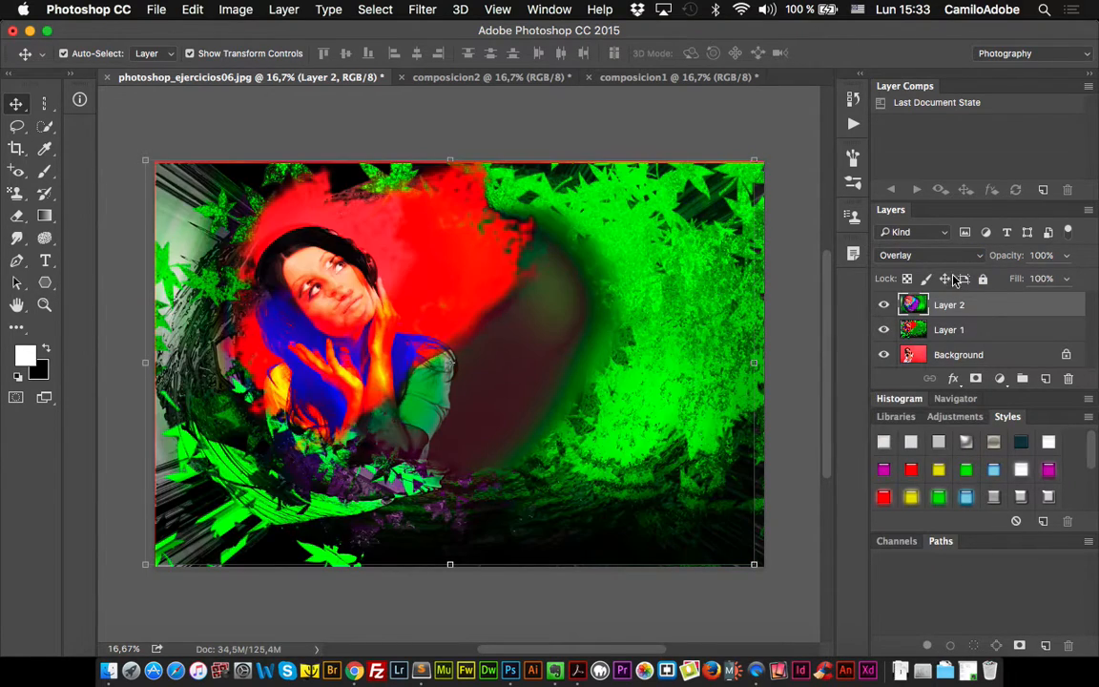
pyautogui.click(961, 331)
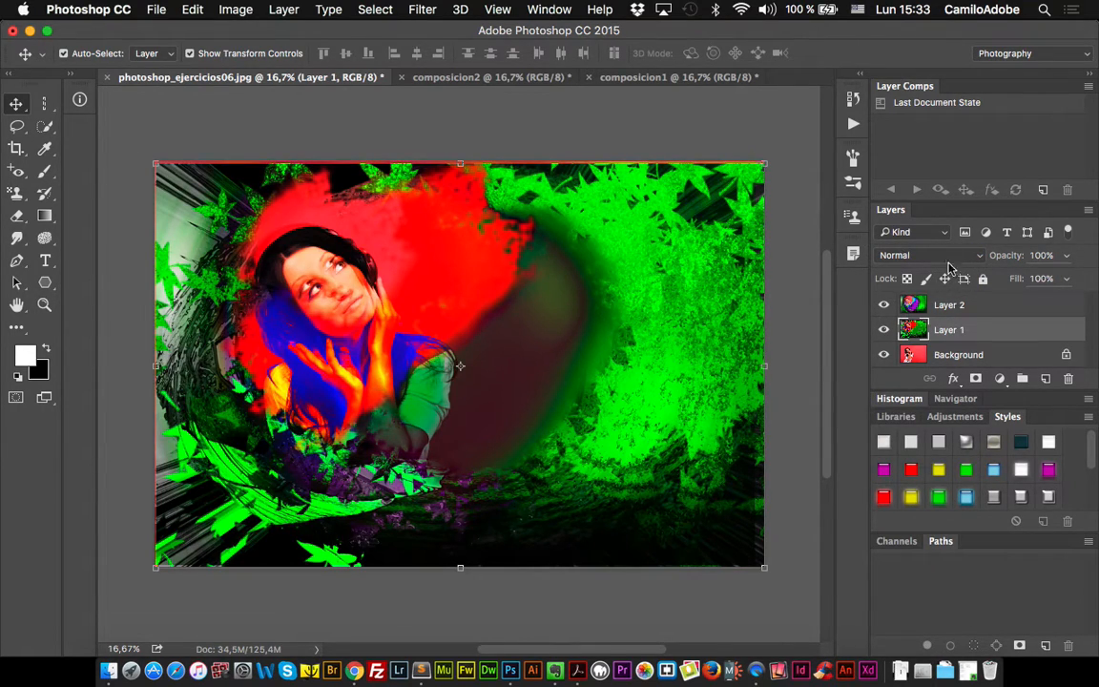
pyautogui.click(932, 254)
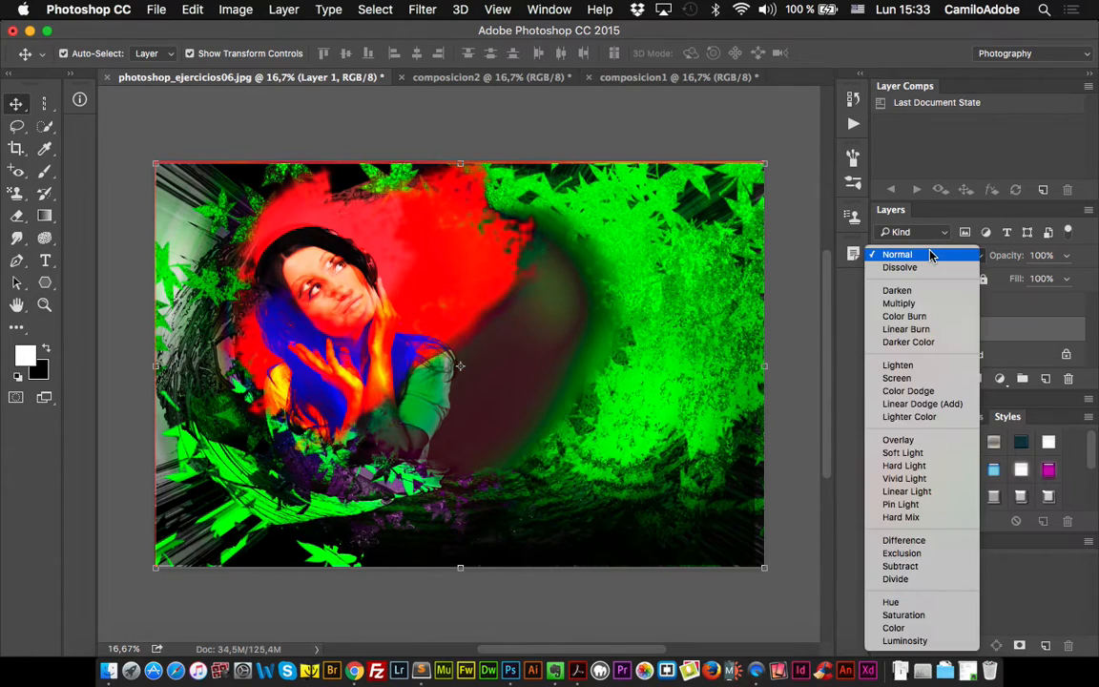
pyautogui.click(901, 443)
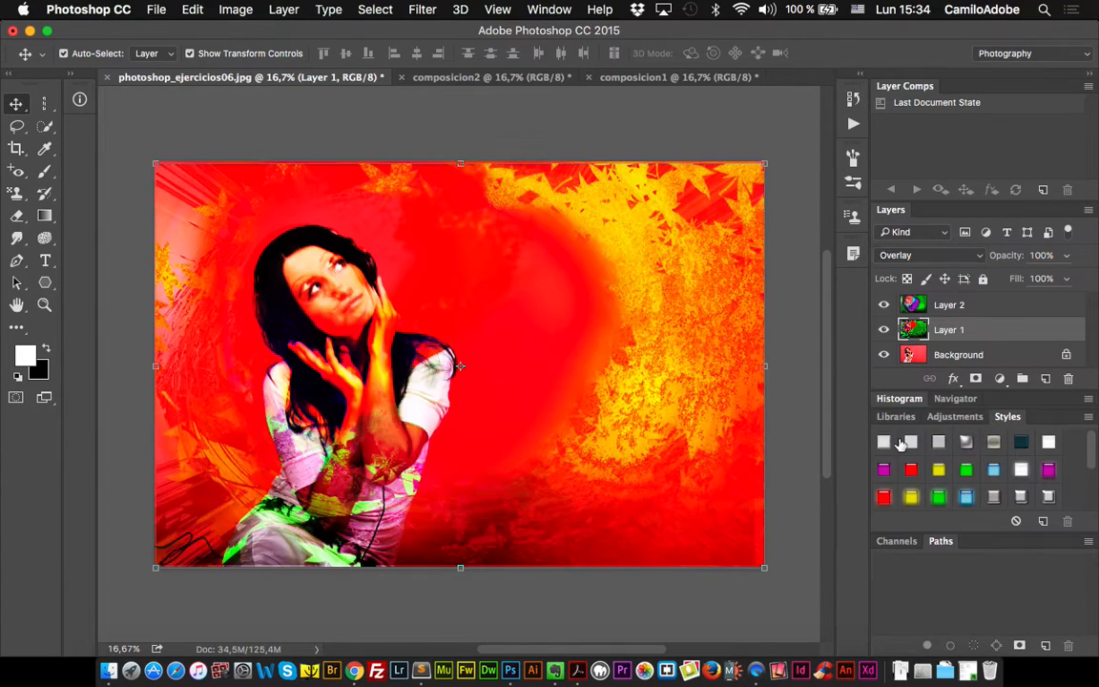
# Select Layer 1 and Layer 2 together and align their horizontal centers.
pyautogui.click(963, 359)
pyautogui.click(961, 329)
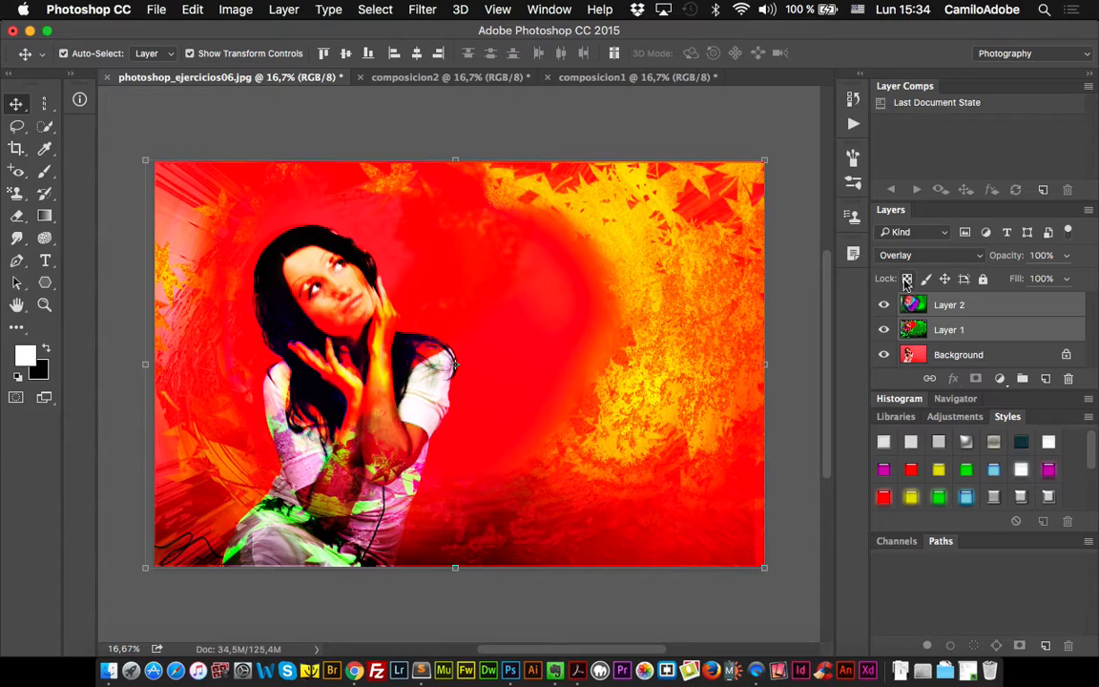
pyautogui.click(965, 354)
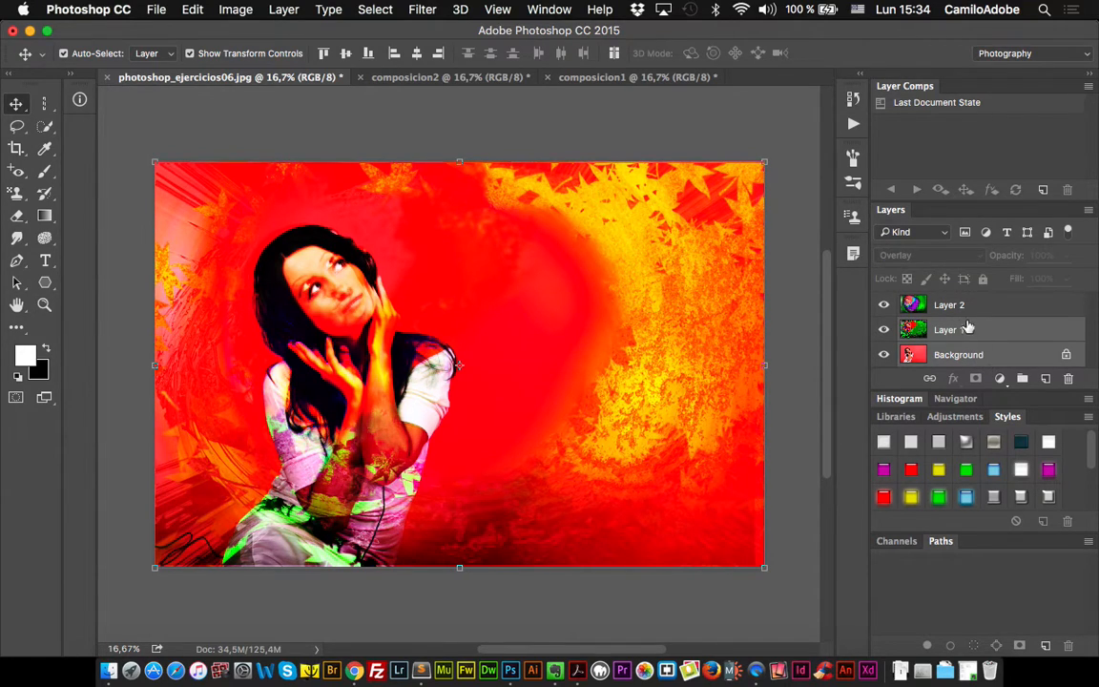
pyautogui.click(961, 304)
pyautogui.keyDown('shift'); pyautogui.click(944, 328); pyautogui.keyUp('shift')
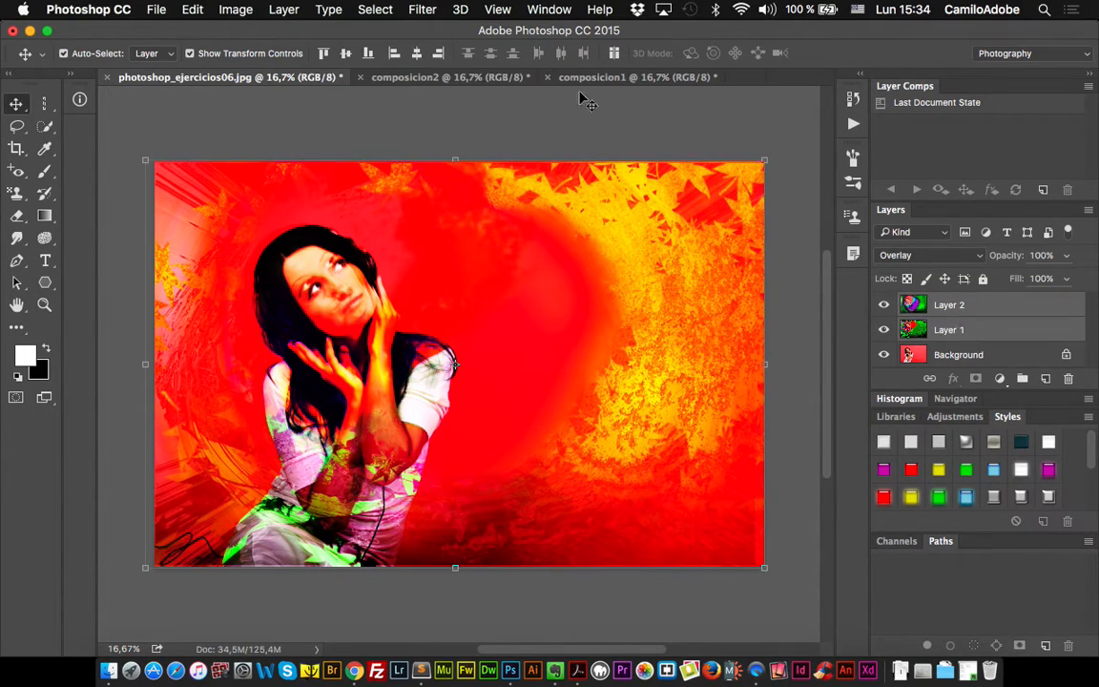
pyautogui.click(418, 54)
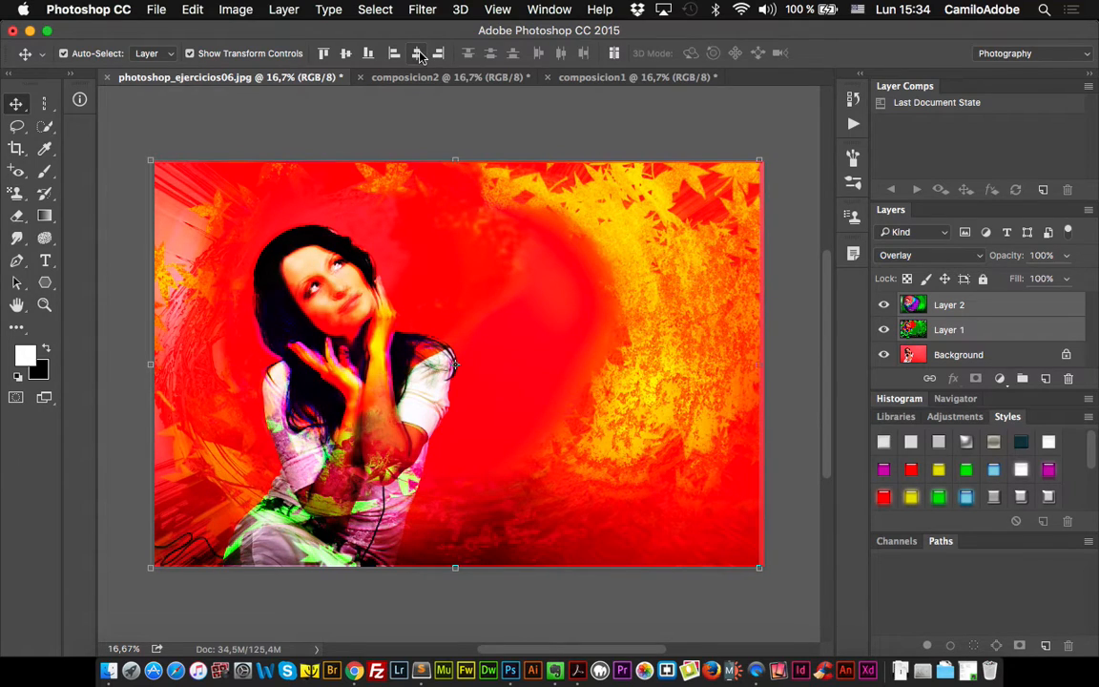
# Unlock the Background layer and align all three layers by their horizontal and vertical centers.
pyautogui.click(1065, 353)
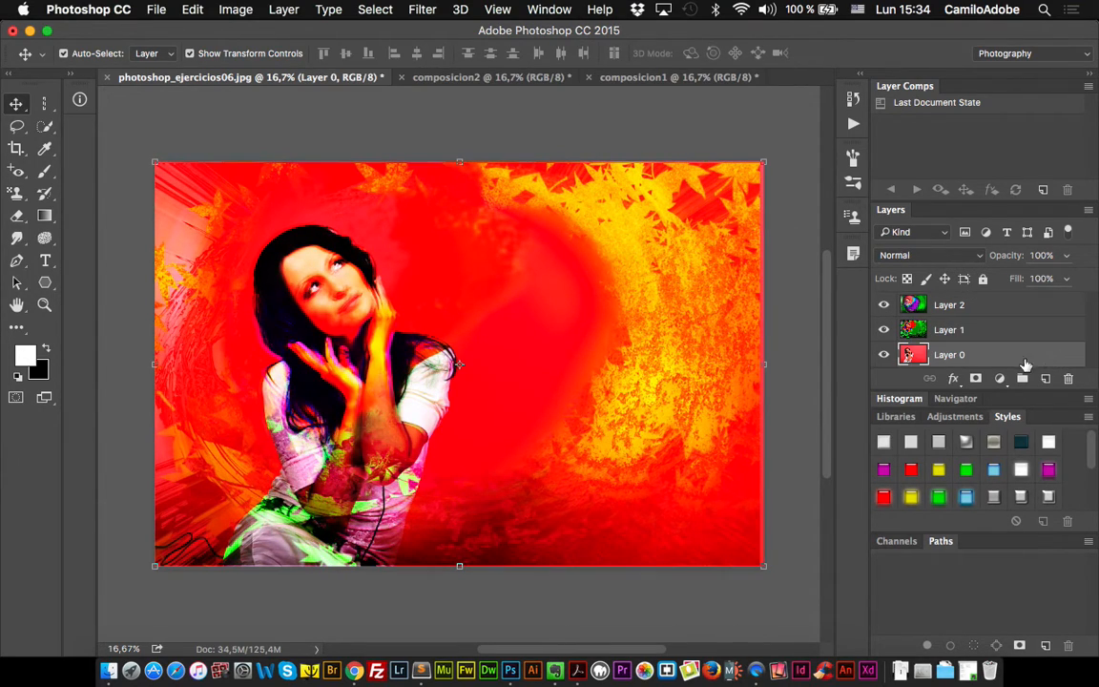
pyautogui.keyDown('shift'); pyautogui.click(999, 332); pyautogui.keyUp('shift')
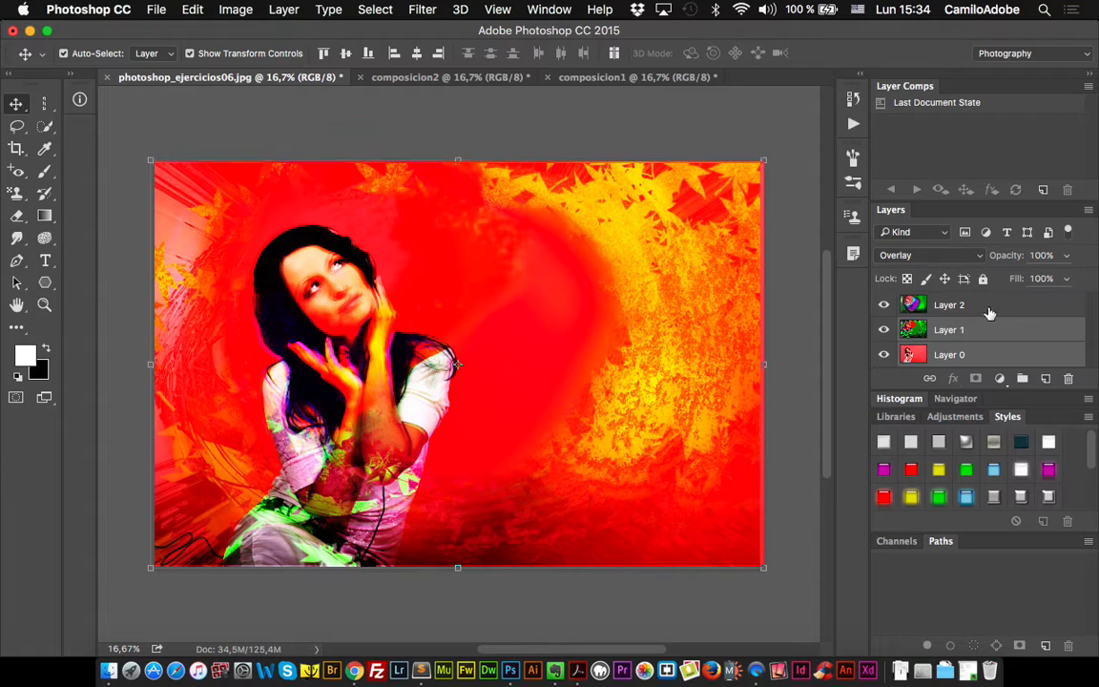
pyautogui.keyDown('shift'); pyautogui.click(988, 308); pyautogui.keyUp('shift')
pyautogui.click(416, 55)
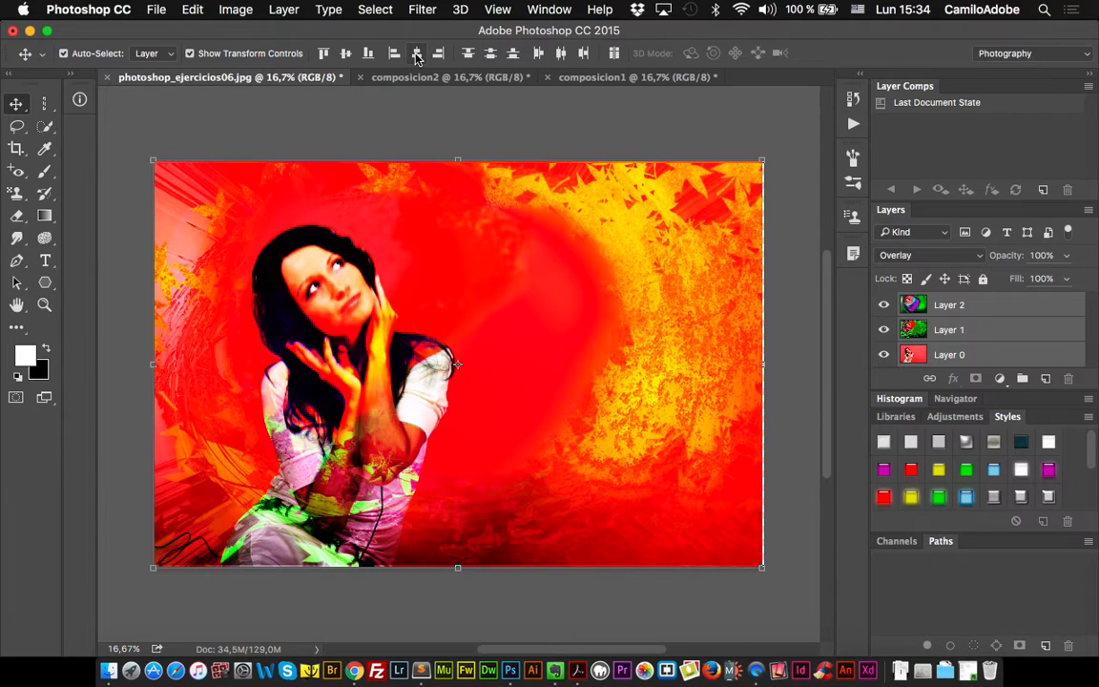
pyautogui.click(345, 55)
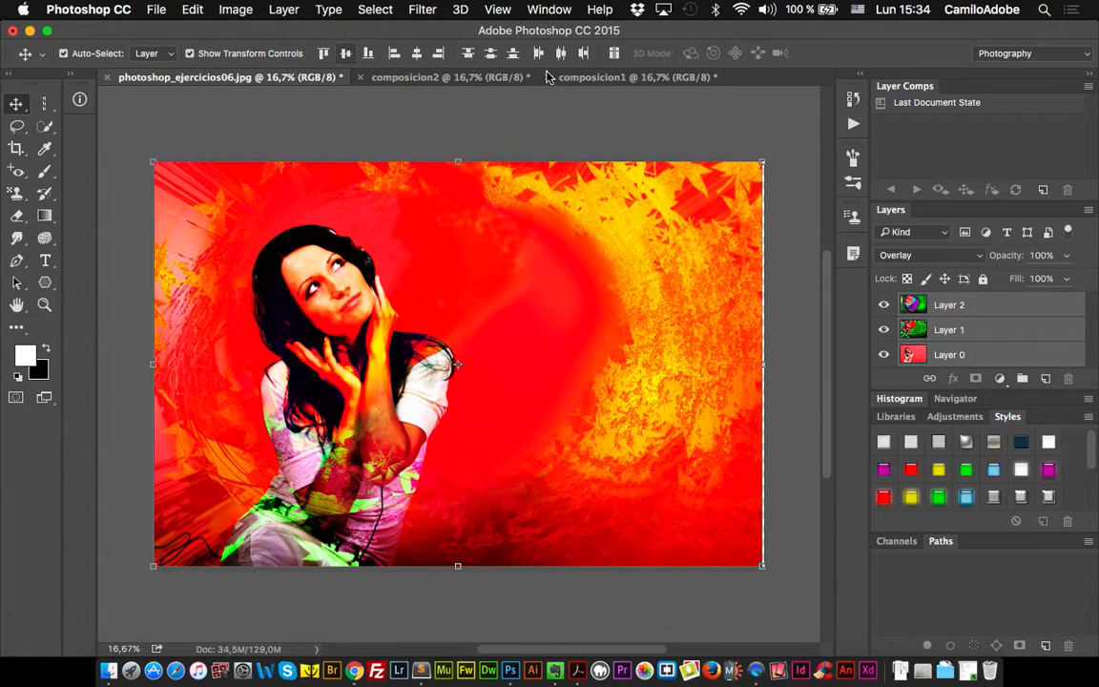
# Nudge the three aligned layers together until they cover the canvas edges, and deselect them.
pyautogui.moveTo(724, 126); pyautogui.dragTo(785, 215)
pyautogui.moveTo(788, 210); pyautogui.dragTo(790, 211)
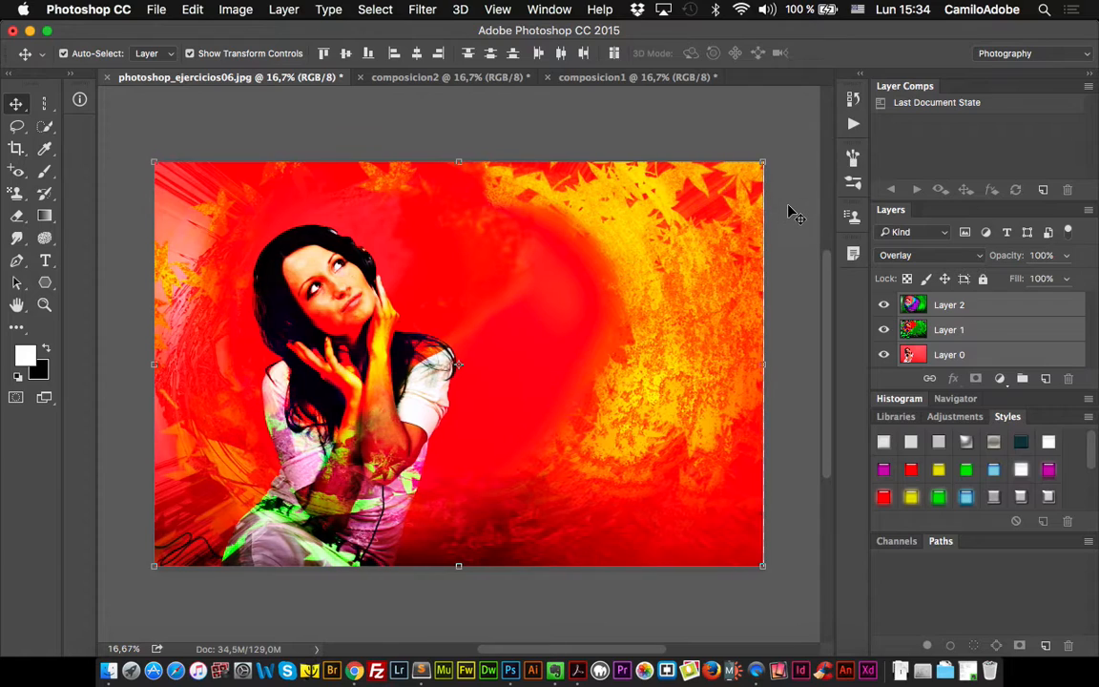
pyautogui.moveTo(708, 214)
pyautogui.mouseDown()
pyautogui.moveTo(706, 205)
pyautogui.moveTo(707, 213)
pyautogui.mouseUp()
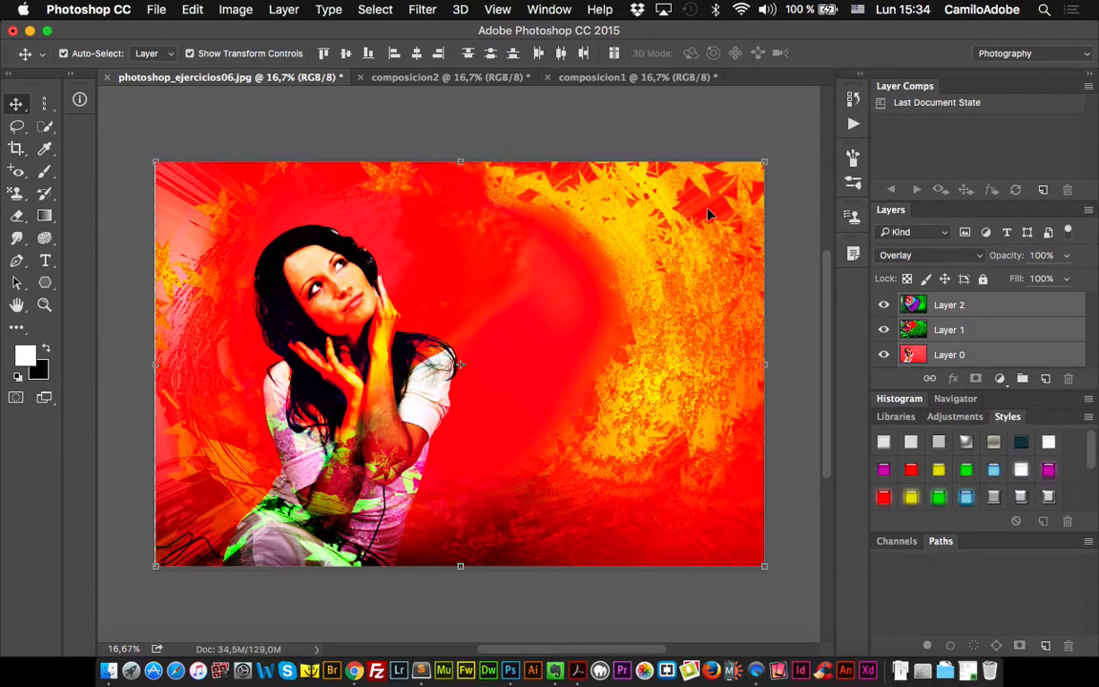
pyautogui.click(742, 120)
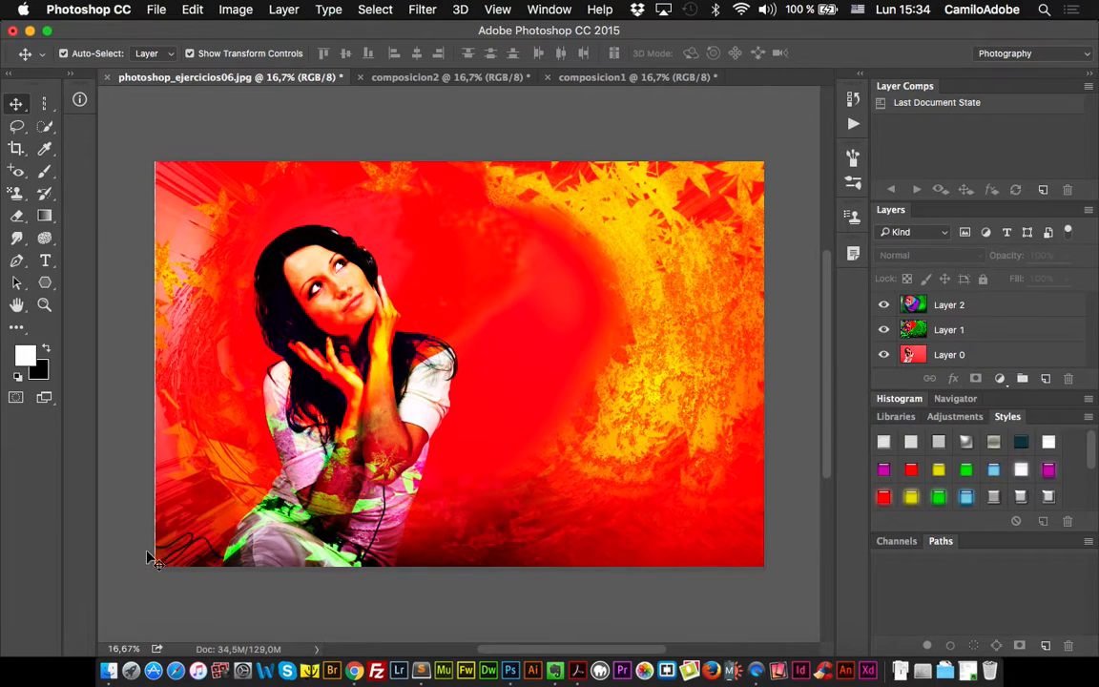
pyautogui.moveTo(133, 548); pyautogui.dragTo(173, 572)
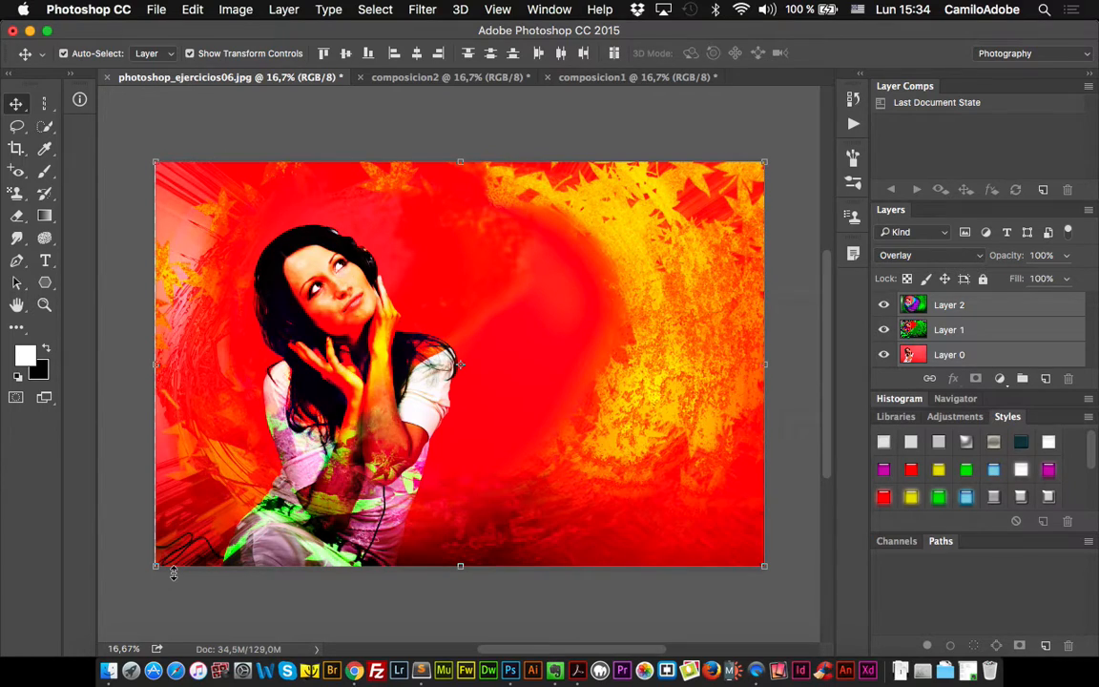
pyautogui.click(790, 185)
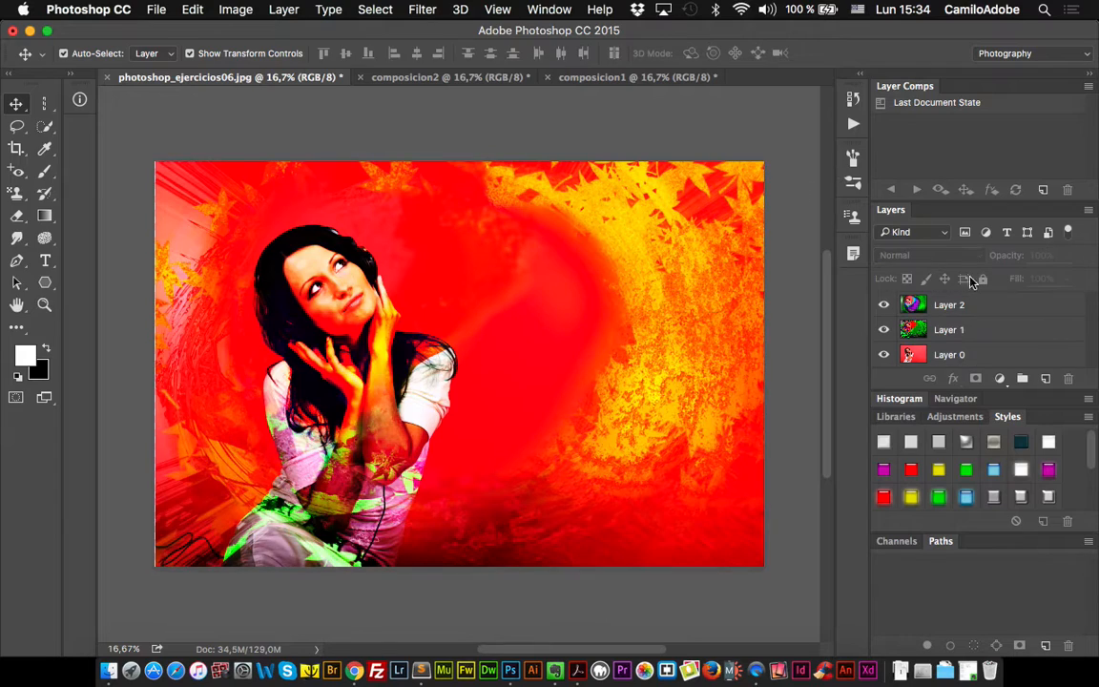
# Try adding a layer mask to Layer 2, and undo it.
pyautogui.click(959, 306)
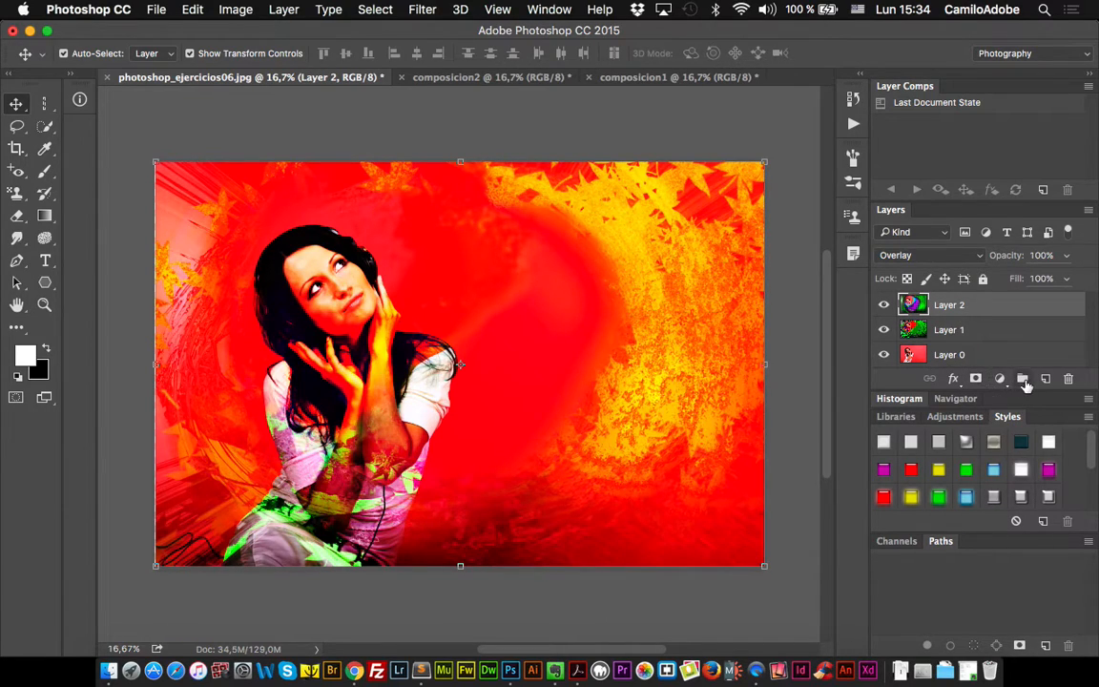
pyautogui.click(976, 379)
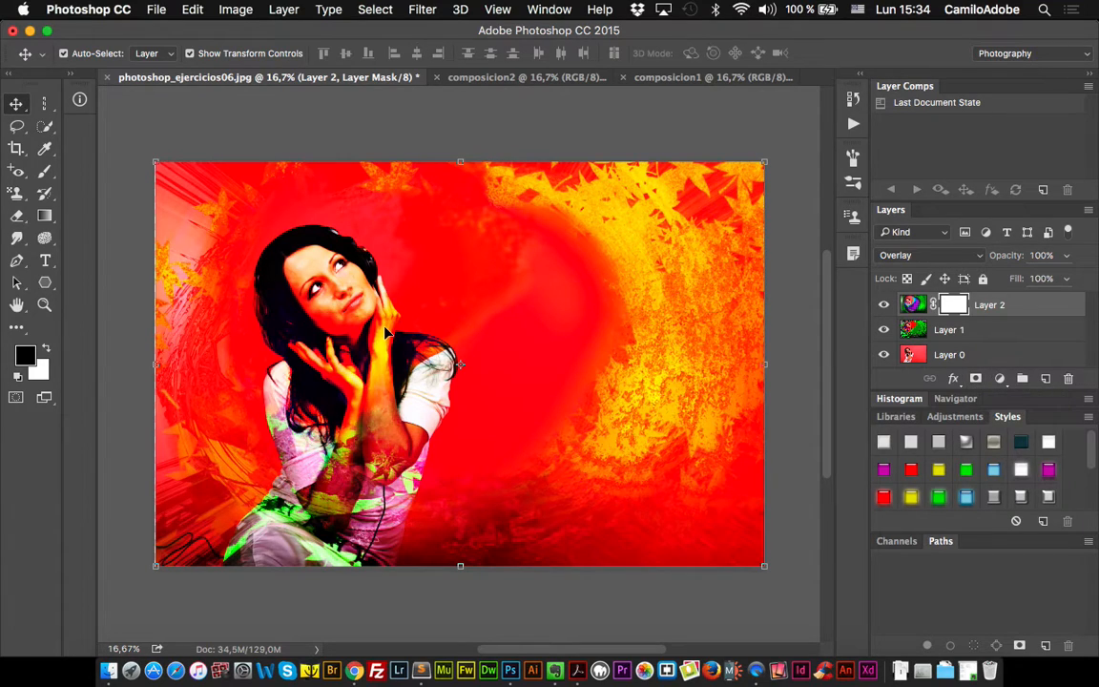
pyautogui.press('super+z')
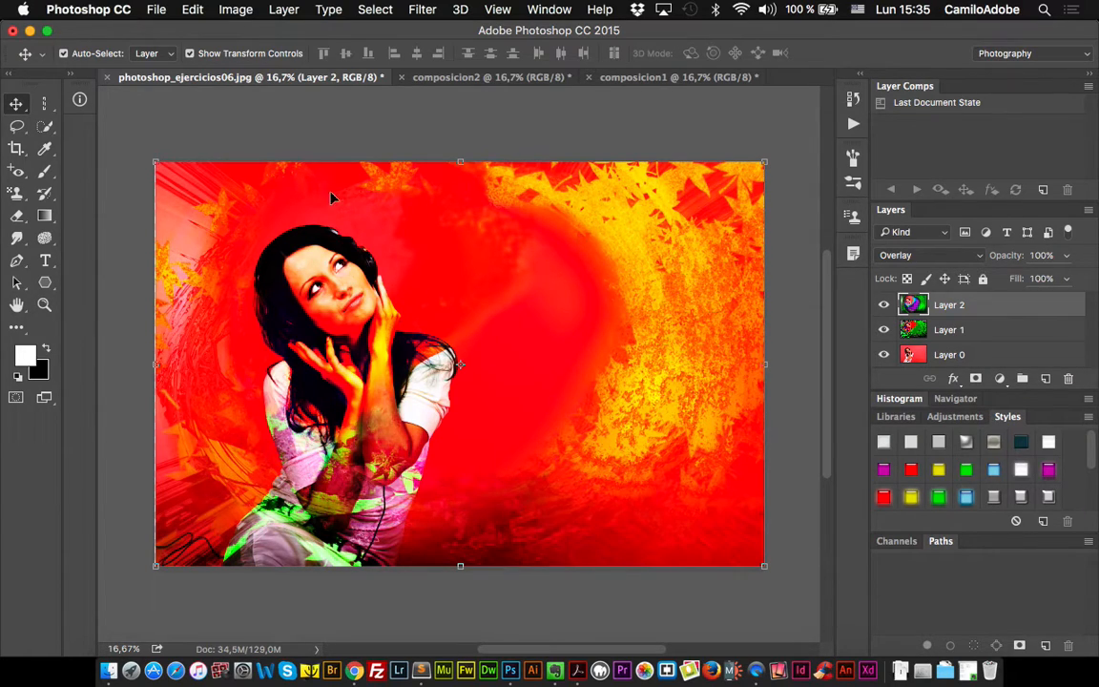
pyautogui.press('super+t')
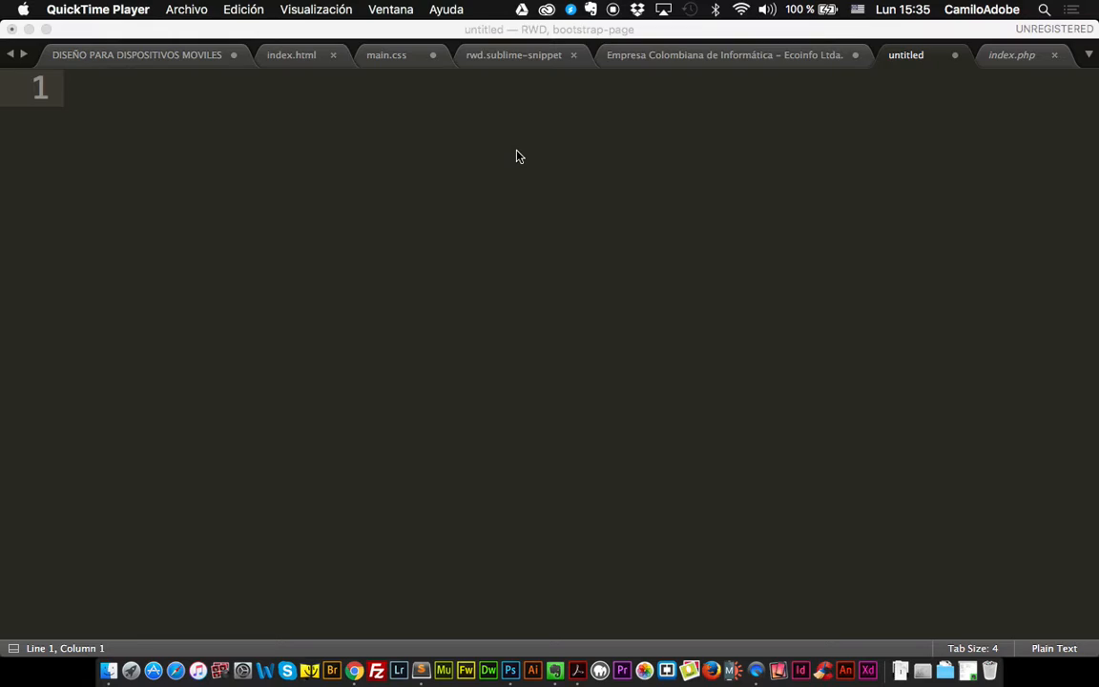